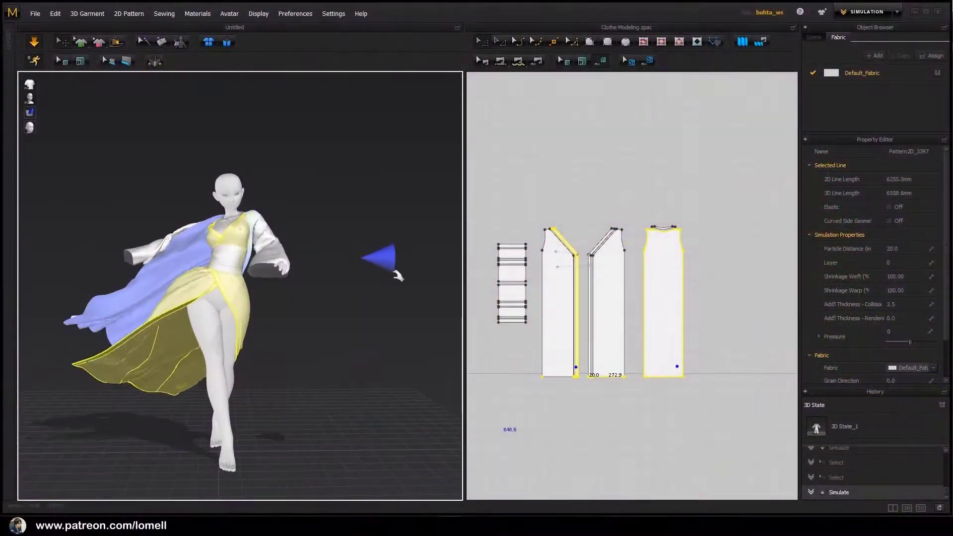
- Commit a wind strength of 350, then reselect the wind controller
type("350")
key("Return")
left_click(119, 323)
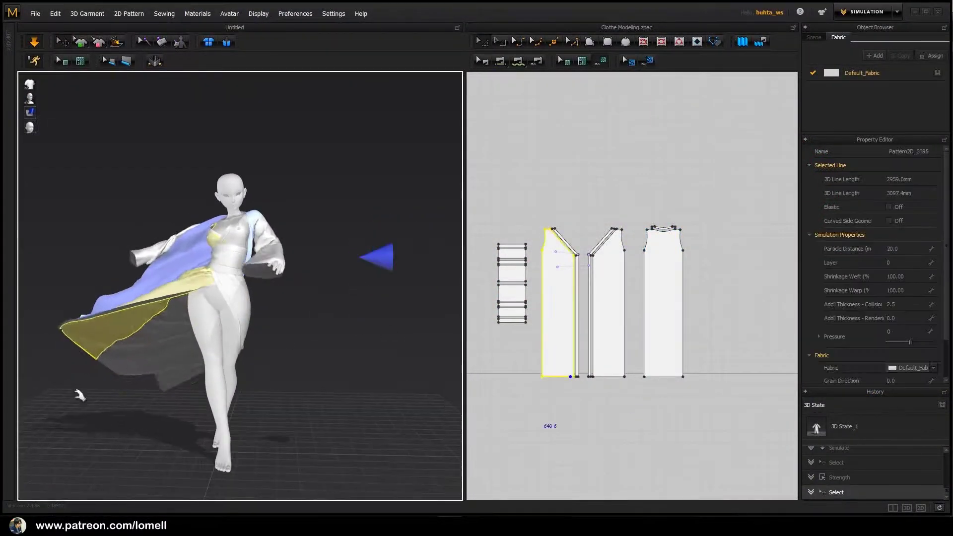
left_click(409, 357)
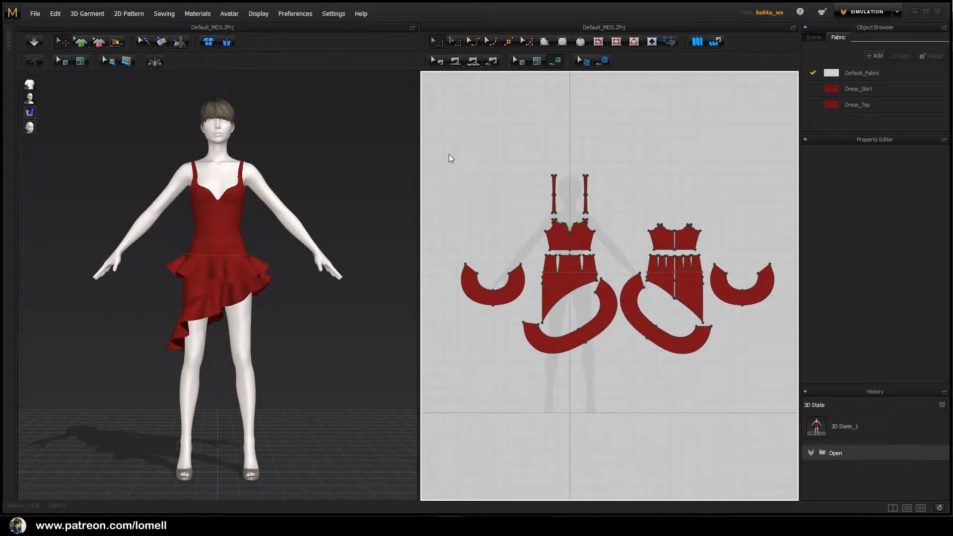
- Delete all red dress pattern pieces and remove the avatar with Delete All Avatars
left_click_drag(449, 158, 794, 420)
key("Delete")
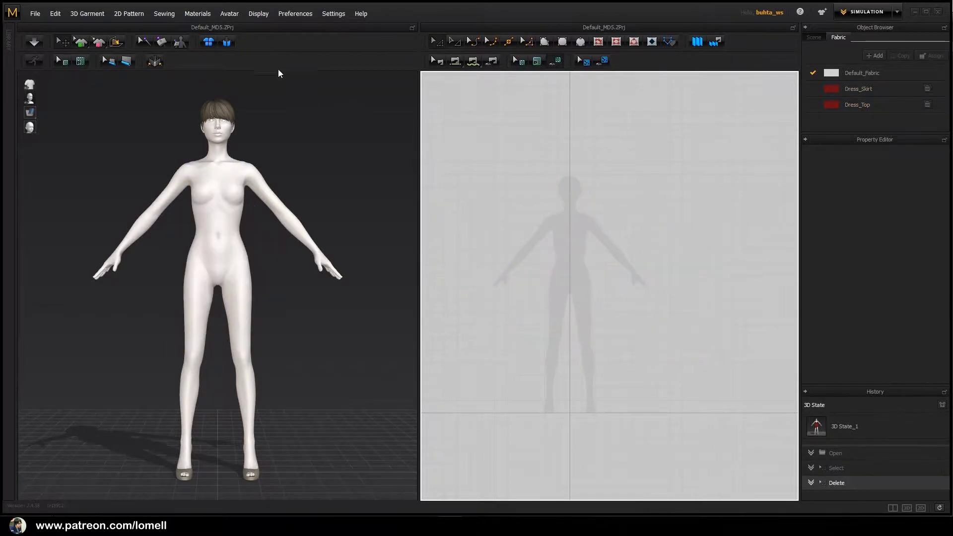
left_click(229, 13)
left_click(226, 26)
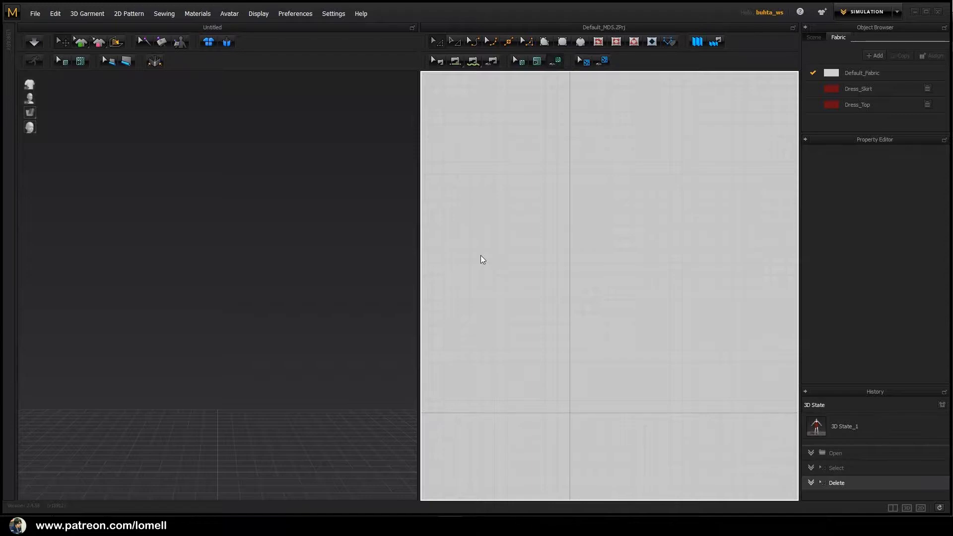
- Open the Clothe Modeling garment from MD > Clothe Modeling without saving the current scene
left_click(35, 14)
mouse_move(60, 41)
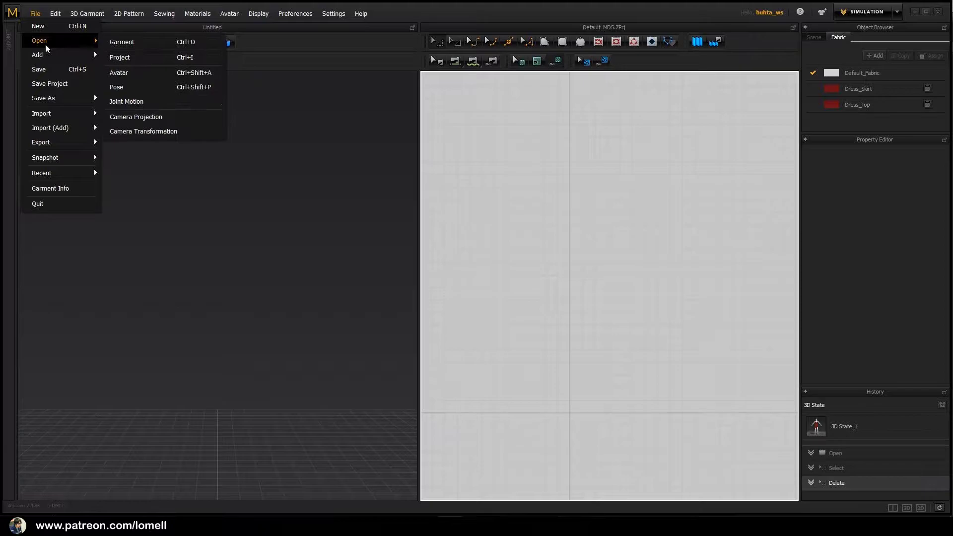
left_click(121, 44)
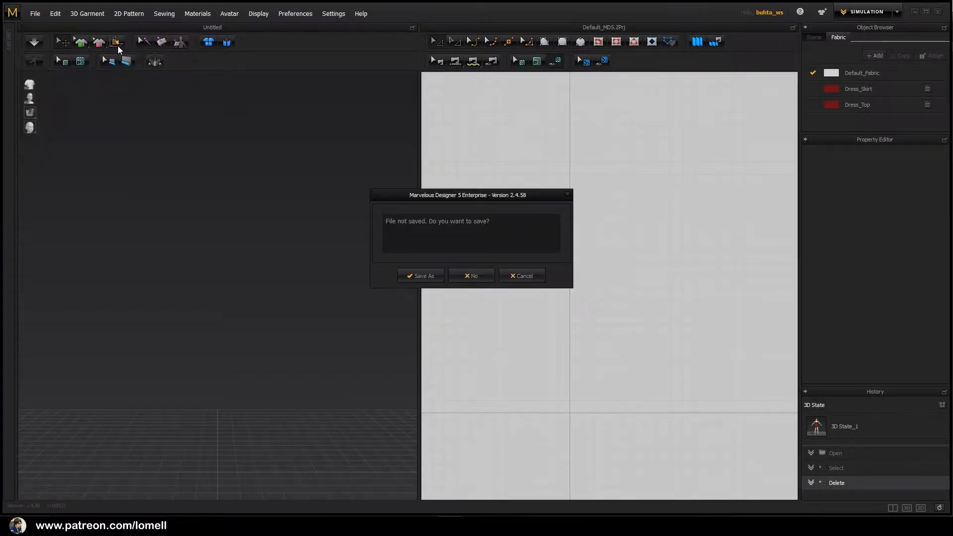
left_click(480, 280)
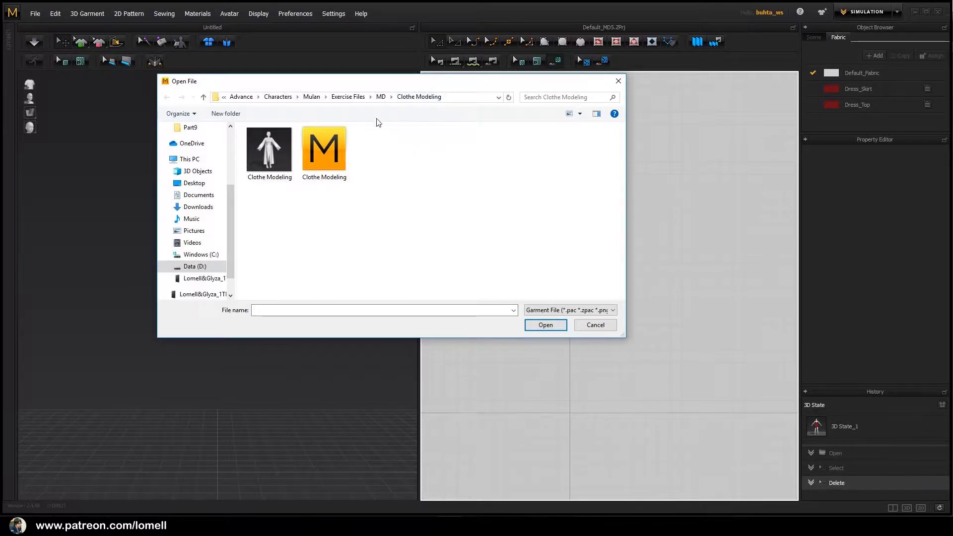
left_click(348, 96)
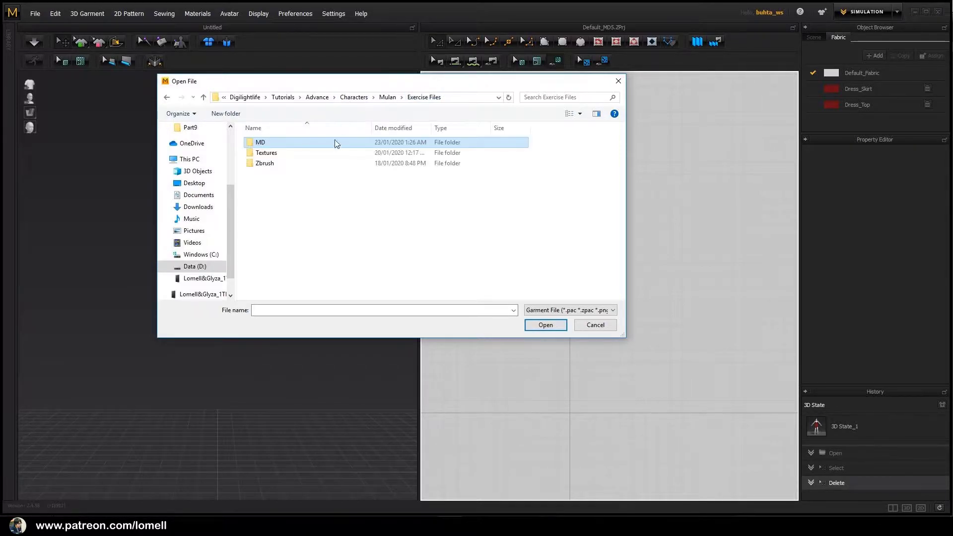
double_click(260, 143)
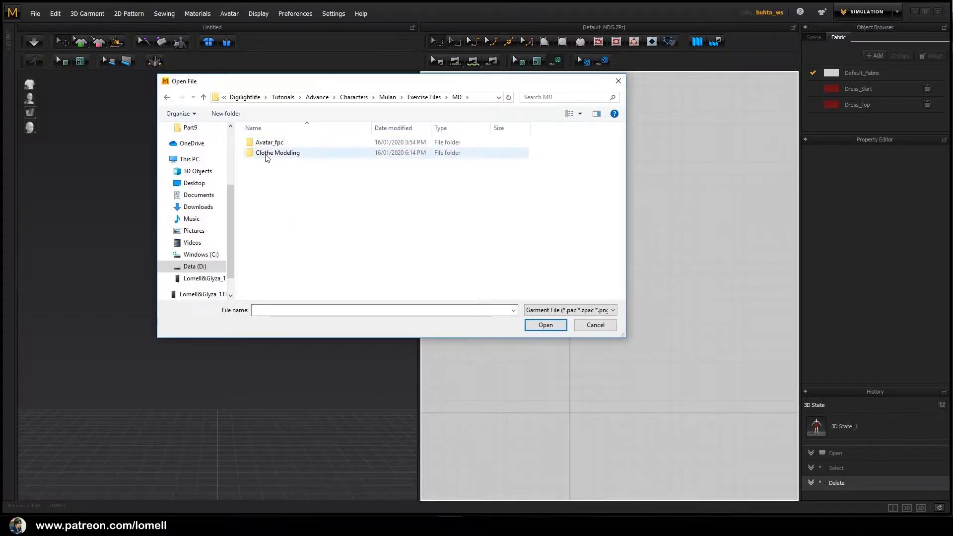
double_click(269, 154)
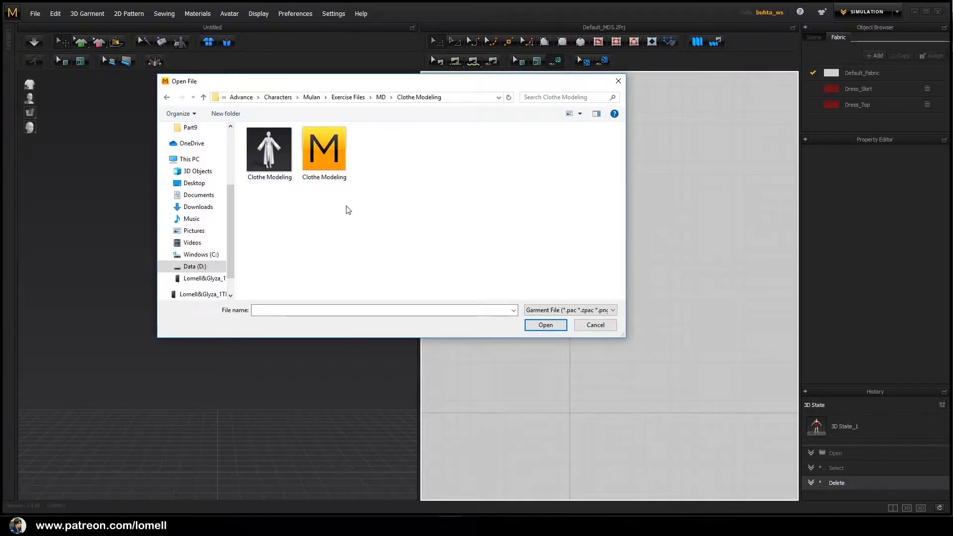
left_click(326, 149)
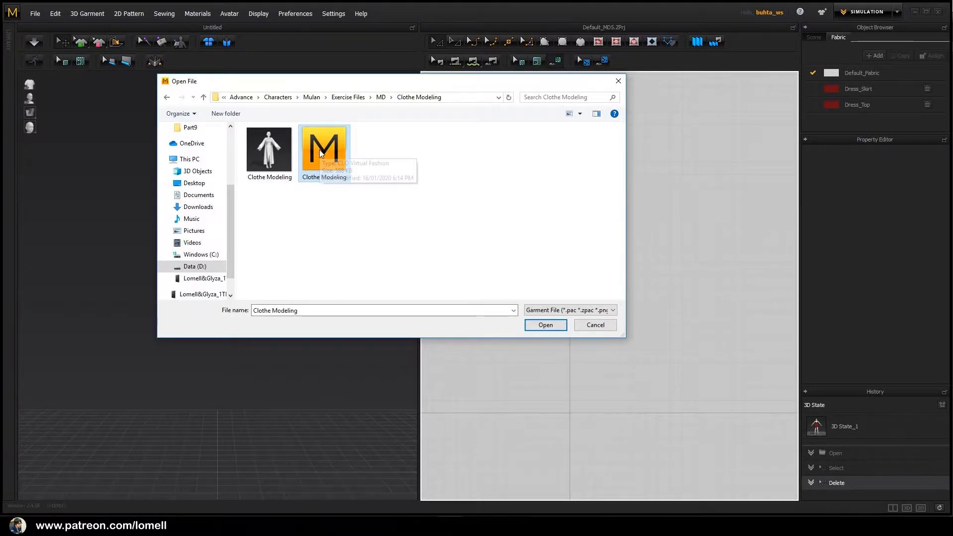
left_click(551, 326)
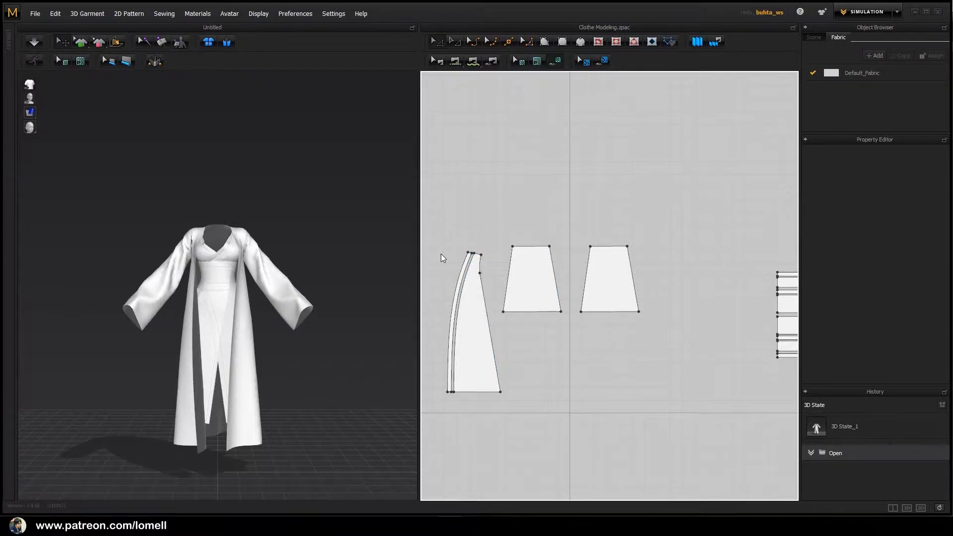
- Import Avatar.fbx at cm (DAZ Studio) scale
left_click(36, 13)
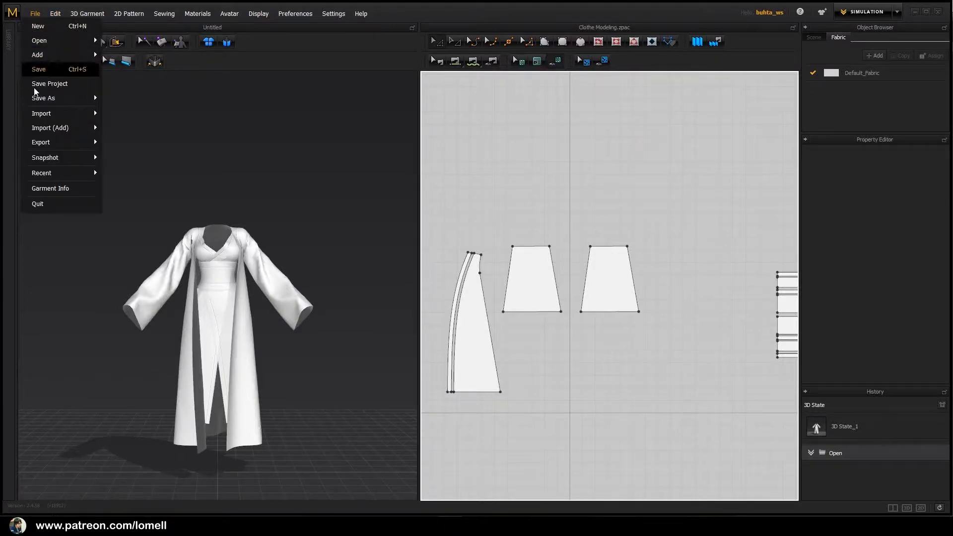
mouse_move(45, 114)
left_click(121, 142)
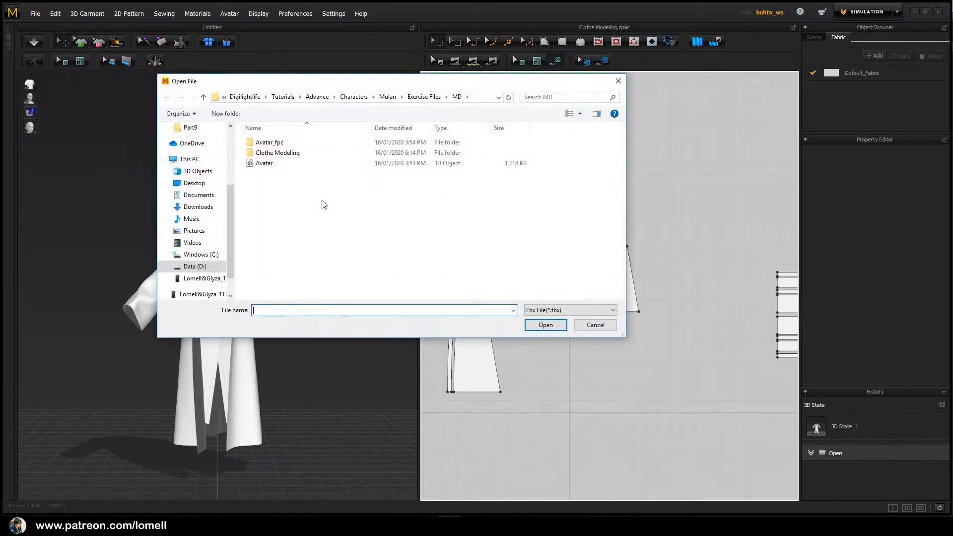
left_click(263, 164)
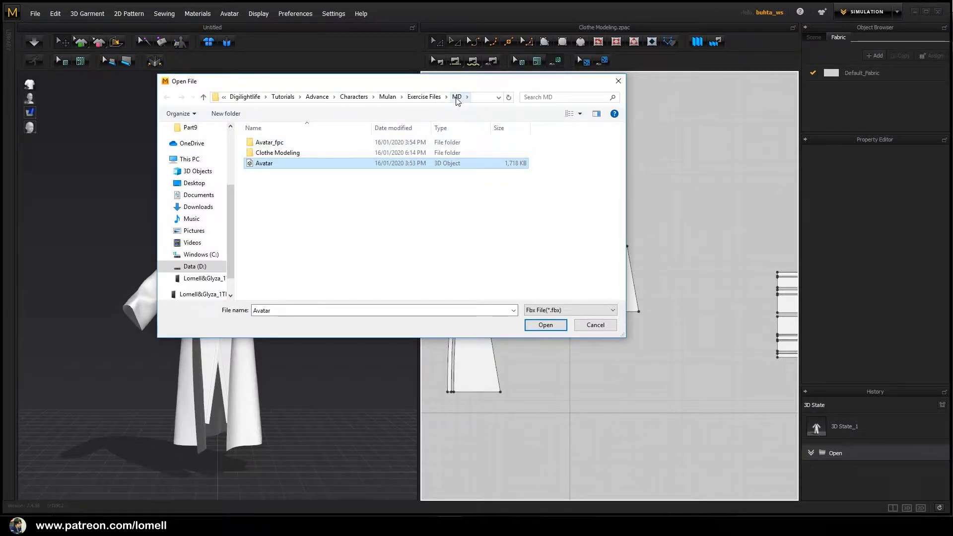
left_click(546, 326)
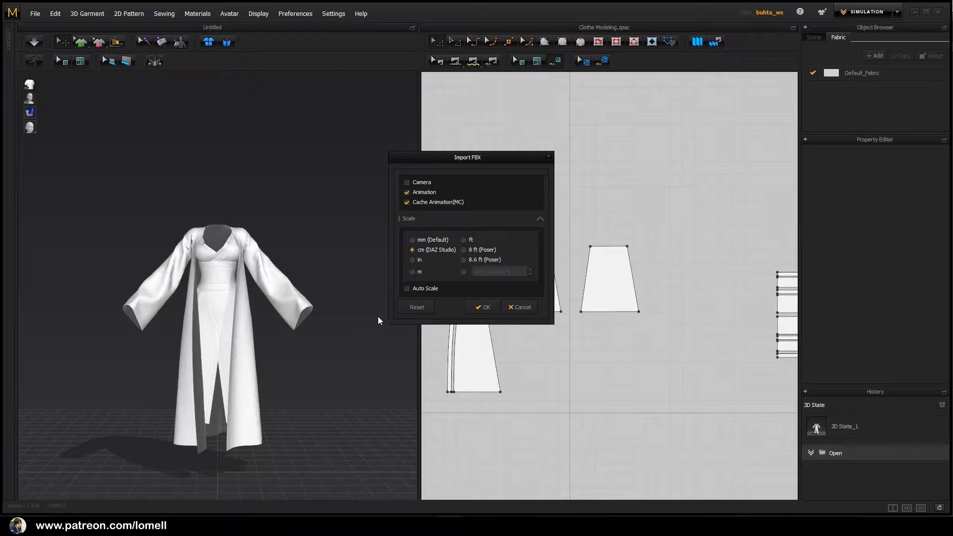
left_click_drag(485, 161, 447, 157)
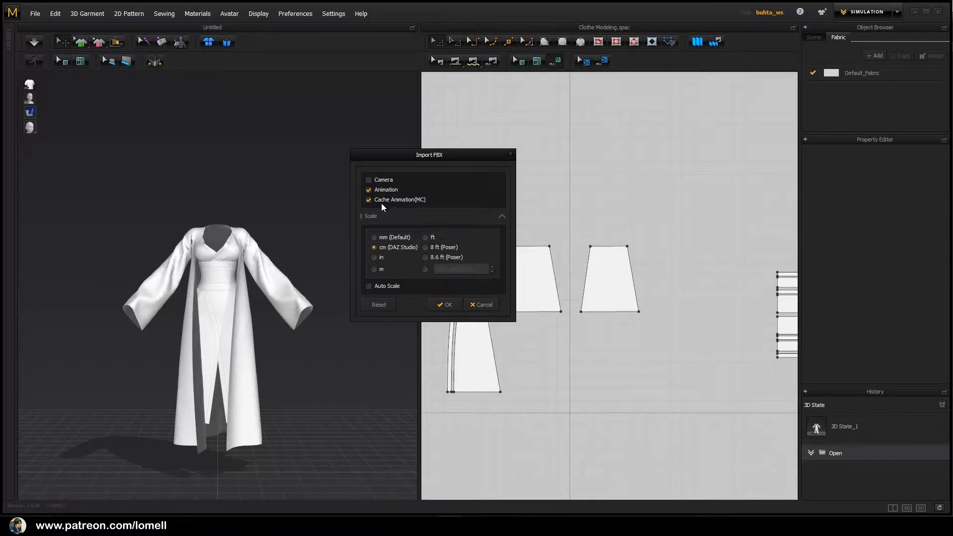
left_click(373, 247)
left_click(446, 305)
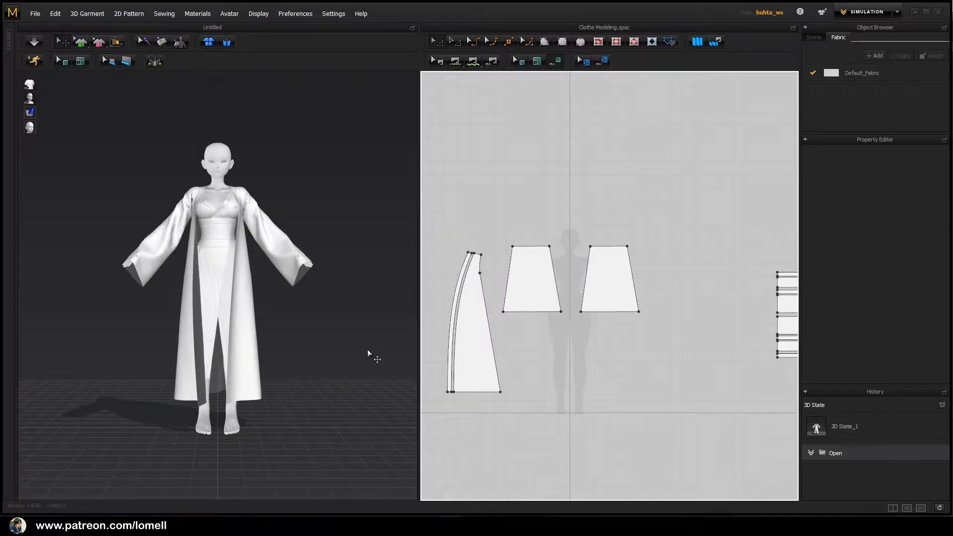
- Widen the 3D window and show the wind controller
left_click_drag(419, 309, 465, 308)
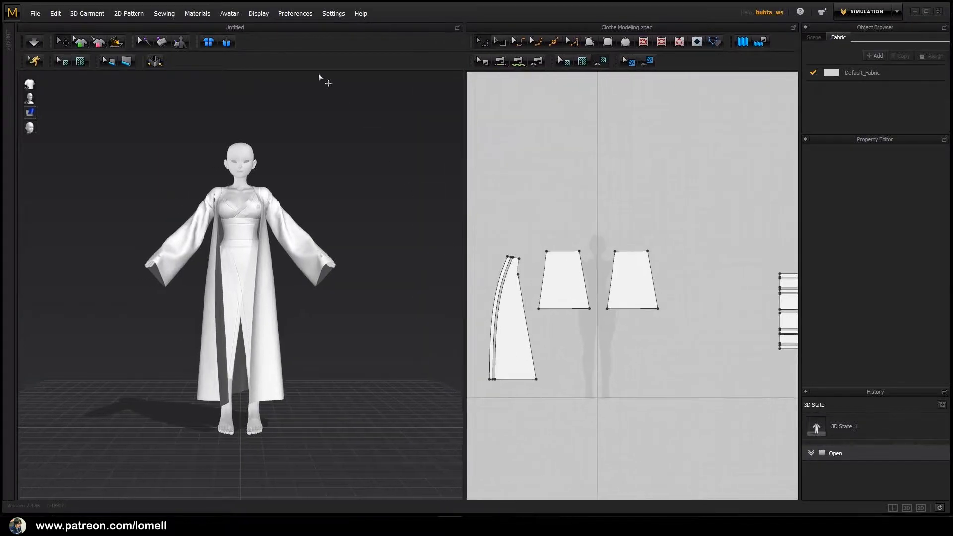
left_click(259, 13)
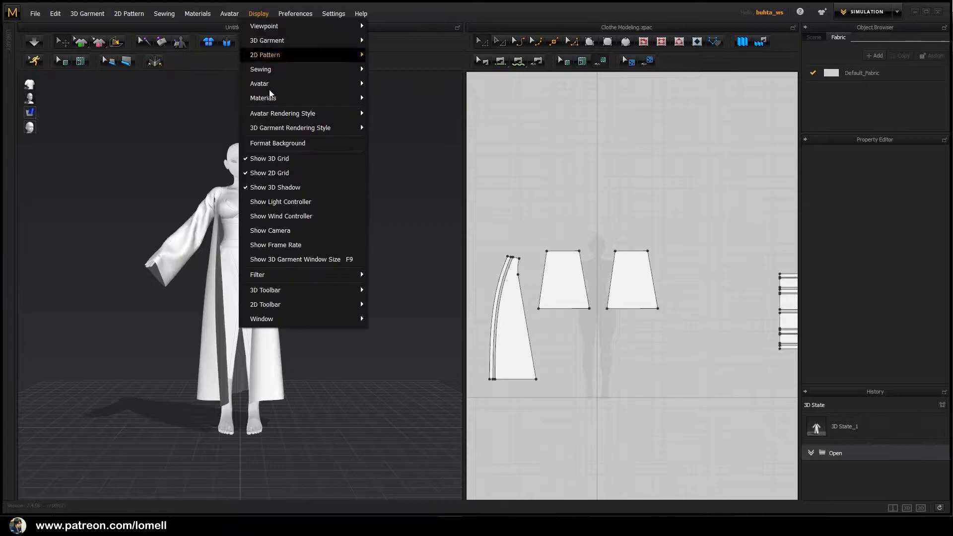
left_click(272, 217)
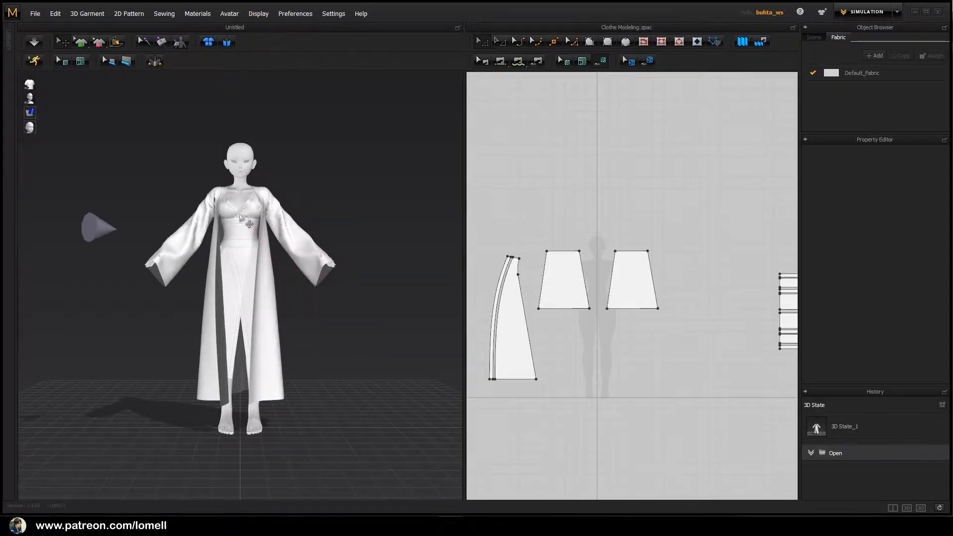
- Move the wind controller to the avatar's right side
left_click(93, 226)
left_click(94, 227)
right_click_drag(113, 295, 103, 374)
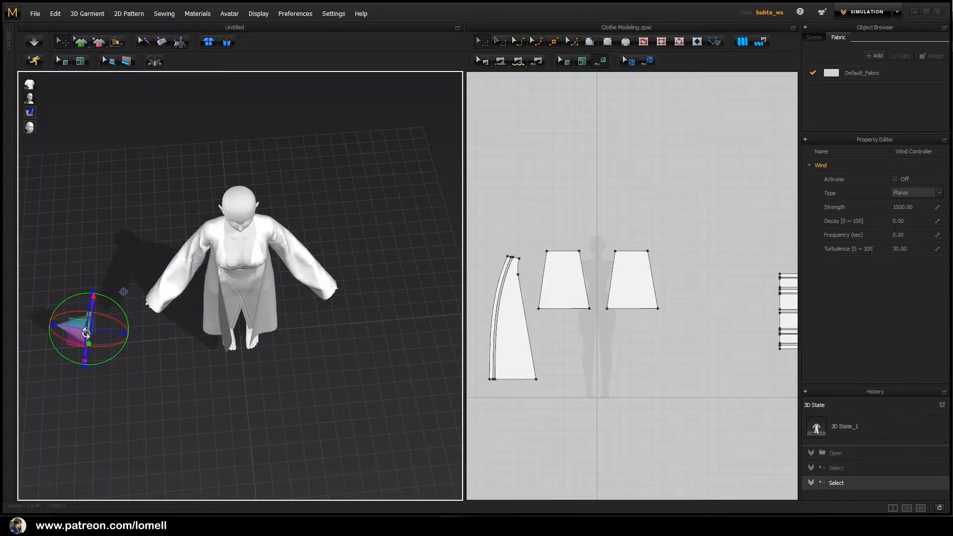
left_click_drag(80, 336, 410, 300)
right_click_drag(410, 301, 390, 334)
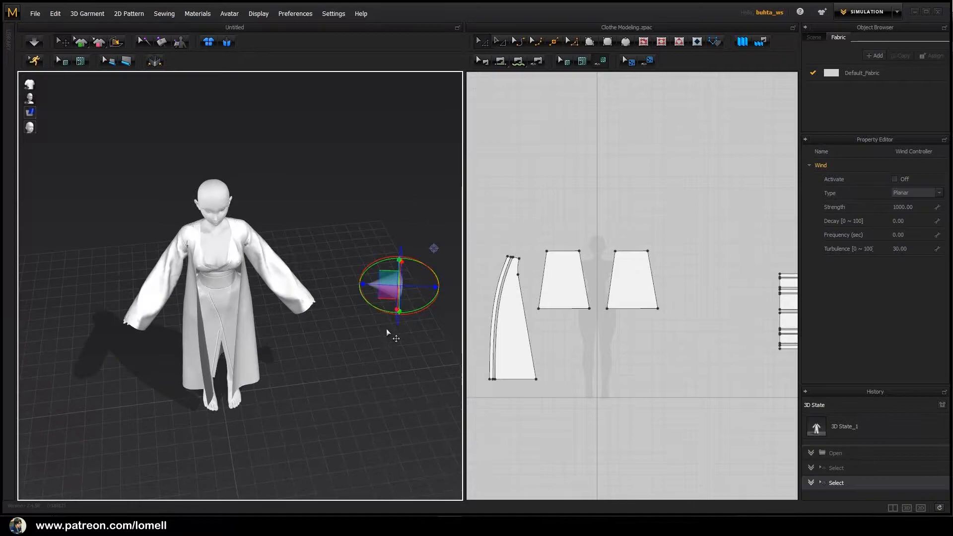
right_click_drag(352, 380, 366, 349)
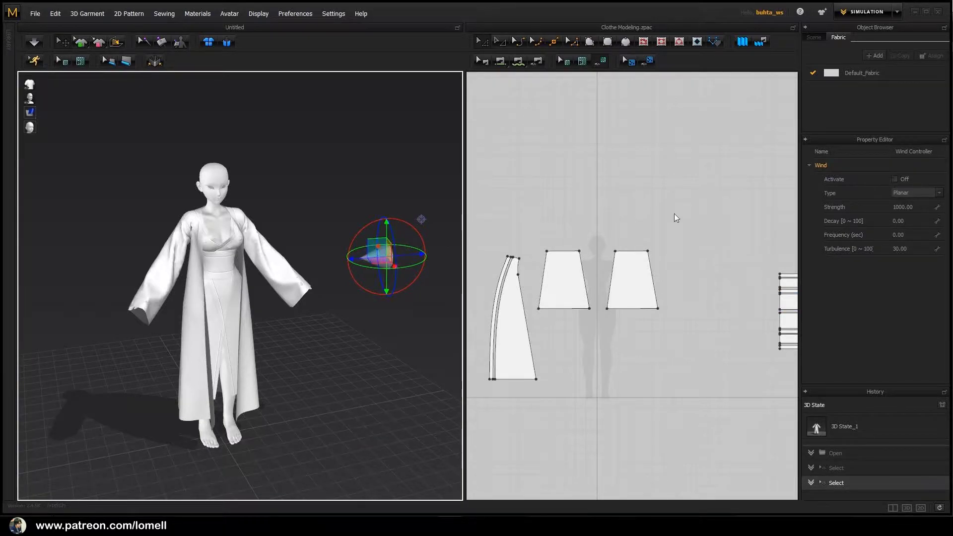
- Activate the wind and set its strength to 3000
left_click(895, 178)
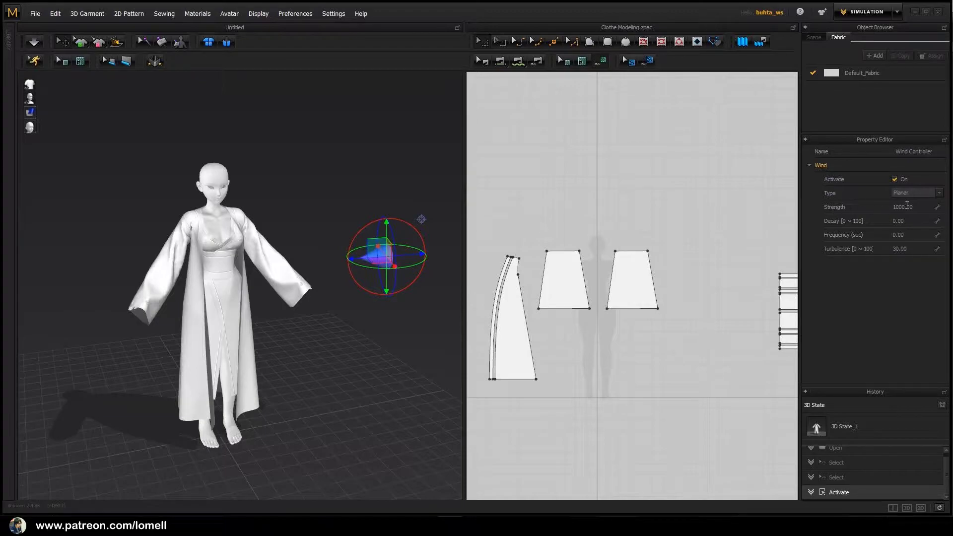
left_click_drag(910, 205, 883, 205)
key("Return")
- Play the avatar's walking motion and run the garment simulation
left_click(33, 61)
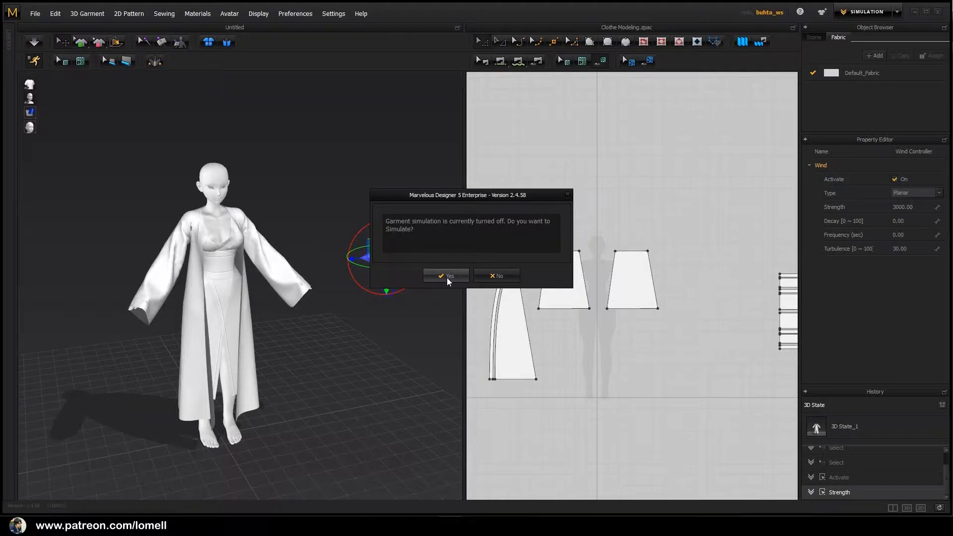
left_click(447, 276)
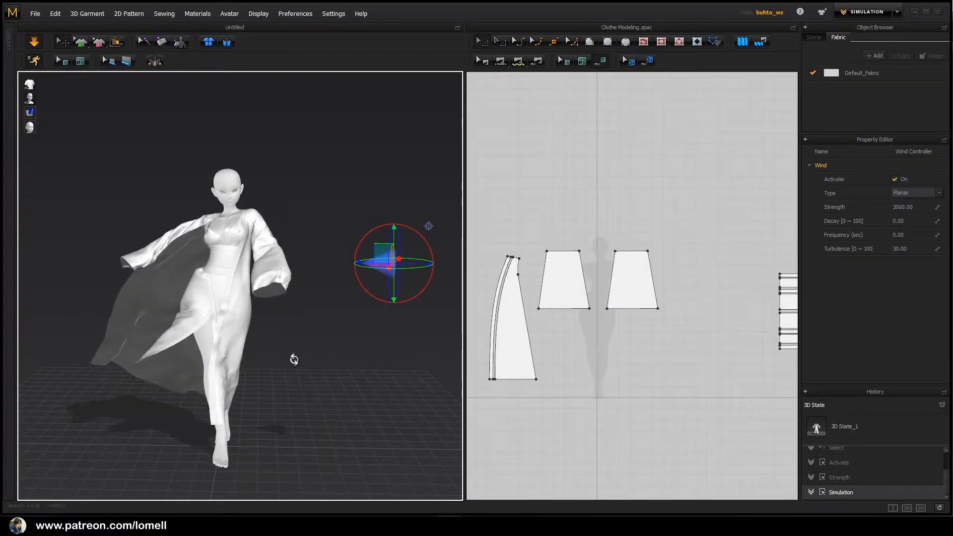
right_click_drag(292, 361, 109, 344)
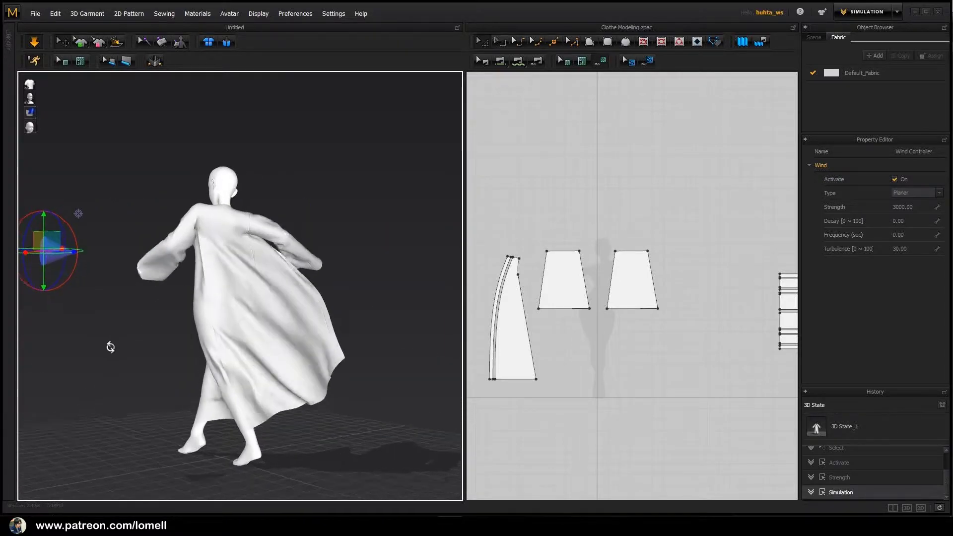
- Tug a robe panel outward during simulation, then pause the simulation
left_click(234, 356)
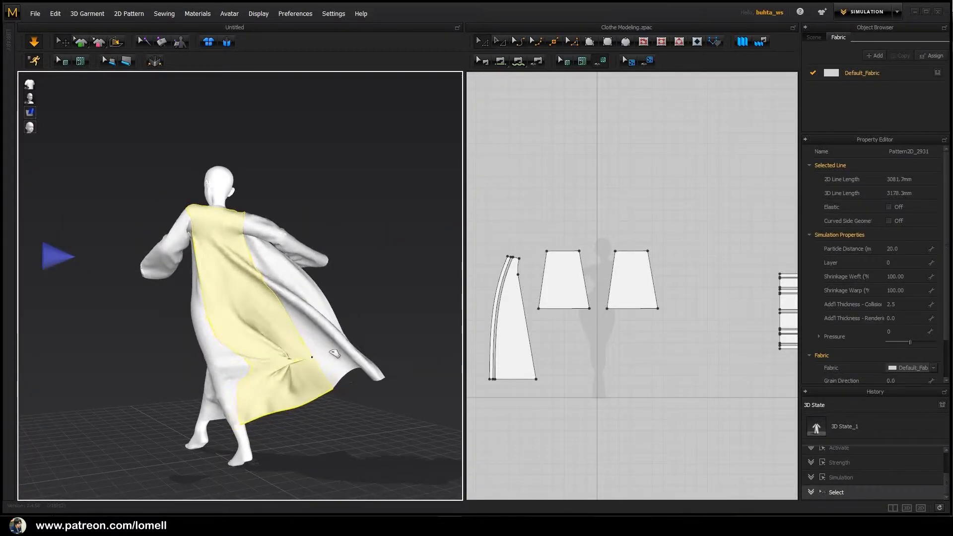
left_click_drag(350, 344, 382, 331)
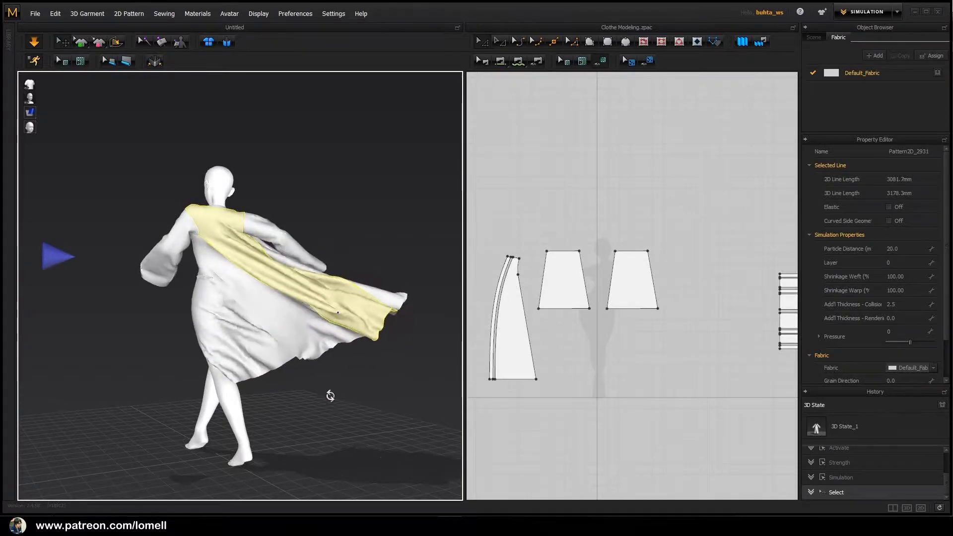
right_click_drag(330, 394, 498, 395)
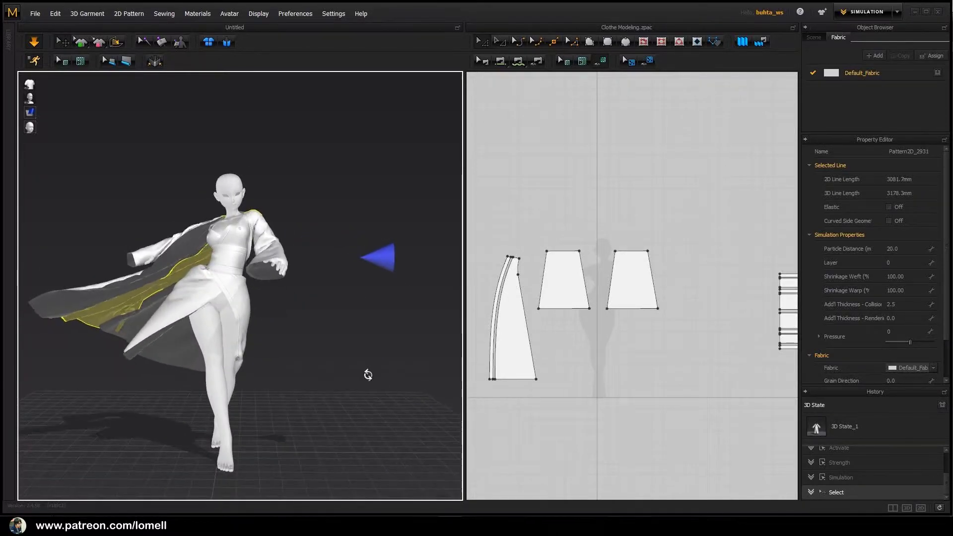
right_click_drag(379, 371, 366, 384)
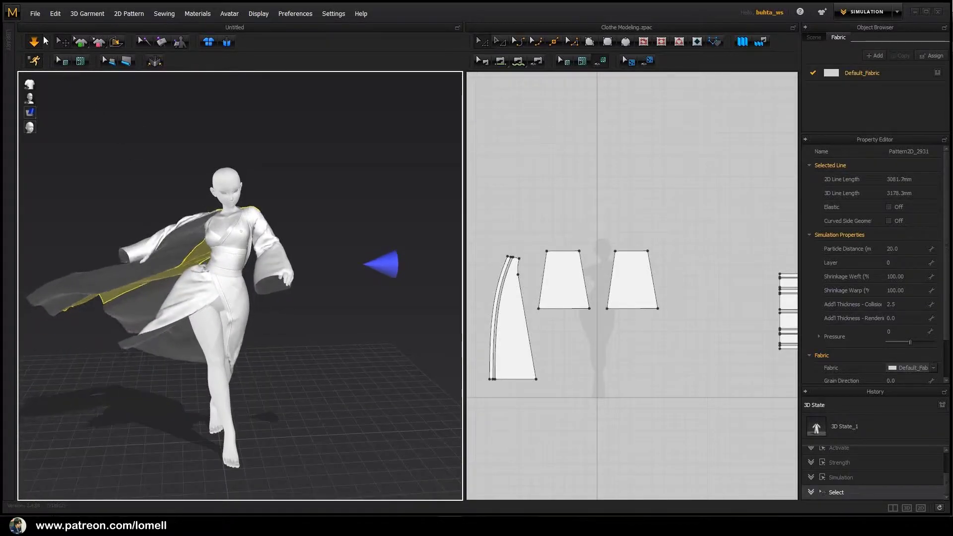
key("space")
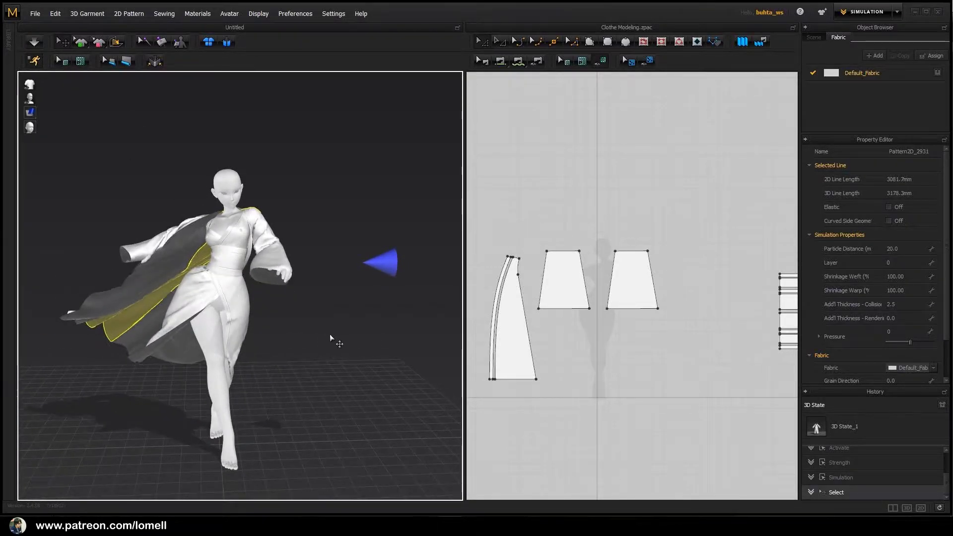
- Select the three long robe panels in the 2D pattern window
right_click_drag(304, 355, 247, 263)
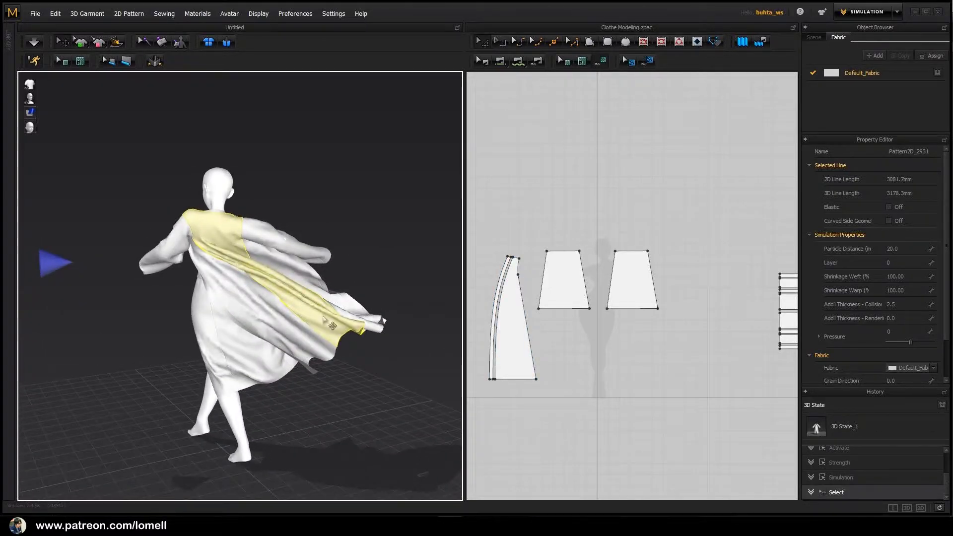
right_click_drag(321, 377, 481, 402)
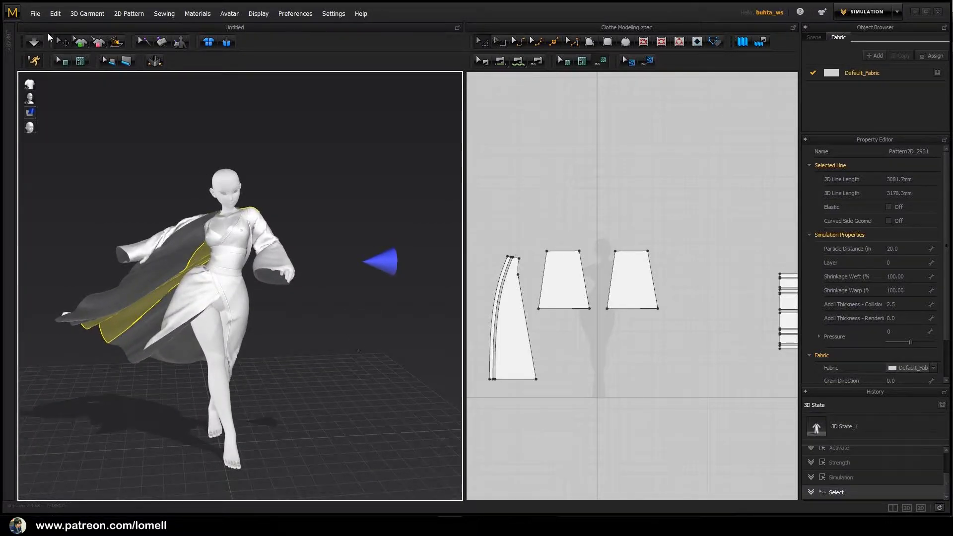
right_click_drag(571, 381, 705, 367)
scroll(628, 358, "up", 3)
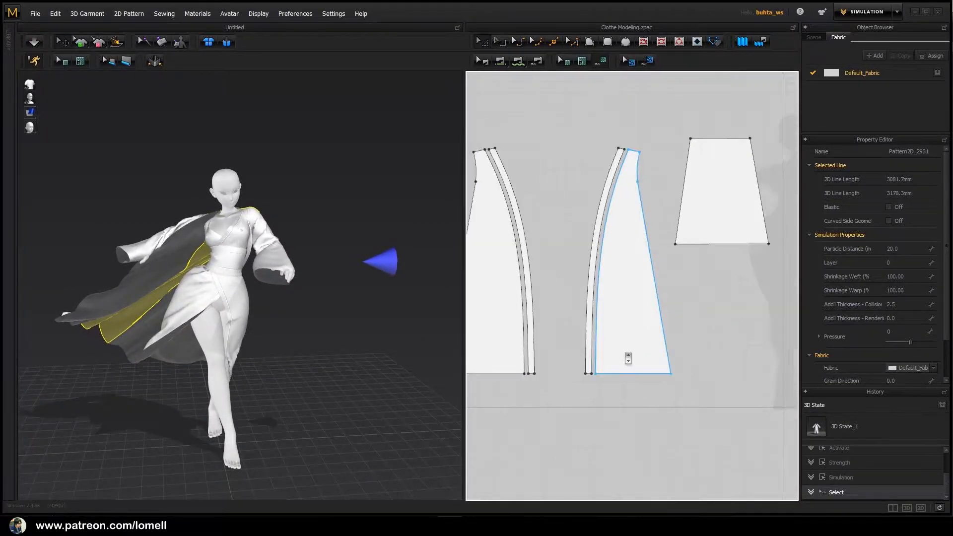
scroll(596, 357, "down", 6)
scroll(590, 362, "up", 1)
left_click_drag(517, 270, 640, 368)
right_click_drag(330, 330, 269, 329)
- Freeze the three selected long robe panels in place
right_click(133, 297)
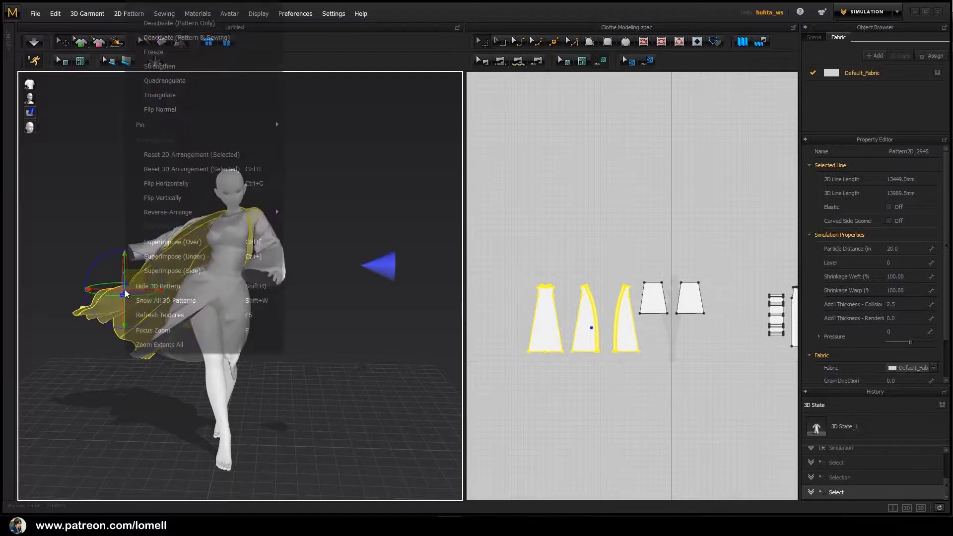
left_click(149, 52)
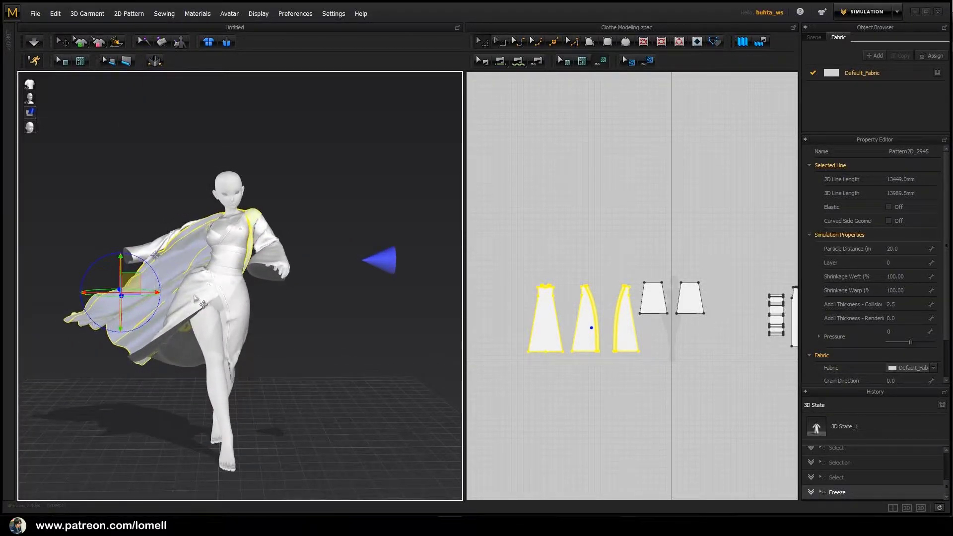
right_click_drag(658, 400, 578, 388)
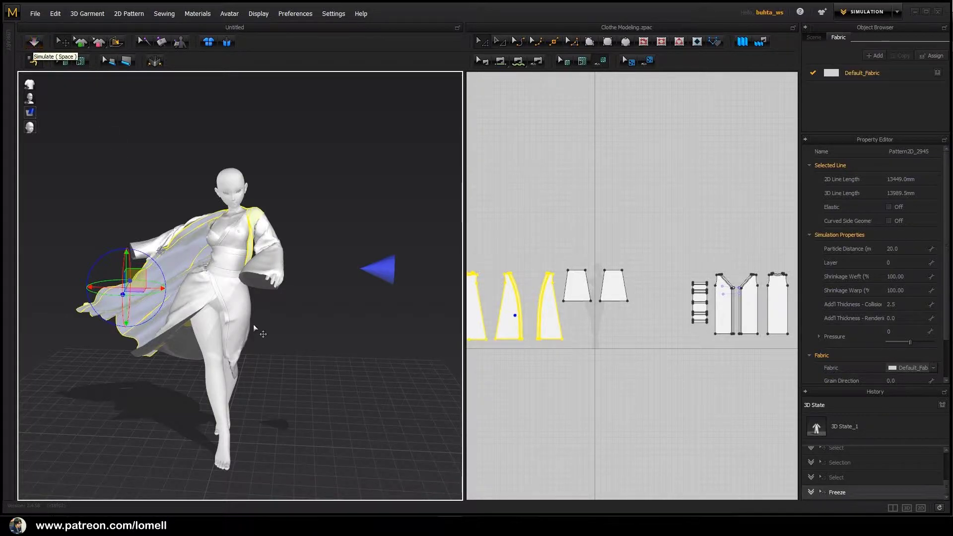
- Resume the simulation and select the lower front robe panel
key("space")
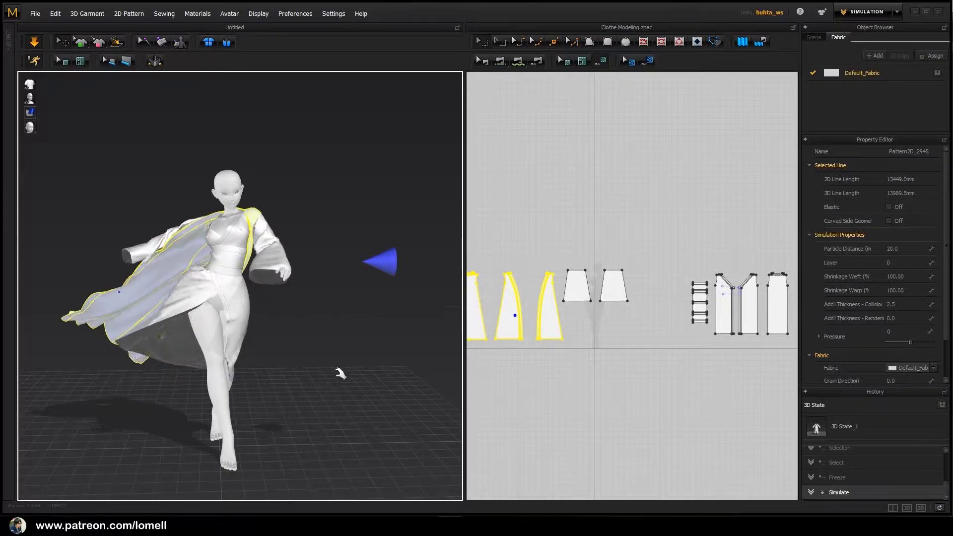
right_click_drag(334, 375, 371, 403)
left_click(238, 361)
- Lengthen the front and back skirt panels by dragging their bottom edges down
right_click_drag(630, 383, 571, 383)
scroll(634, 370, "up", 3)
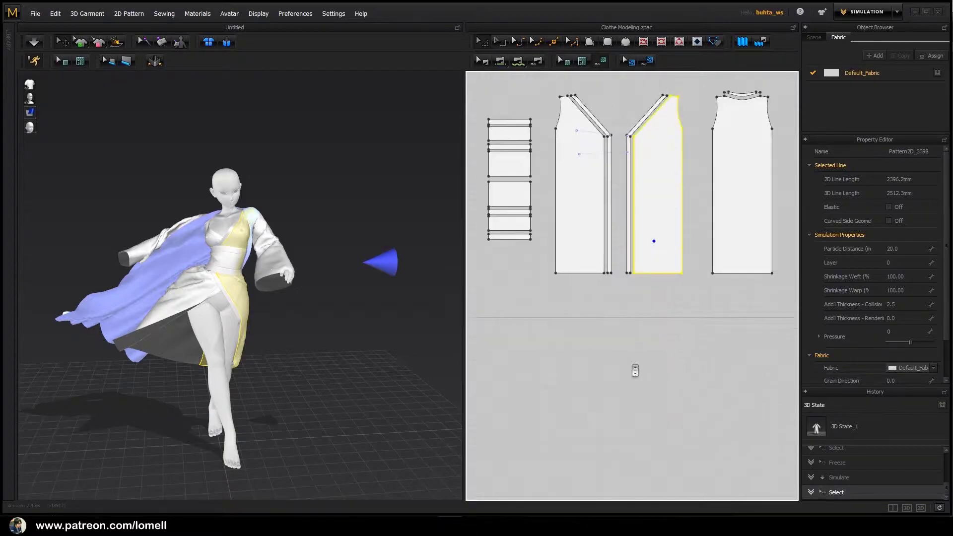
scroll(589, 400, "down", 3)
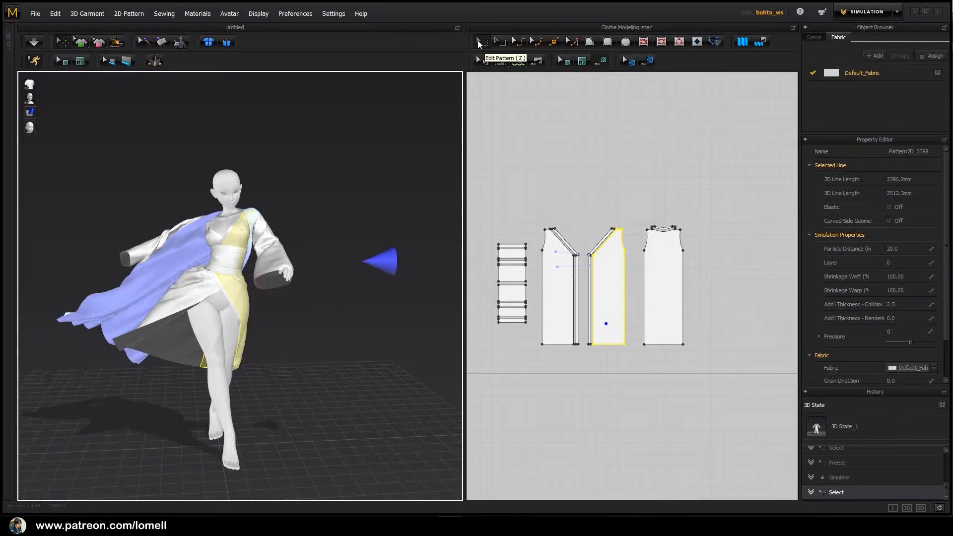
left_click_drag(514, 369, 701, 338)
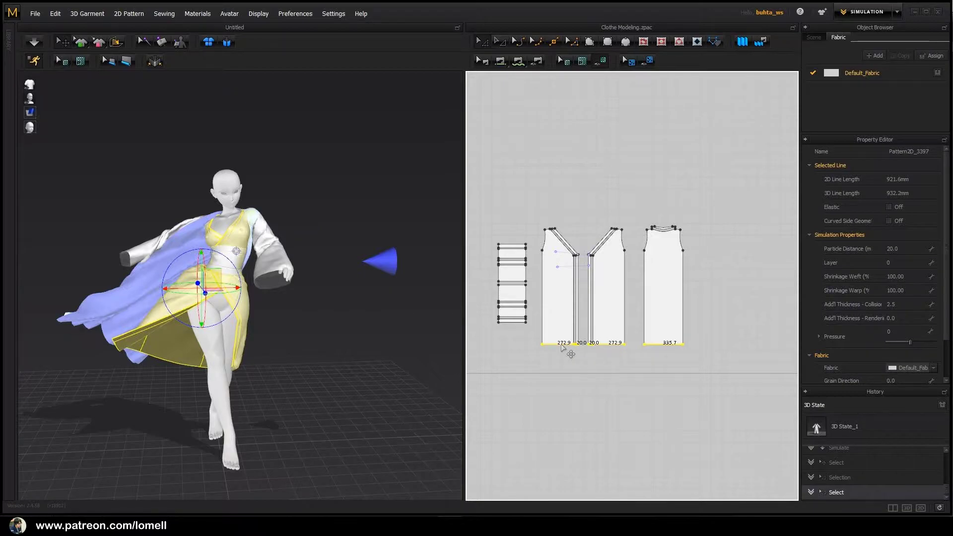
left_click_drag(571, 354, 569, 388)
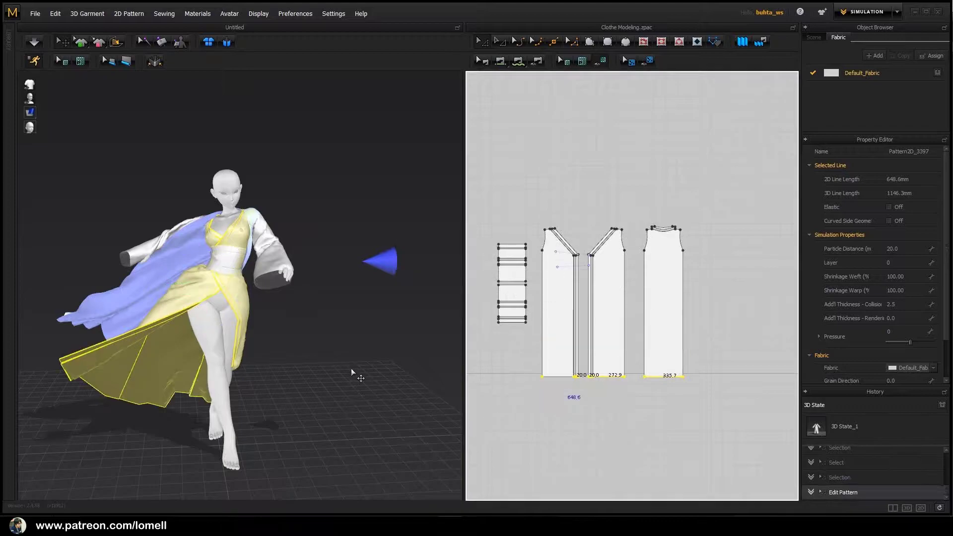
- Re-simulate and tug the skirt cloth so it drapes around the legs
right_click_drag(350, 368, 280, 401)
key("space")
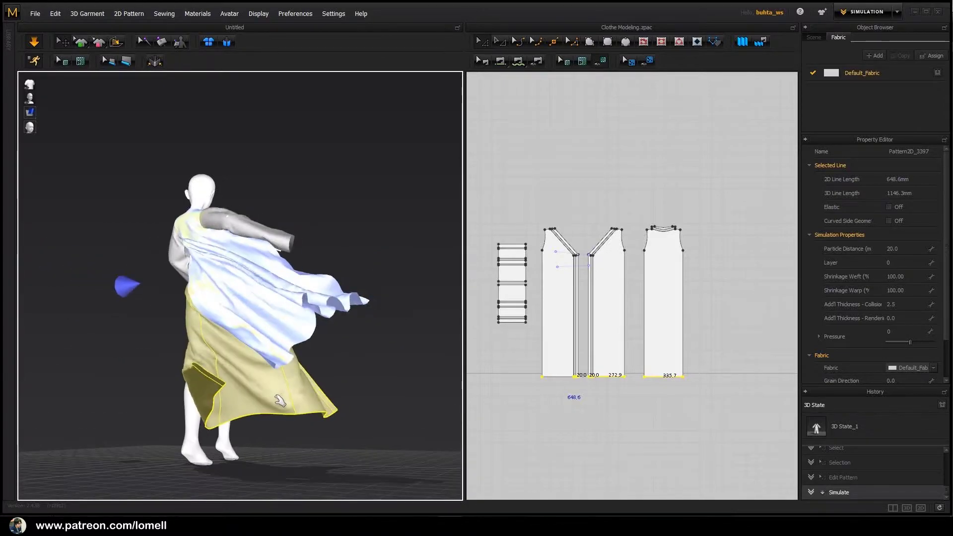
left_click_drag(279, 400, 383, 380)
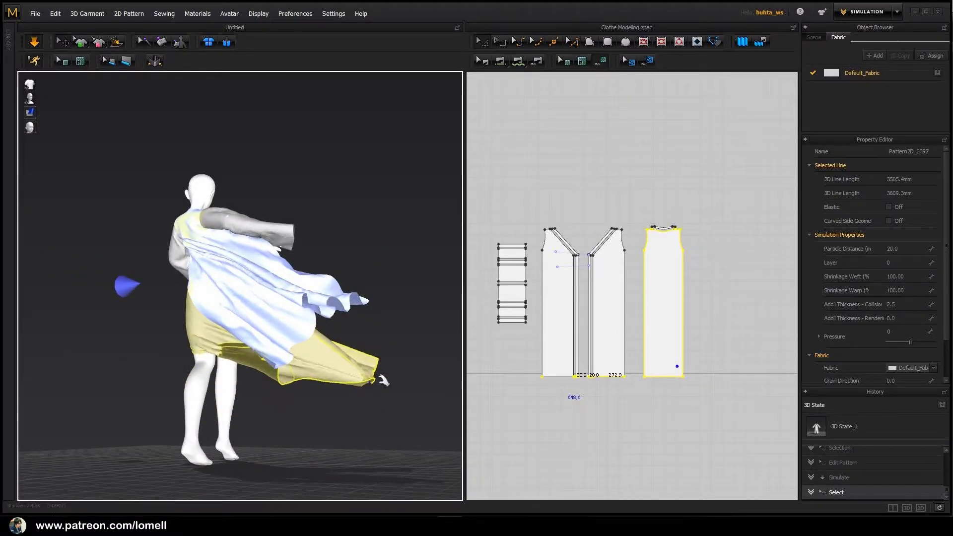
right_click_drag(383, 379, 164, 370)
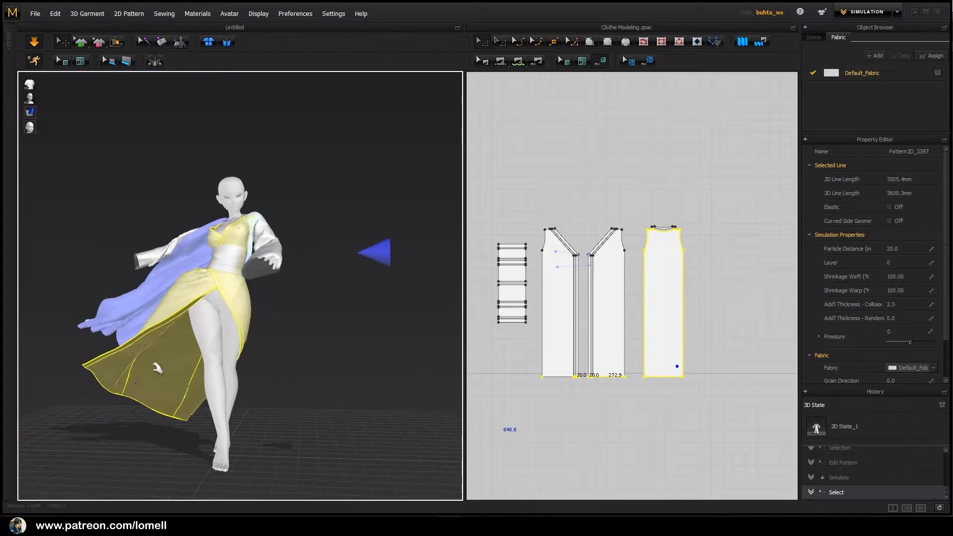
left_click_drag(99, 357, 72, 325)
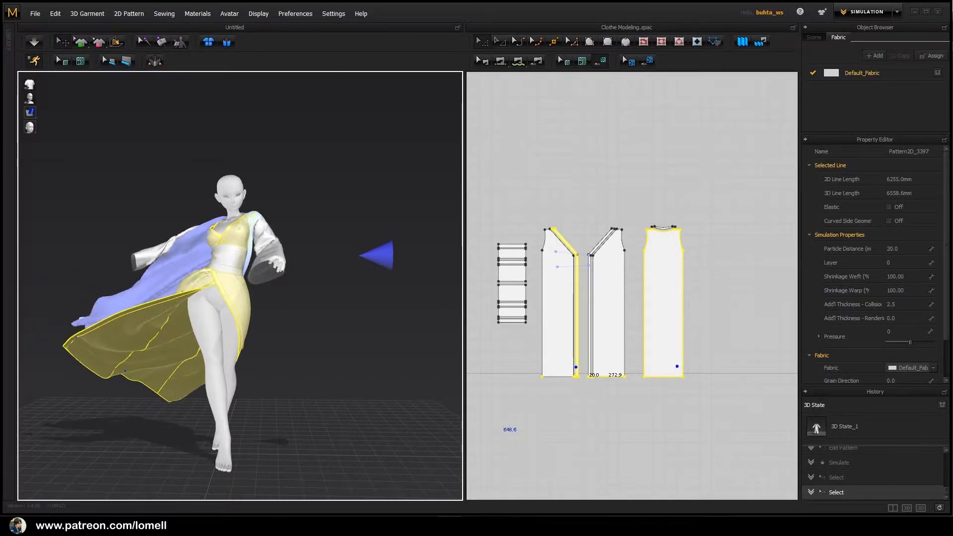
right_click_drag(217, 452, 292, 426)
key("space")
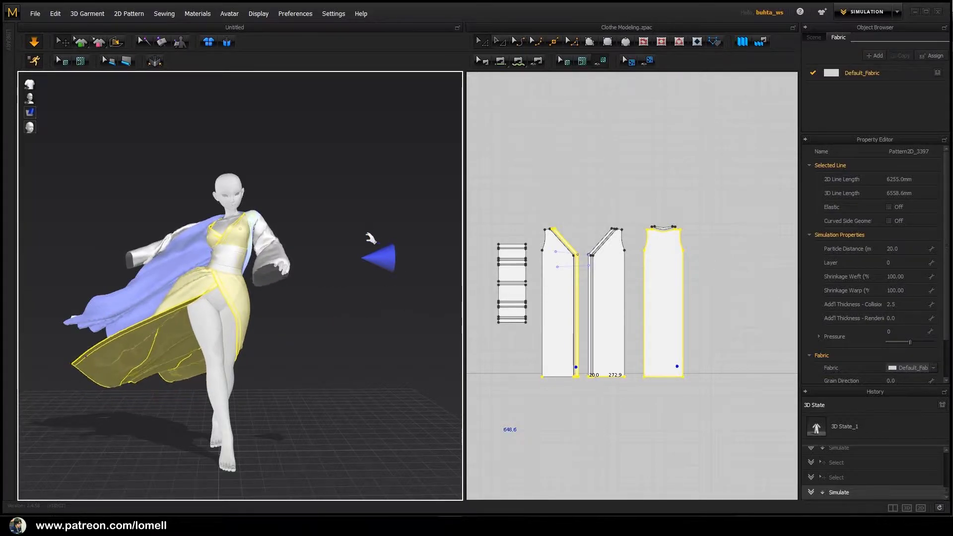
- Raise the wind controller's strength to 3500
left_click(385, 258)
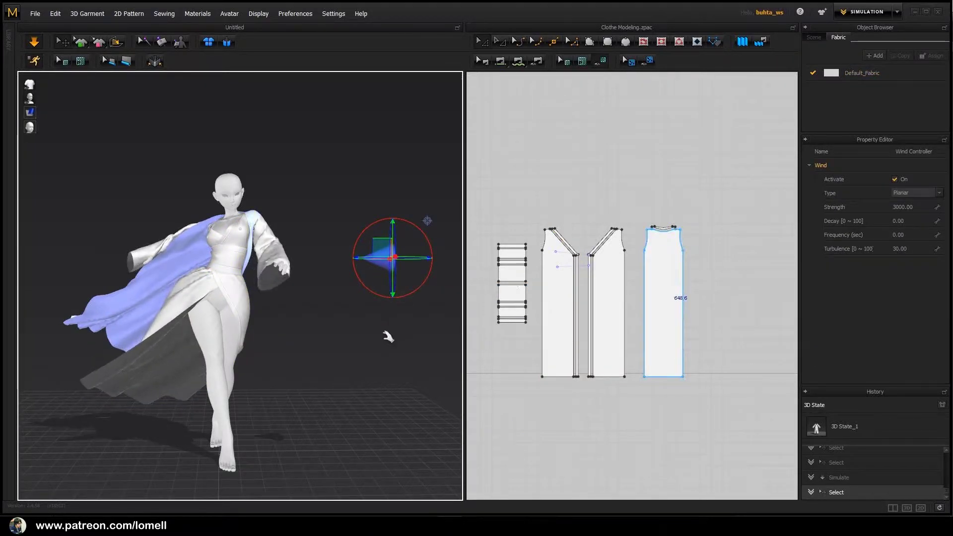
right_click_drag(389, 337, 391, 271)
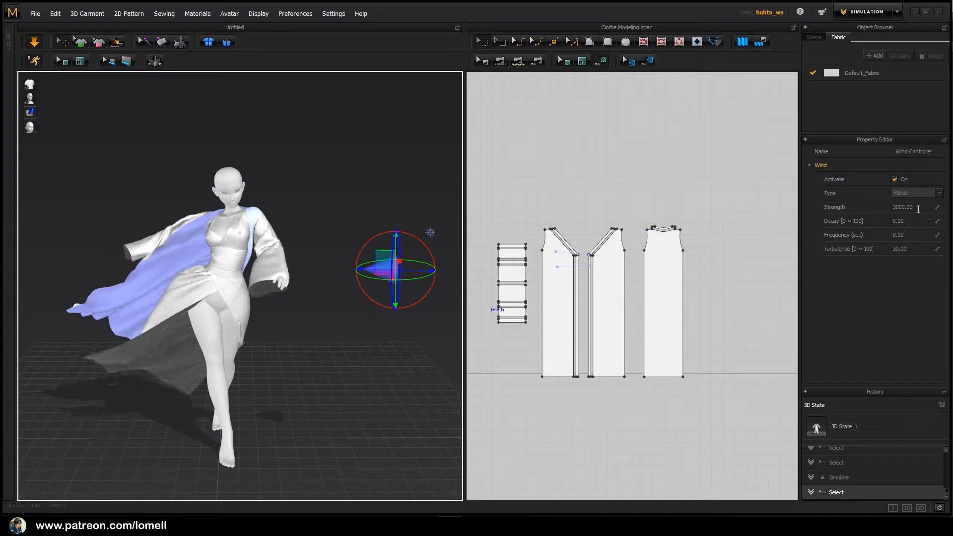
double_click(903, 205)
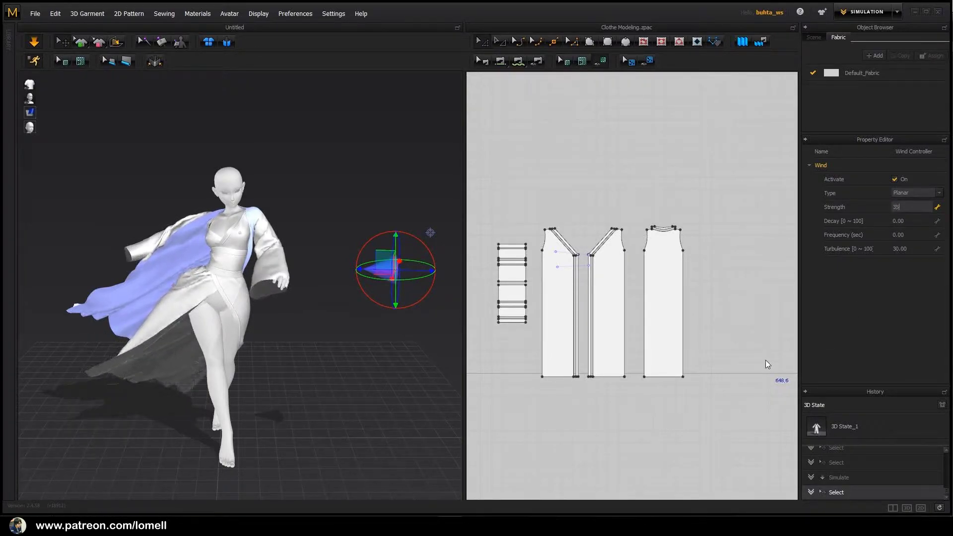
key("Return")
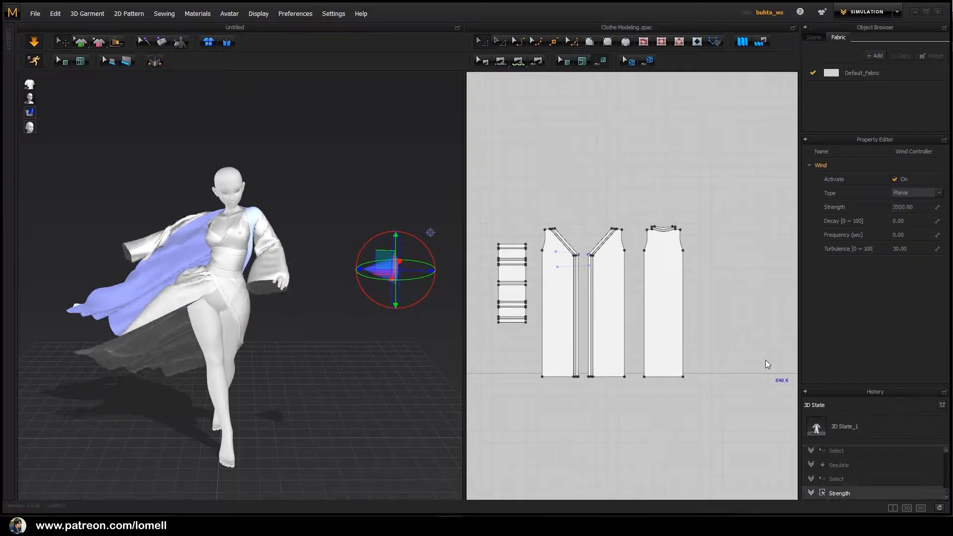
- Reselect the wind controller and rotate it to a slightly new direction
right_click_drag(252, 362, 278, 345)
left_click(79, 365)
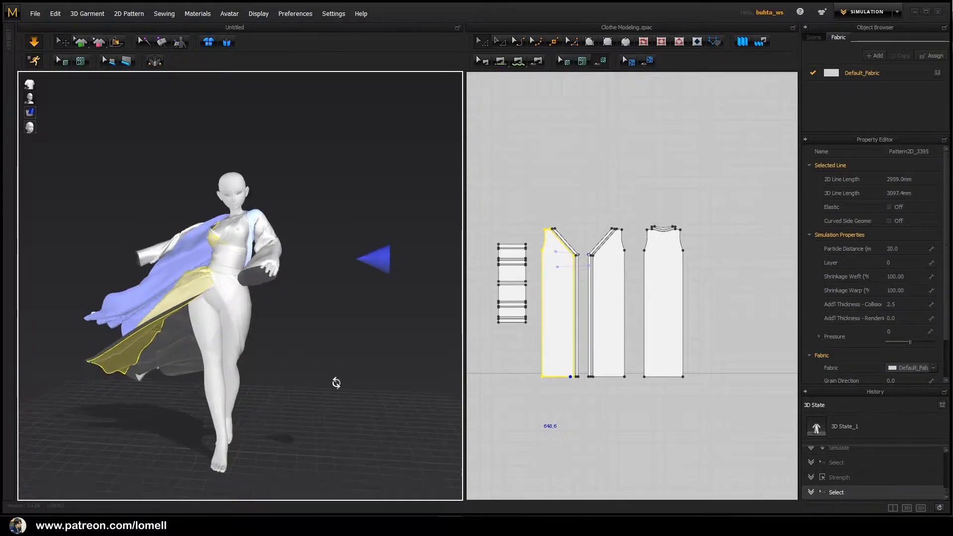
left_click(377, 260)
right_click_drag(390, 346, 412, 352)
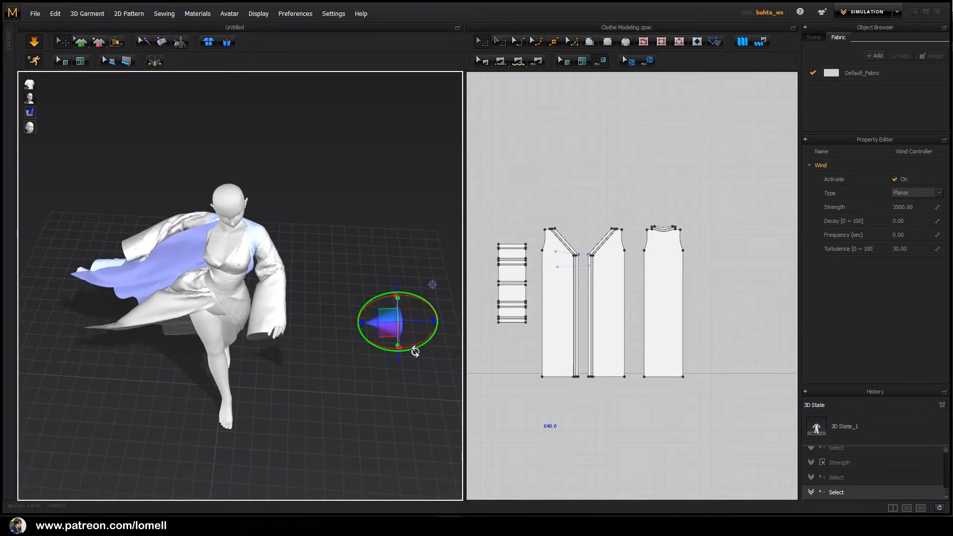
mouse_move(416, 351)
left_mouse_down()
mouse_move(423, 343)
mouse_move(411, 344)
left_mouse_up()
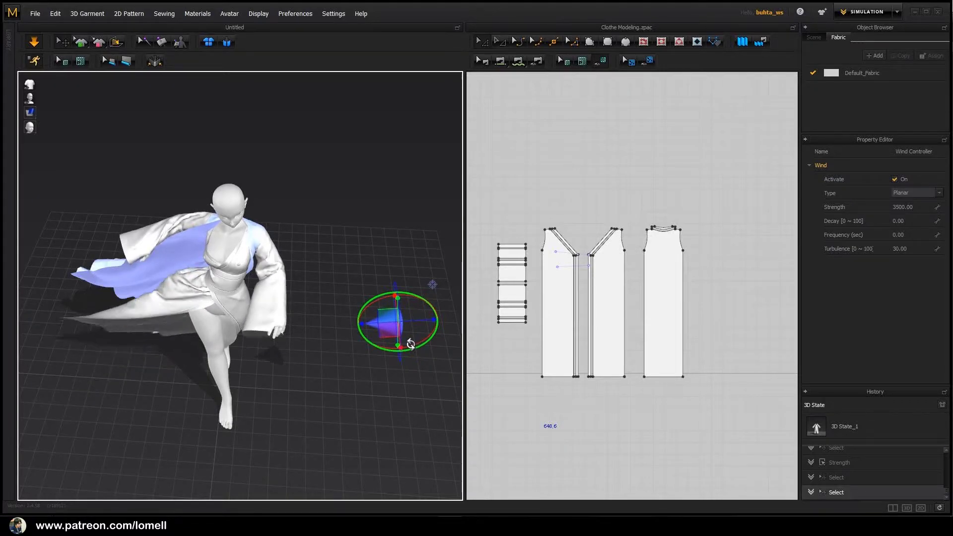
right_click_drag(315, 398, 333, 378)
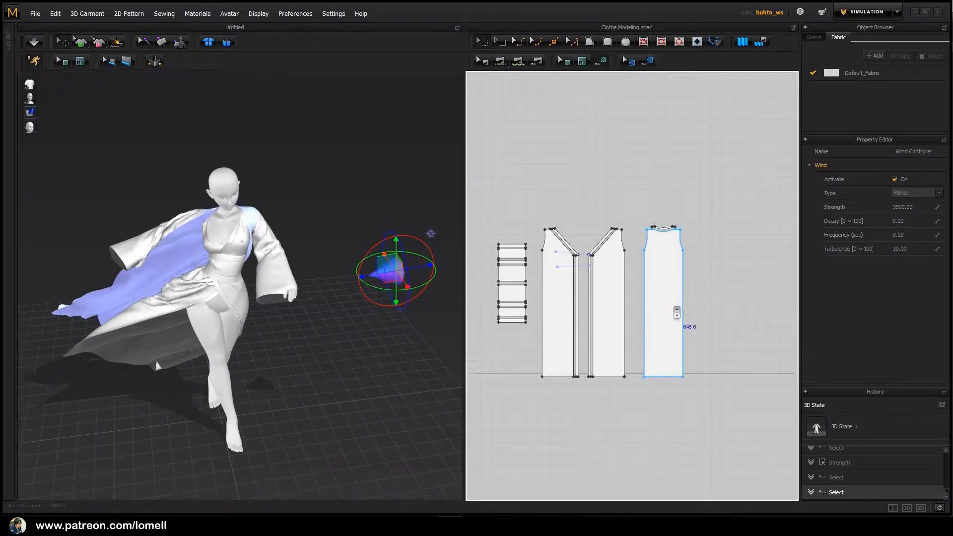
- Select all the robe pattern pieces in the 2D window
scroll(566, 330, "down", 4)
scroll(602, 341, "up", 3)
right_click_drag(534, 347, 444, 355)
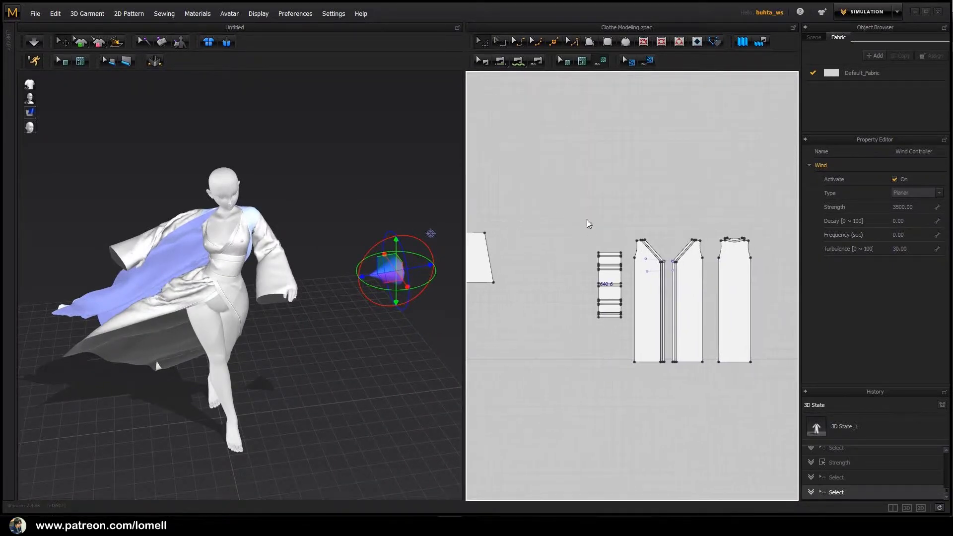
left_click_drag(579, 187, 795, 377)
- Freeze the selected pattern pieces and restart the cloth simulation
right_click(156, 317)
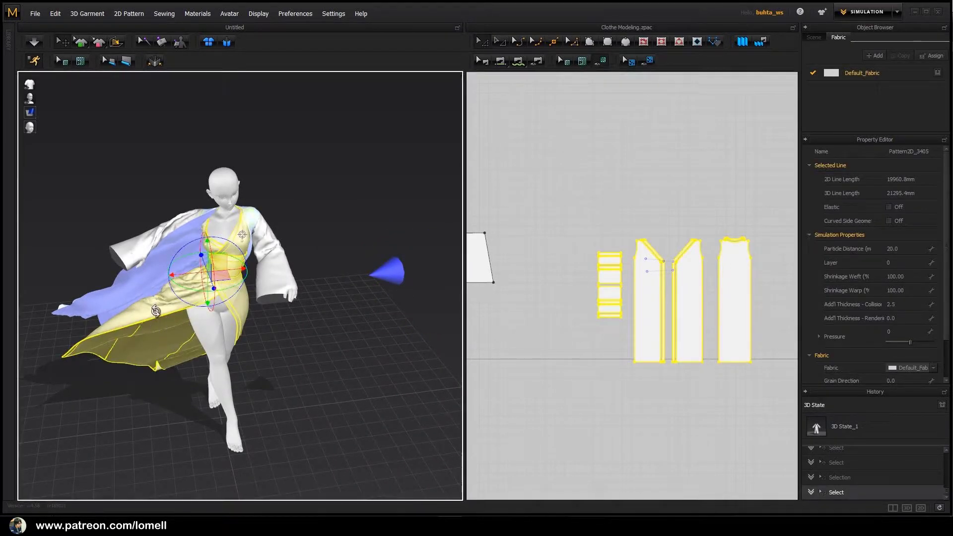
left_click(180, 47)
right_click_drag(288, 316, 324, 347)
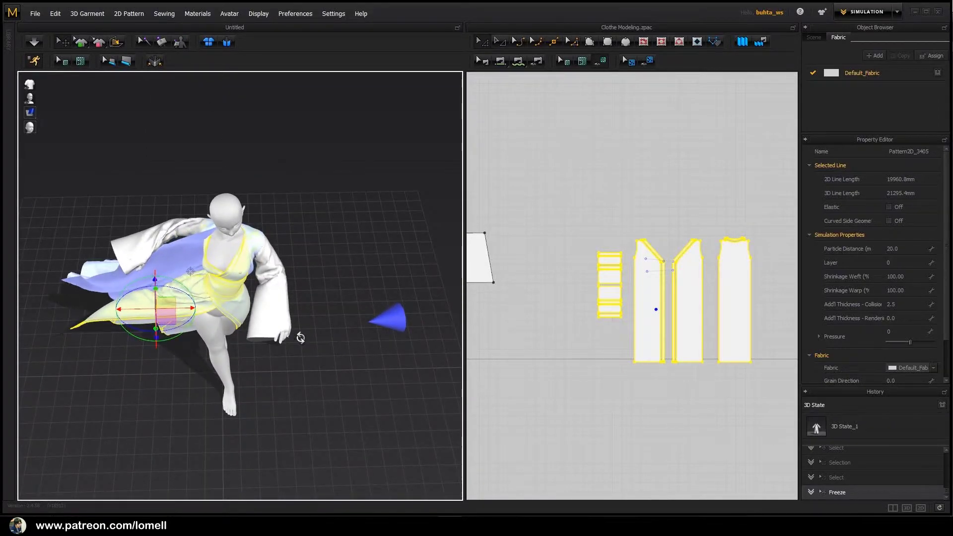
key("space")
- Tug the yellow sleeve piece while the cloth simulates, then check it from the front
left_click(261, 301)
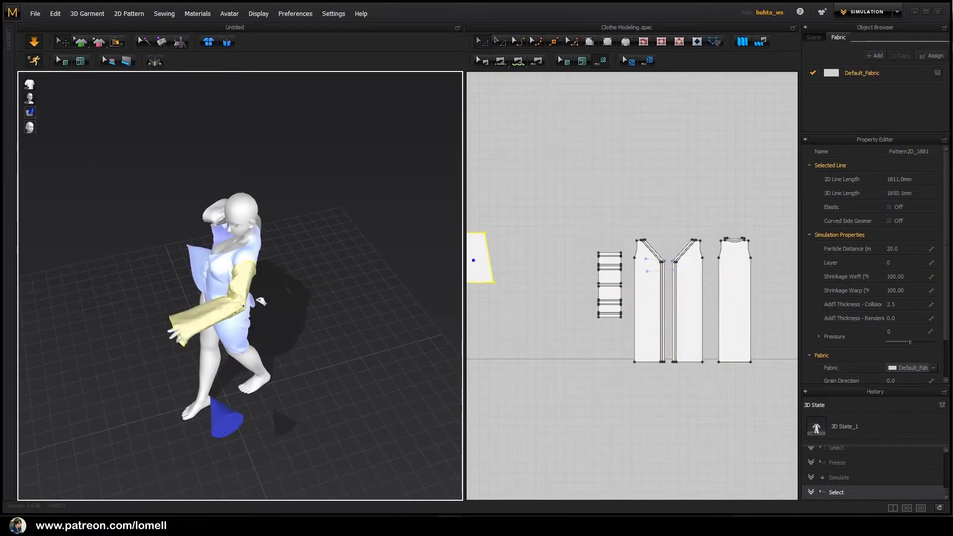
left_click_drag(262, 301, 285, 283)
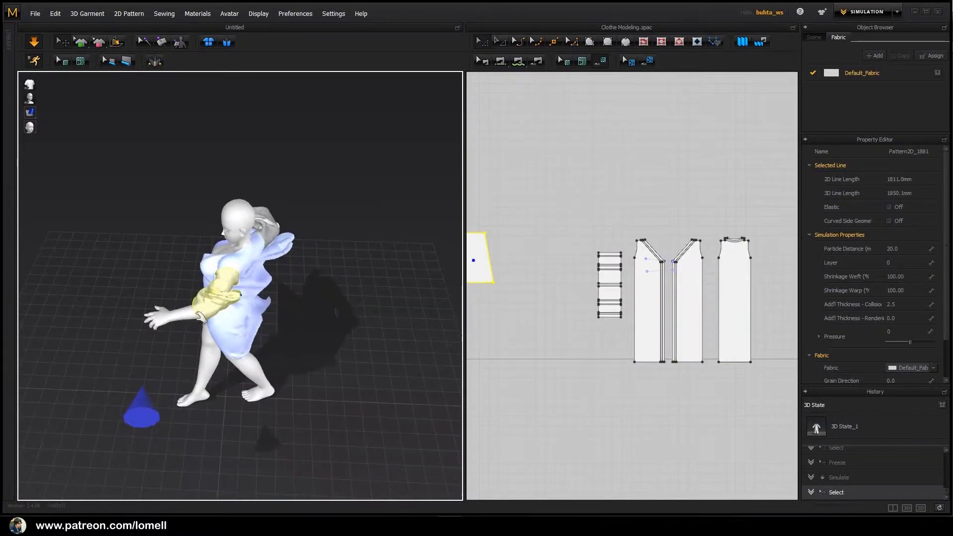
scroll(167, 334, "up", 10)
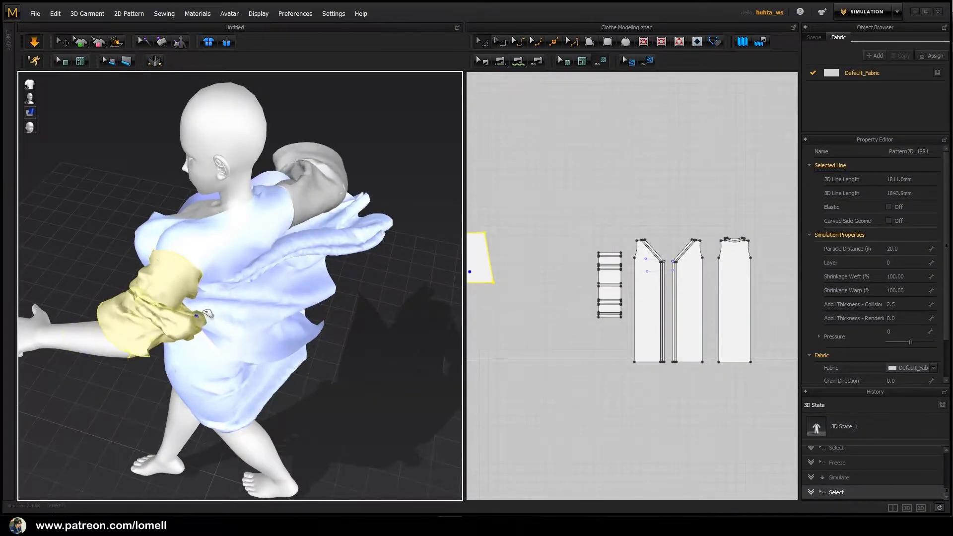
right_click_drag(167, 334, 298, 242)
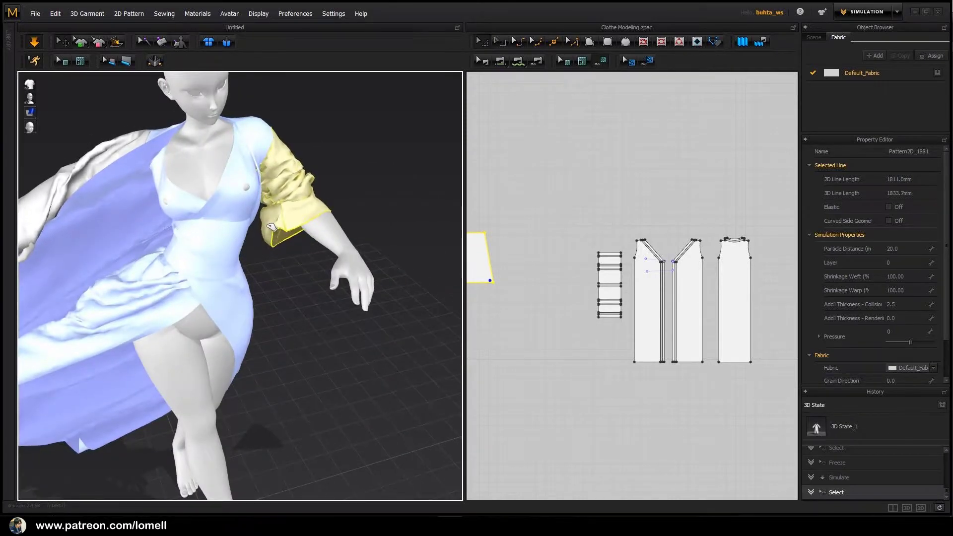
scroll(293, 244, "up", 3)
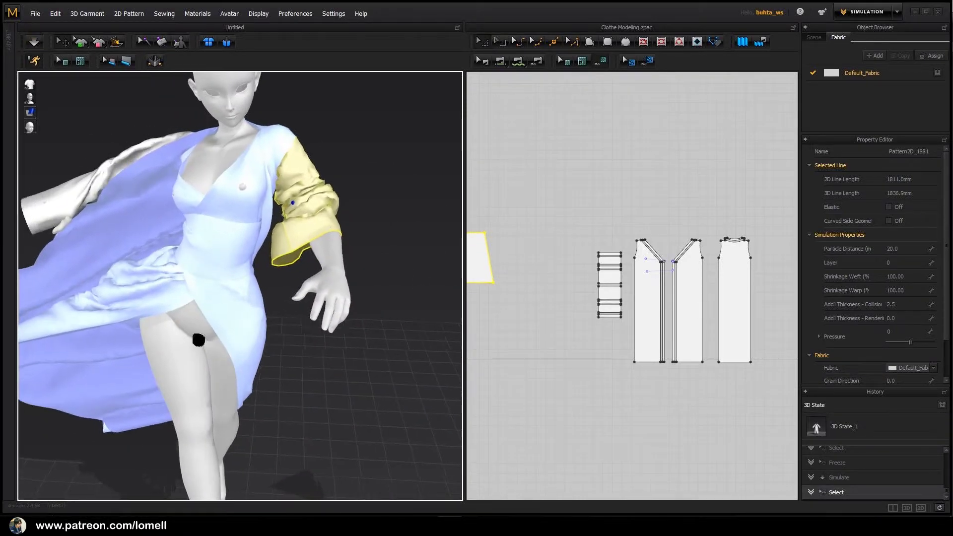
scroll(240, 334, "down", 5)
scroll(240, 334, "down", 3)
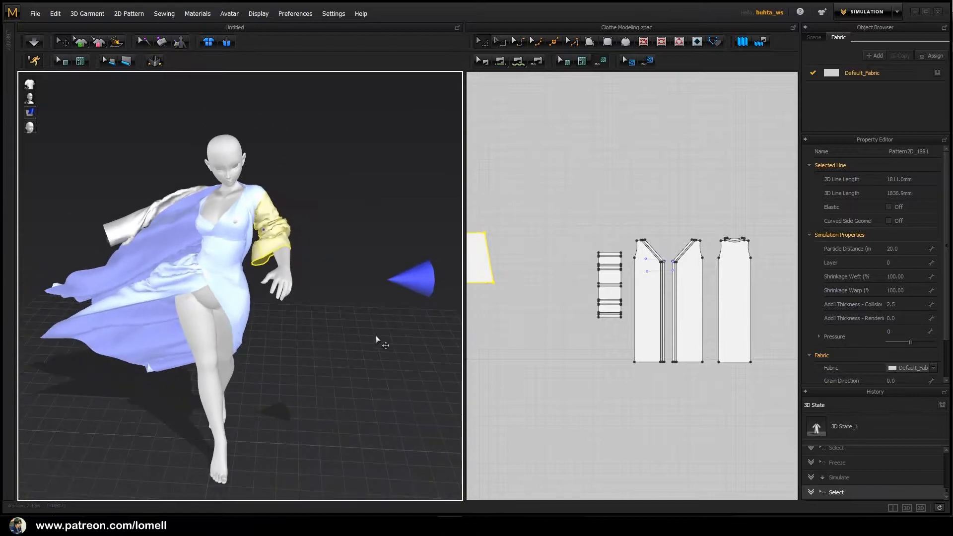
right_click_drag(398, 334, 395, 365)
- Re-run the simulation and pull the sleeve upward so it tucks onto the avatar's shoulder
left_click(365, 326)
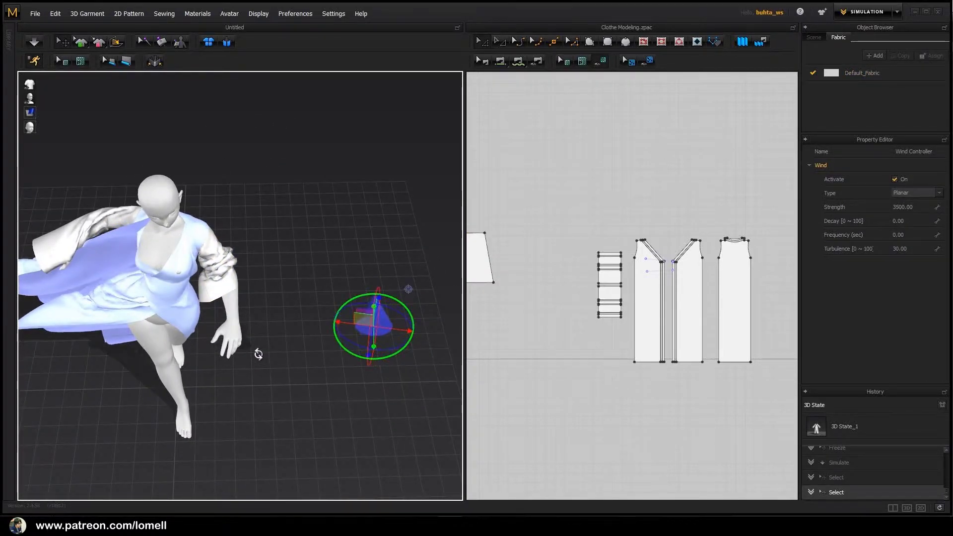
right_click_drag(255, 353, 147, 322)
key("space")
left_click(148, 321)
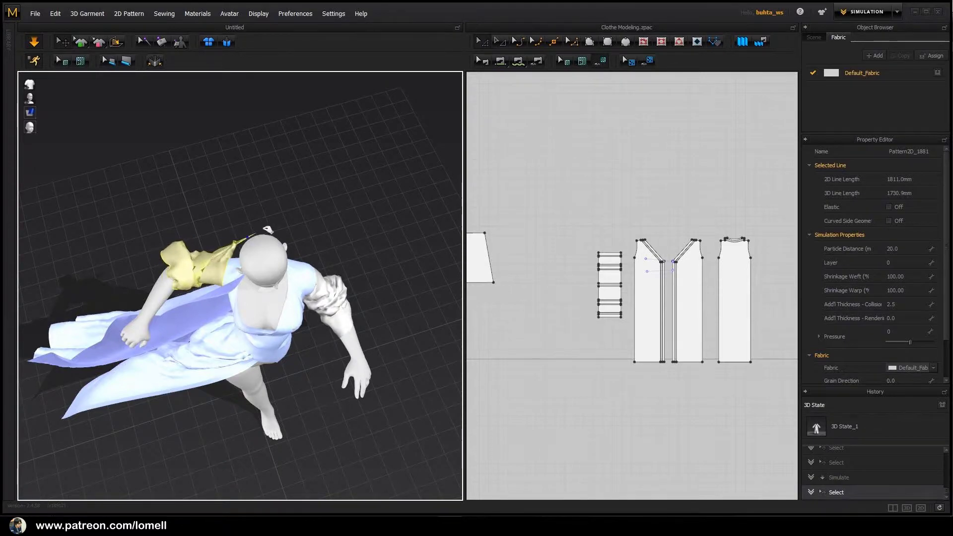
left_click_drag(268, 230, 259, 214)
right_click_drag(196, 279, 188, 245)
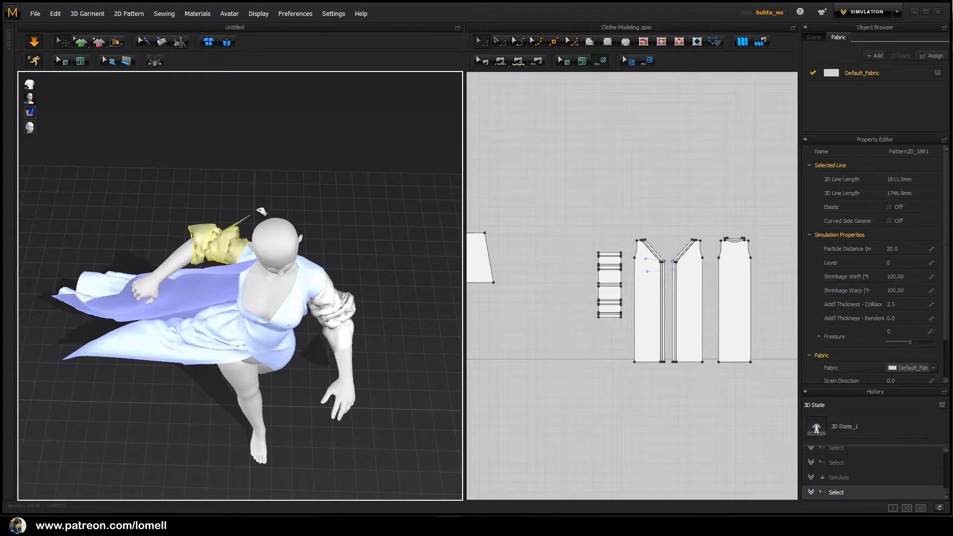
right_click_drag(217, 243, 289, 311)
- Box-select every pattern piece in the 2D pattern window
scroll(290, 311, "down", 3)
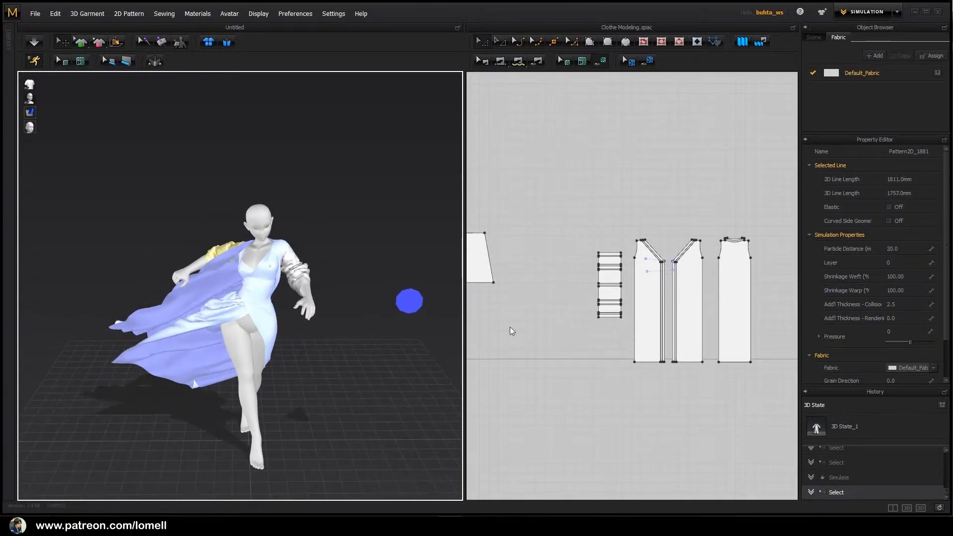
scroll(562, 340, "down", 5)
right_click_drag(555, 343, 628, 354)
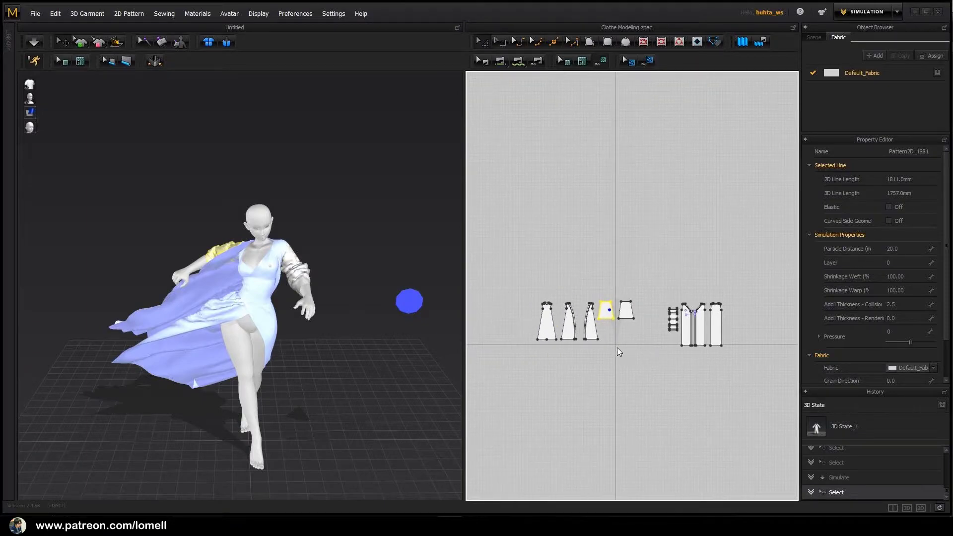
right_click_drag(309, 372, 298, 337)
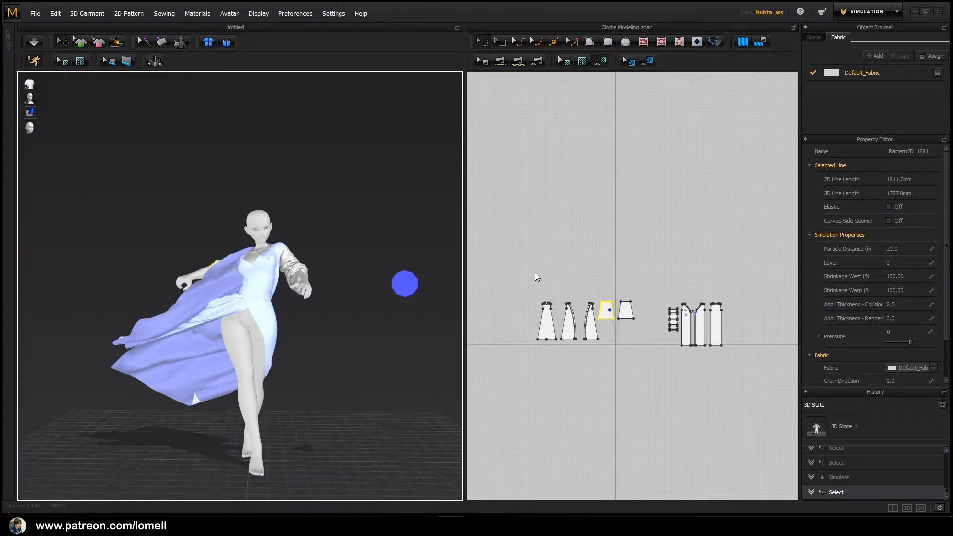
left_click_drag(514, 256, 735, 386)
- Unfreeze all the selected robe pattern pieces
right_click(262, 311)
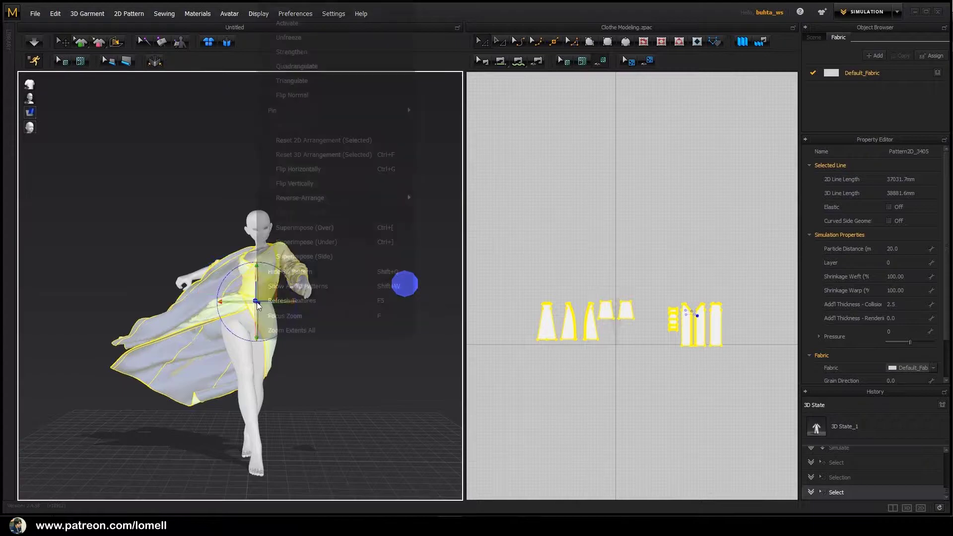
left_click(288, 37)
right_click_drag(267, 209, 309, 362)
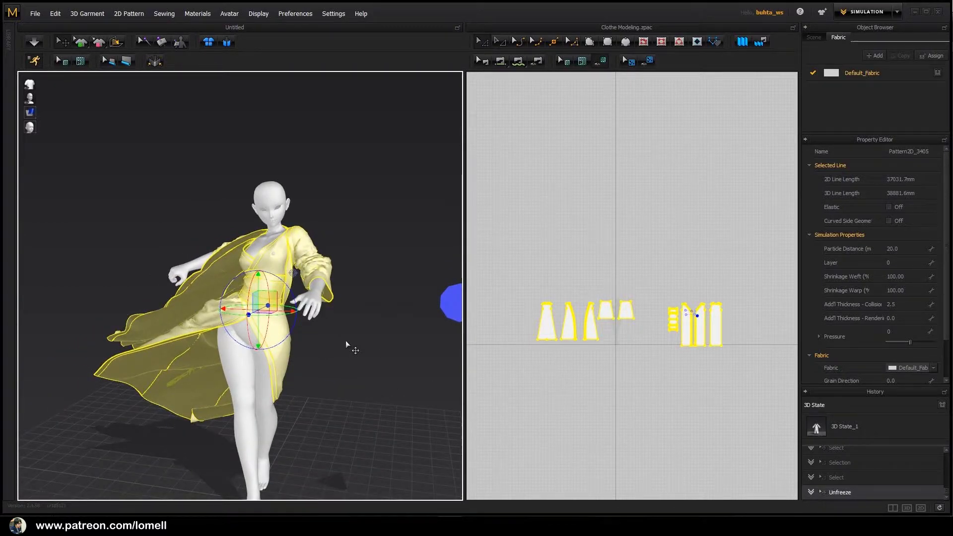
right_click_drag(320, 342, 232, 268)
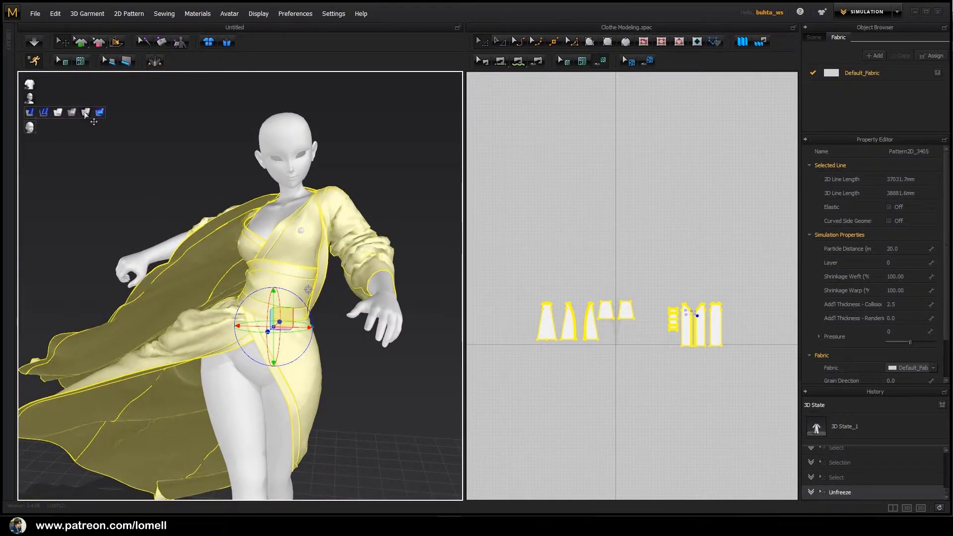
- Display the garment as a wireframe mesh and zoom in on the shoulder triangles
left_click(85, 113)
scroll(197, 357, "up", 8)
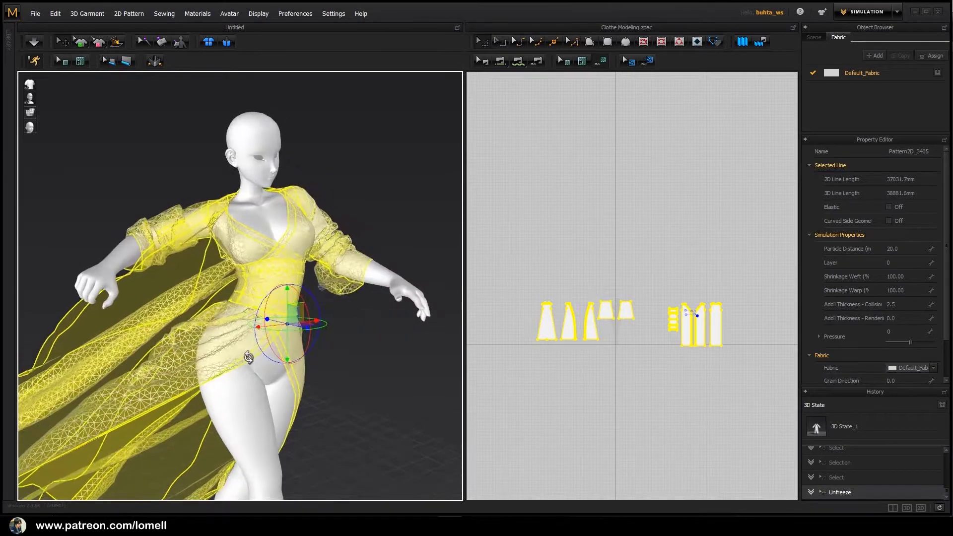
scroll(198, 350, "up", 10)
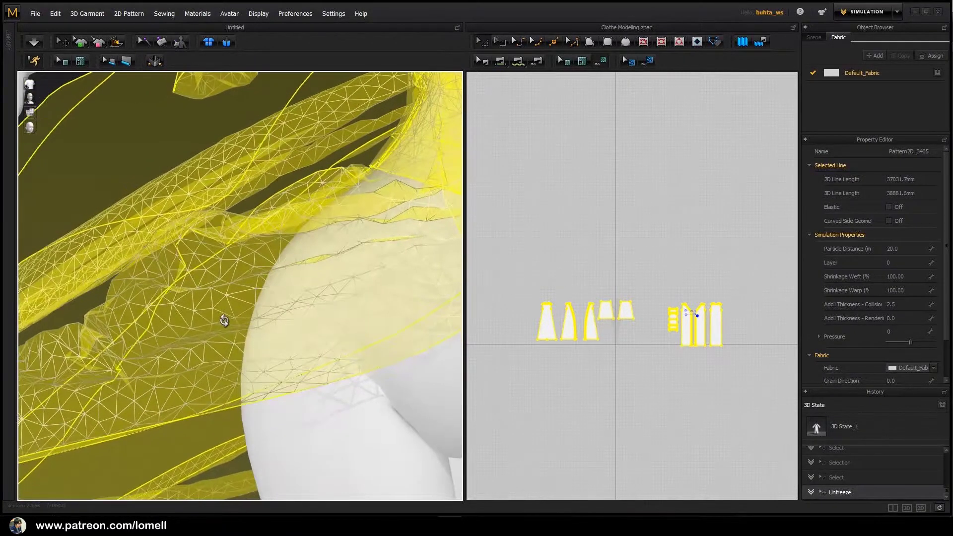
right_click_drag(224, 321, 232, 320)
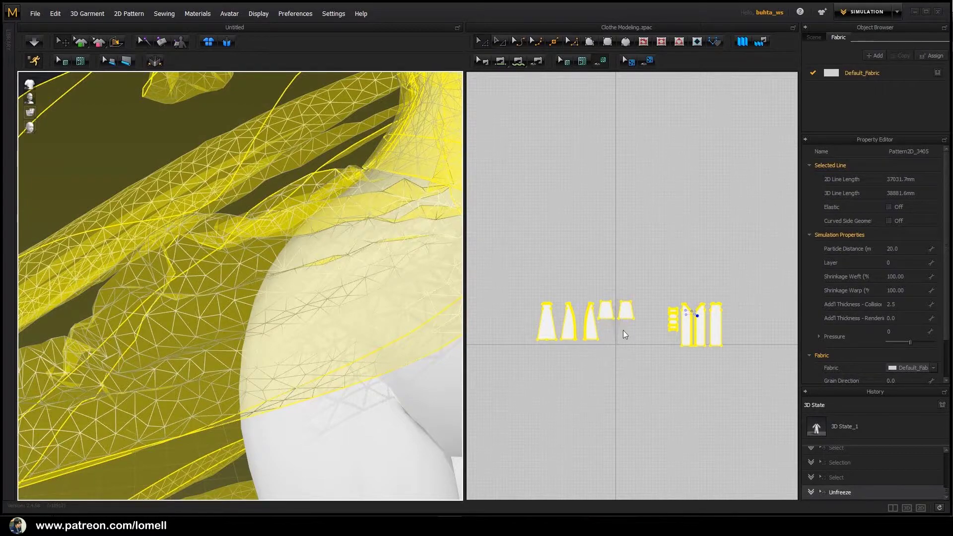
- Expand Miscellaneous in the Property Editor and set Mesh Type to Quad
scroll(874, 268, "down", 2)
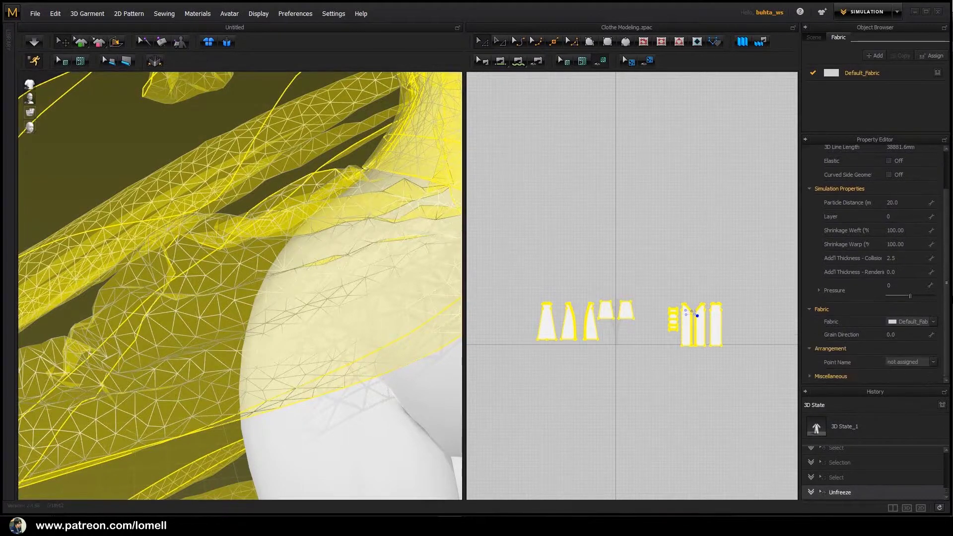
left_click(810, 376)
scroll(844, 377, "down", 2)
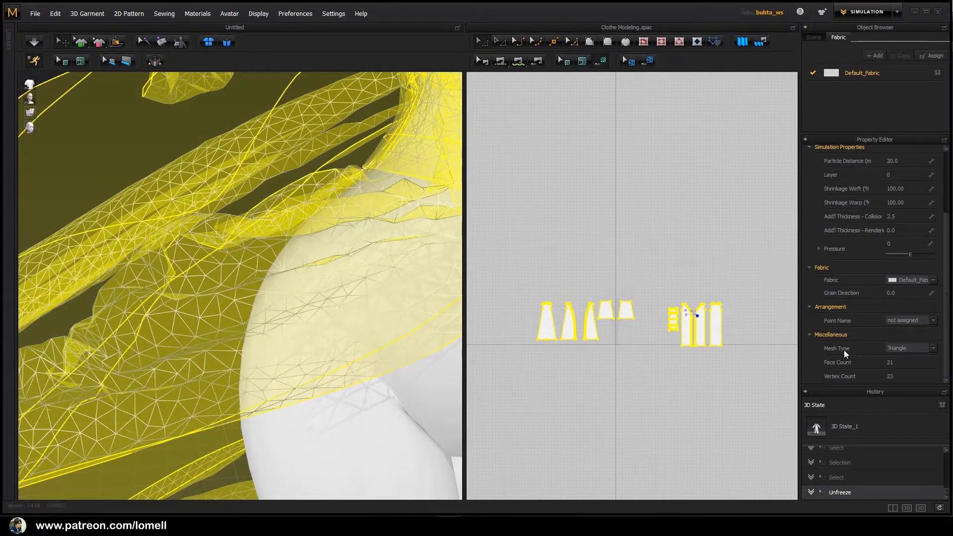
left_click(934, 348)
scroll(207, 343, "down", 5)
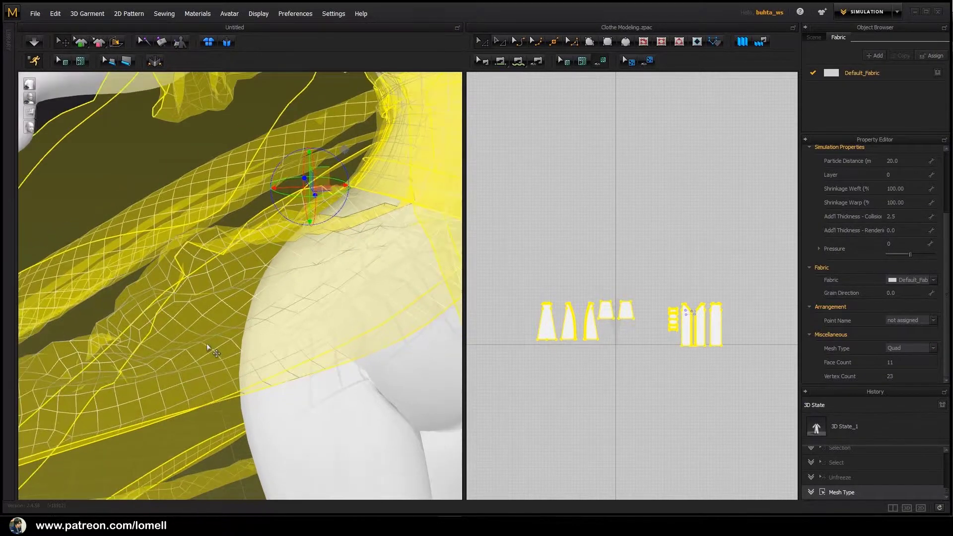
scroll(207, 350, "down", 3)
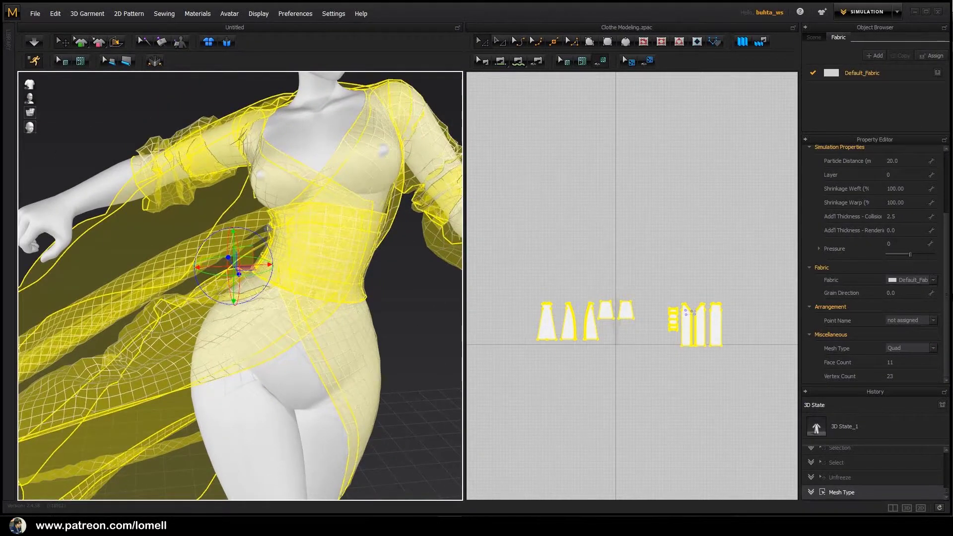
key("z")
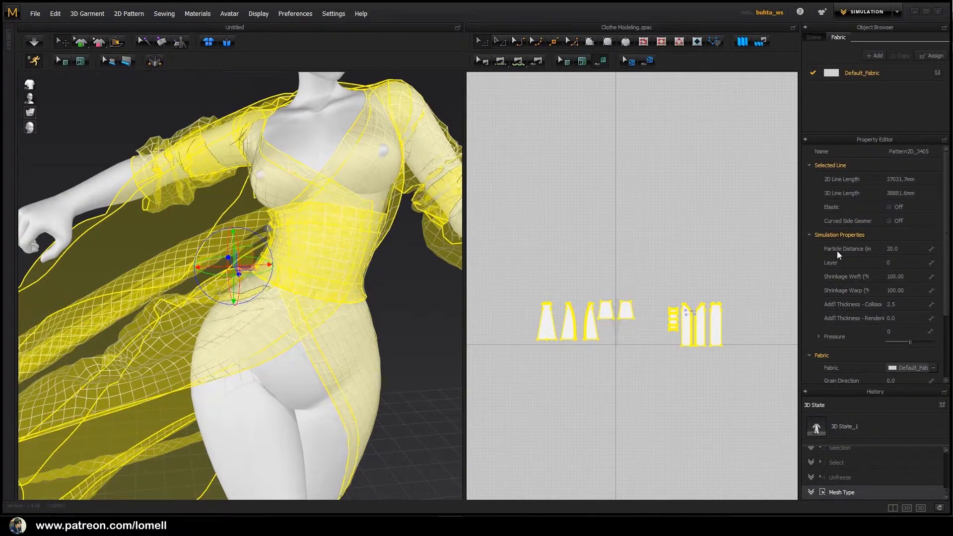
- Set the Particle Distance to 10 and inspect the denser garment mesh
left_click(900, 249)
type("10")
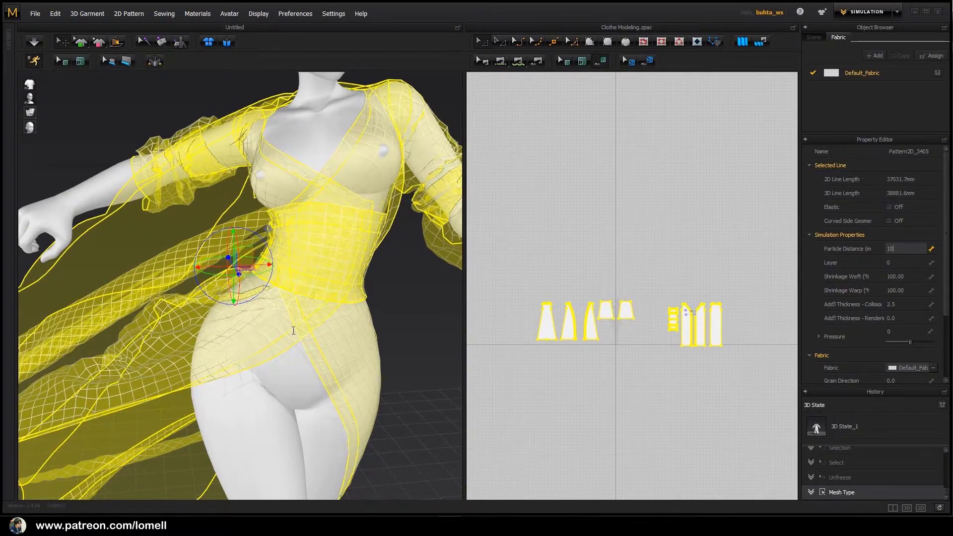
key("Return")
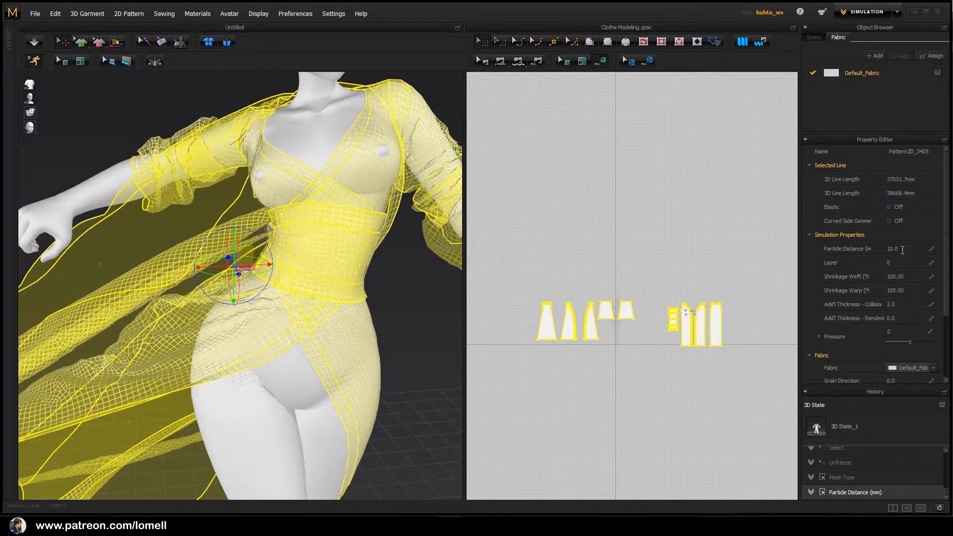
left_click(903, 250)
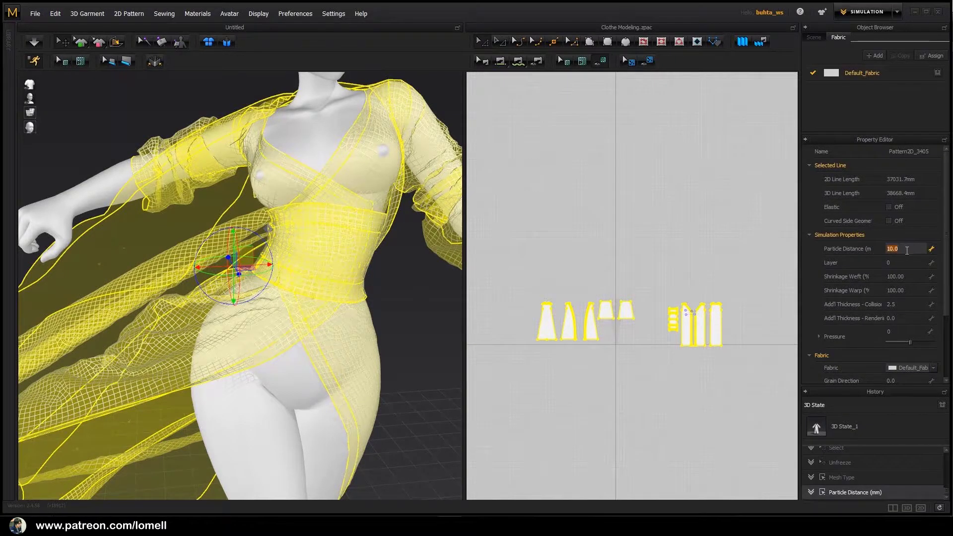
right_click_drag(407, 322, 320, 355)
scroll(330, 366, "up", 3)
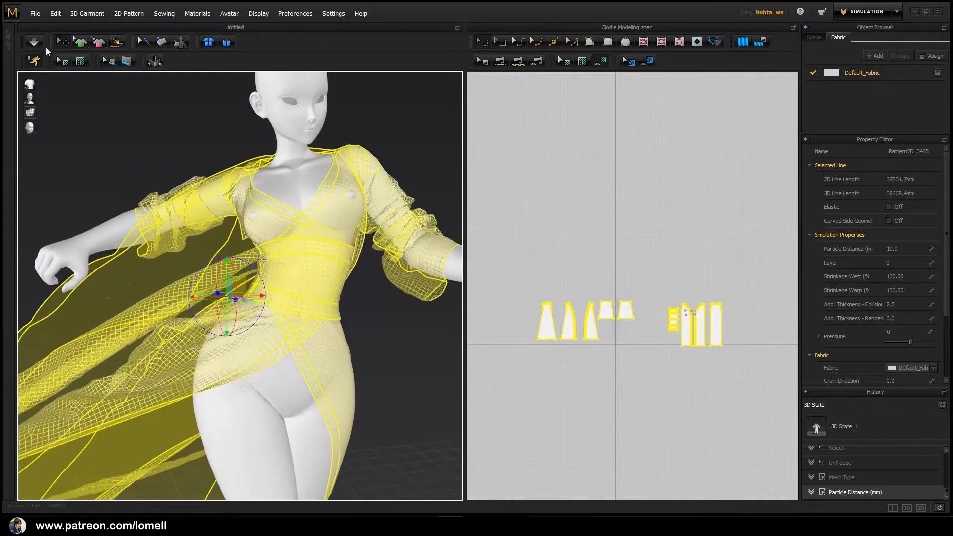
scroll(226, 237, "down", 3)
right_click_drag(226, 236, 268, 239)
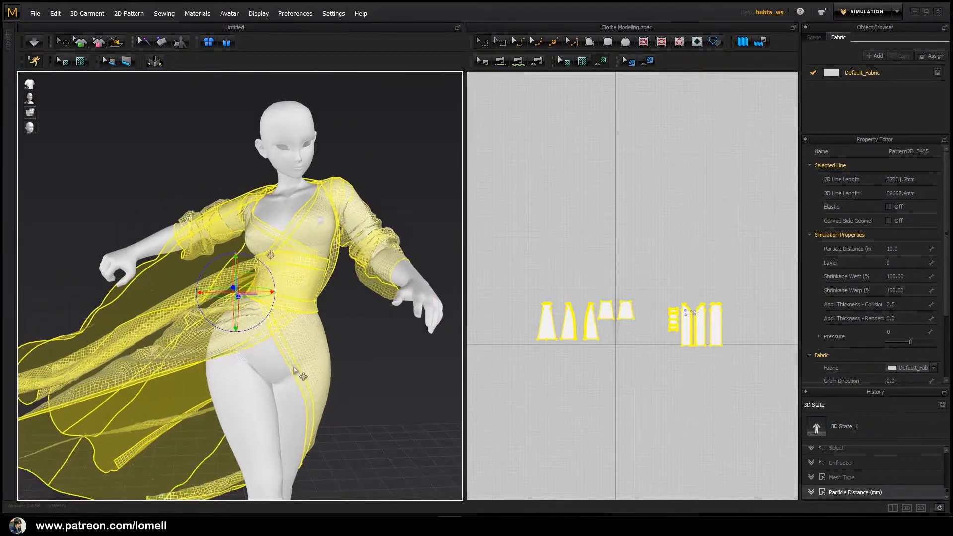
left_click(901, 248)
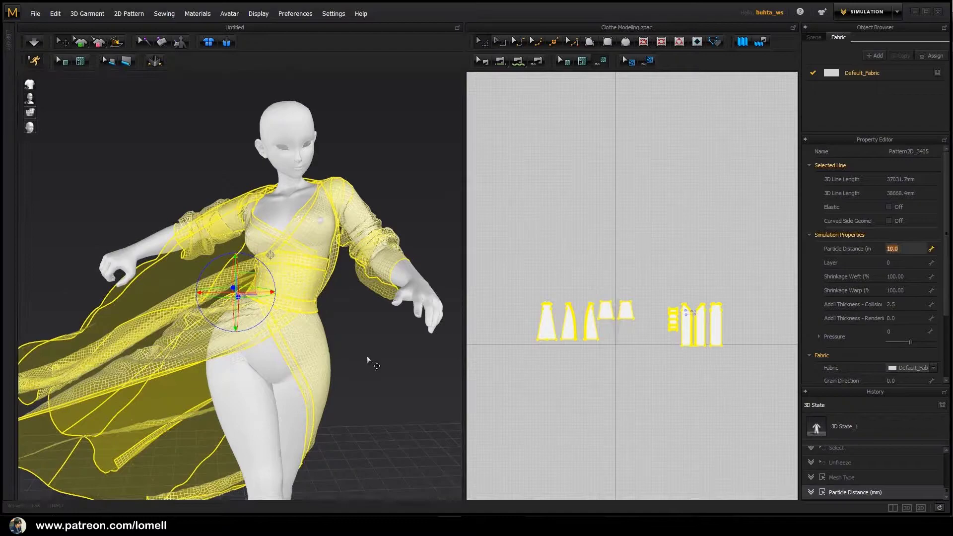
right_click_drag(377, 366, 303, 363)
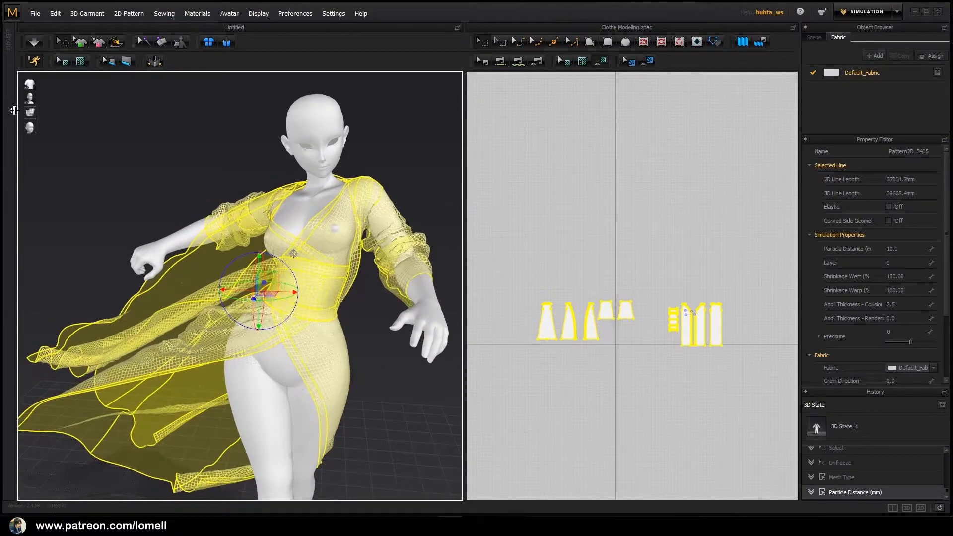
- Switch the garment back to solid shading and reframe the avatar with the wind controller
left_click(40, 112)
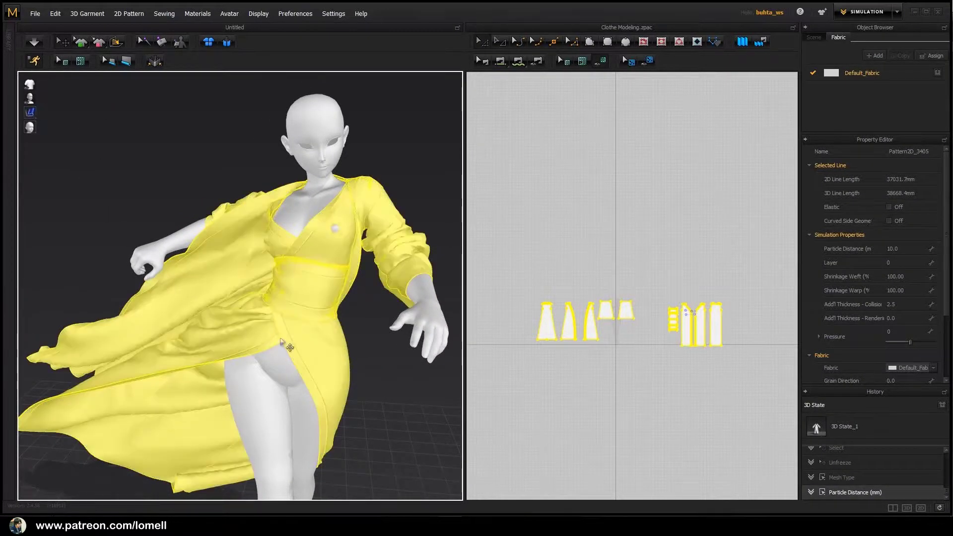
right_click_drag(378, 343, 340, 340)
scroll(341, 340, "down", 3)
middle_click_drag(338, 362, 280, 328)
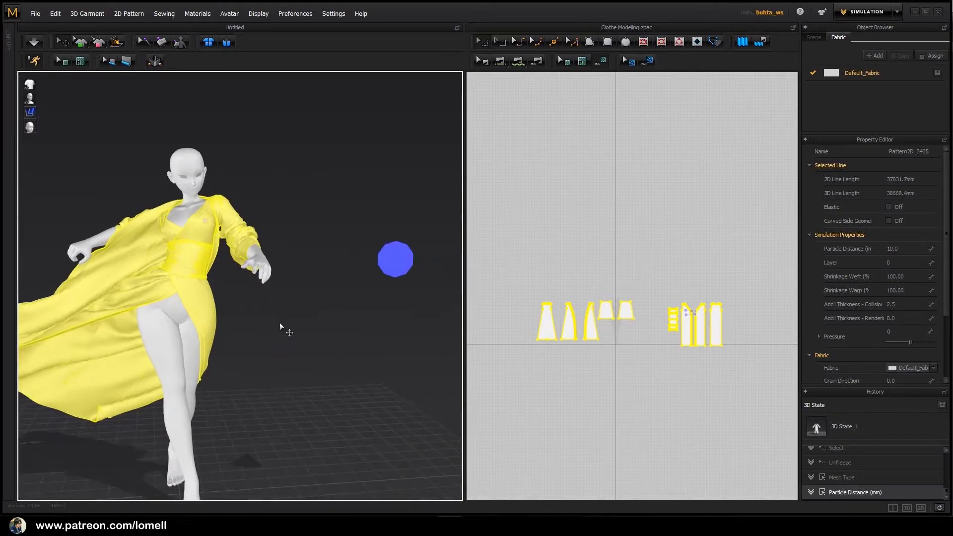
- Rotate the Wind Controller cone toward the avatar's side and let the robe simulate in it
left_click(400, 259)
right_click_drag(398, 311, 368, 355)
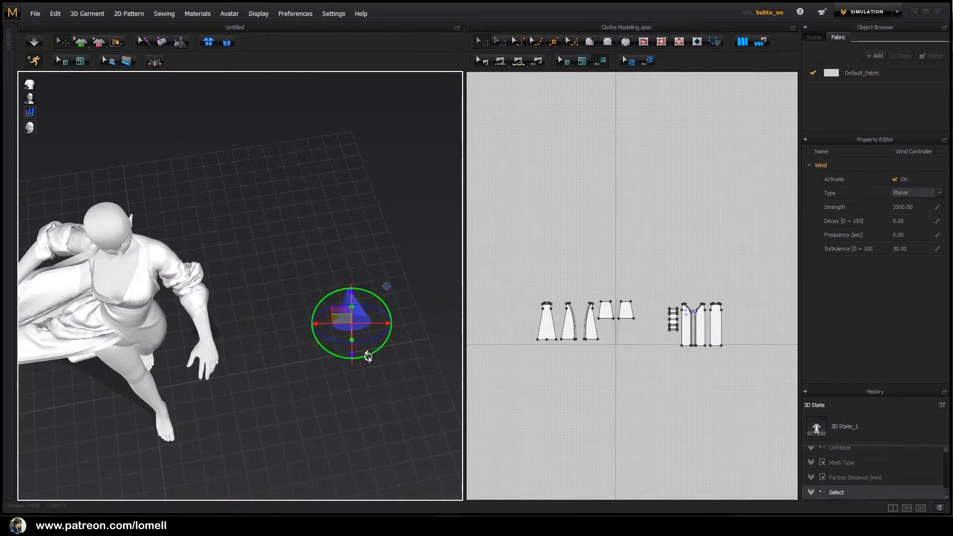
left_click_drag(368, 356, 419, 292)
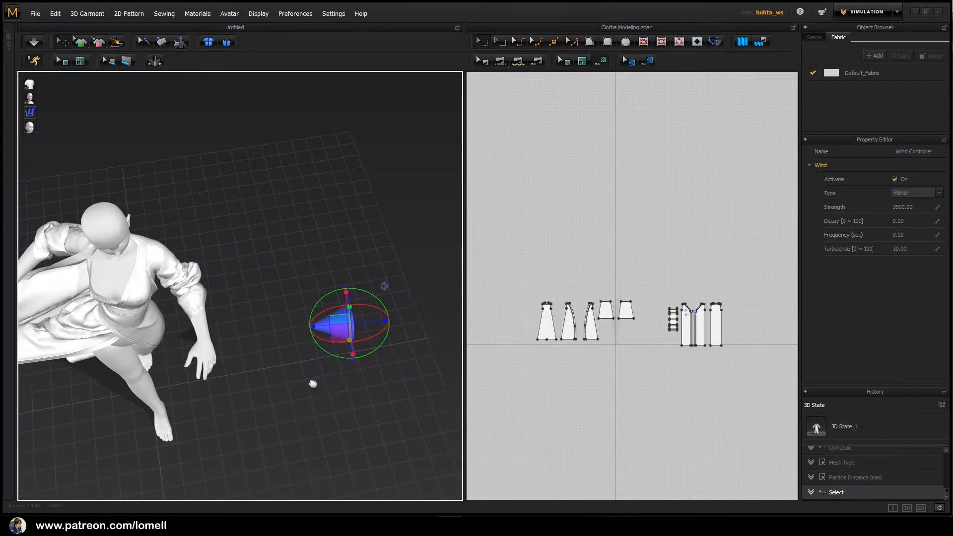
right_click_drag(313, 384, 290, 342)
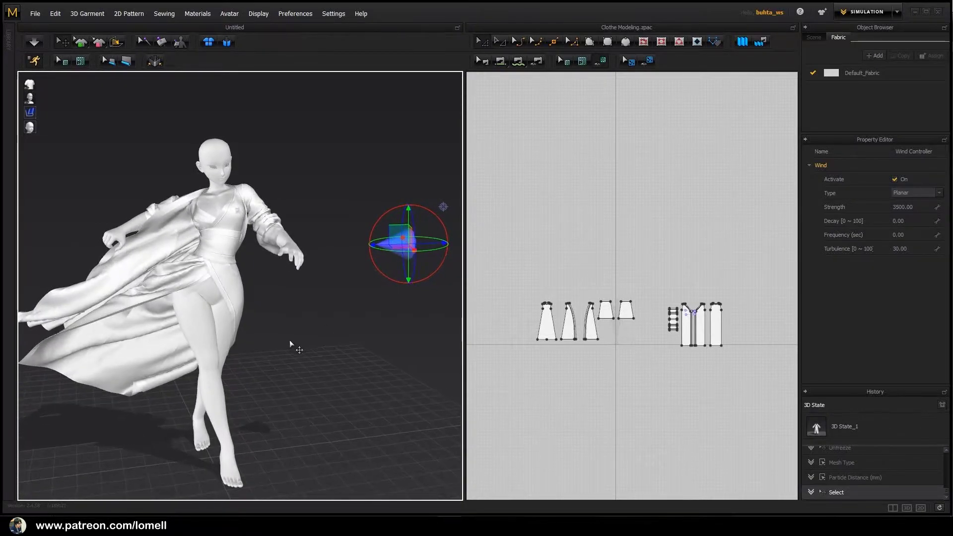
scroll(298, 358, "up", 5)
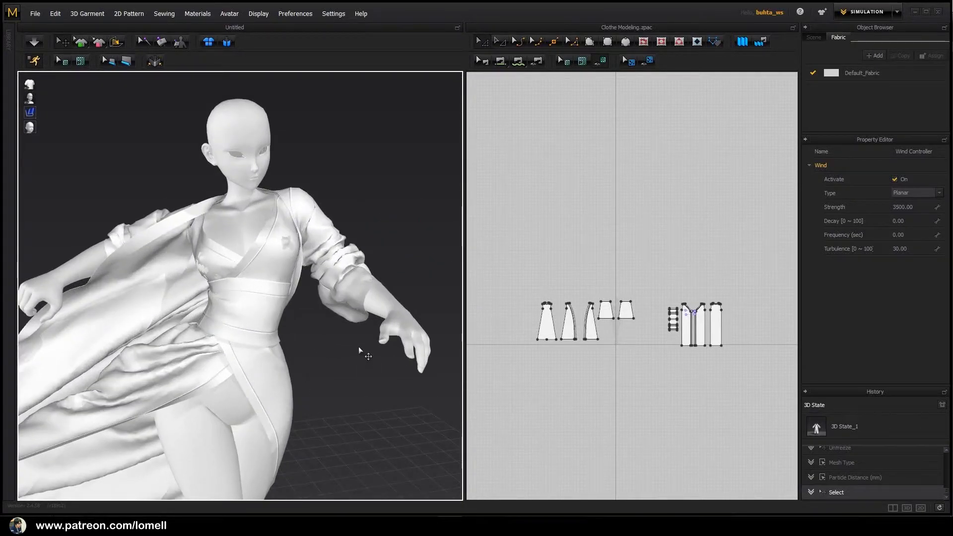
right_click_drag(332, 396, 367, 392)
scroll(340, 394, "up", 3)
scroll(325, 380, "down", 4)
scroll(328, 381, "down", 3)
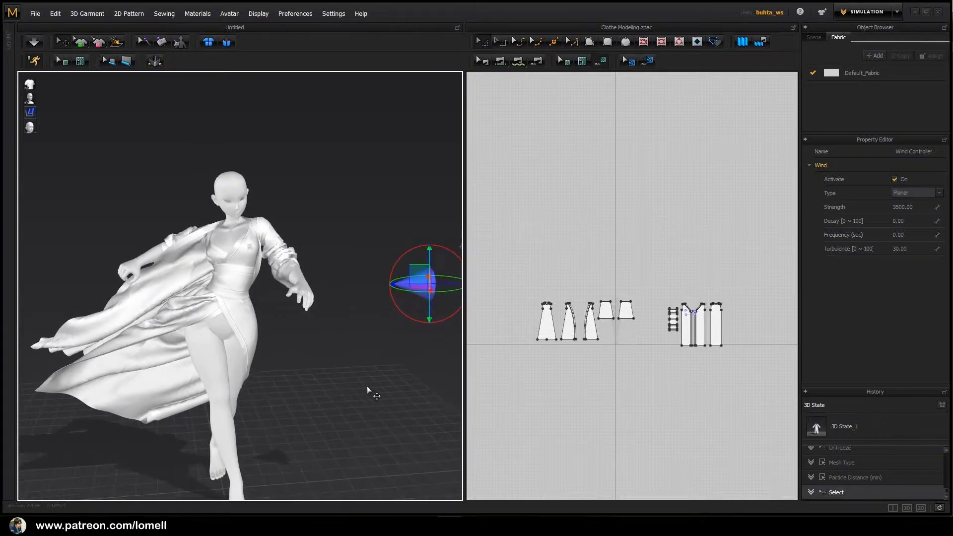
left_click(357, 387)
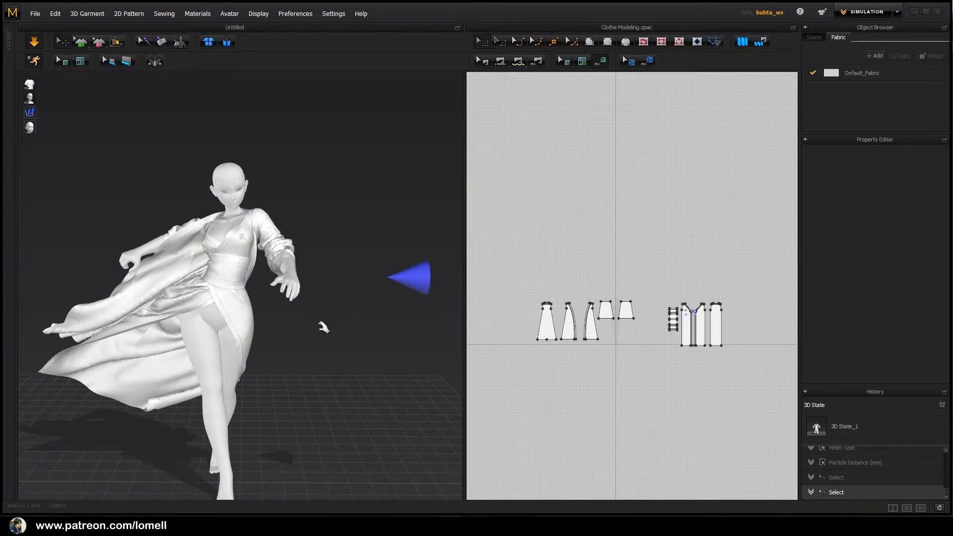
right_click_drag(324, 330, 322, 379)
- Try a wind strength of 2000, simulate briefly, then undo the run
left_click(422, 278)
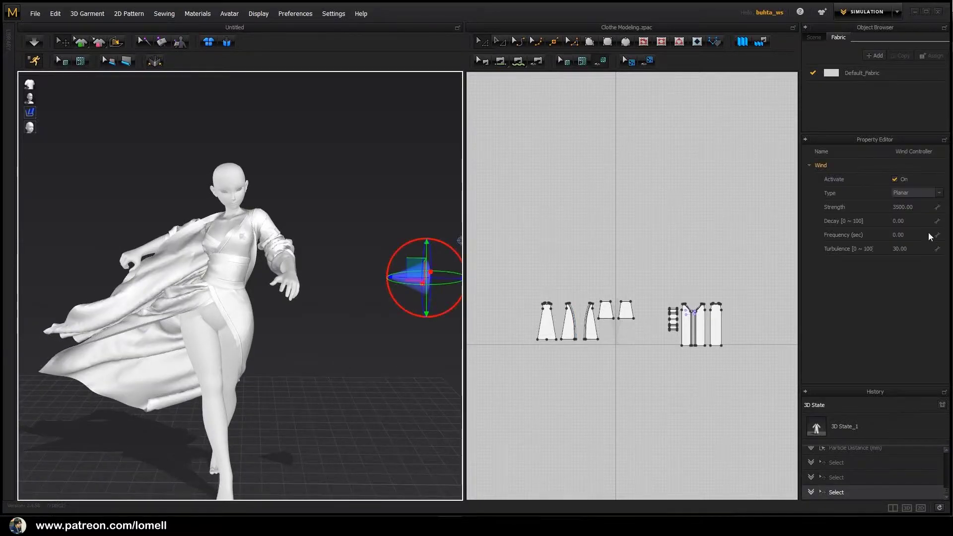
left_click(915, 207)
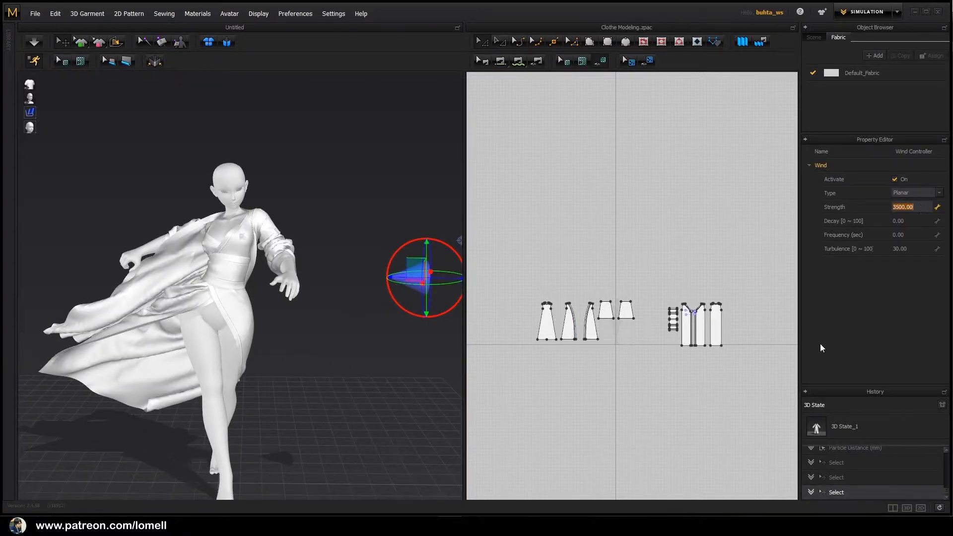
type("2000")
key("Return")
right_click_drag(375, 346, 334, 362)
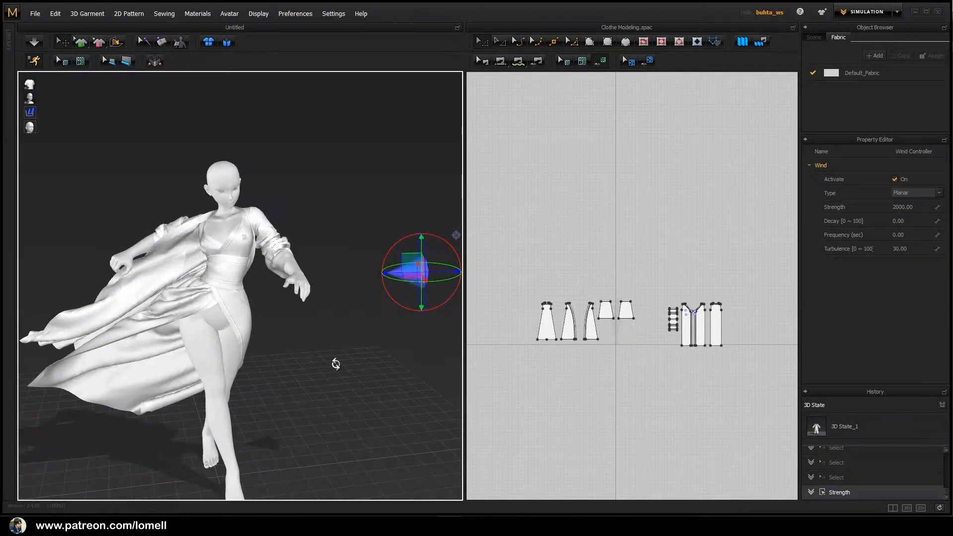
key("space")
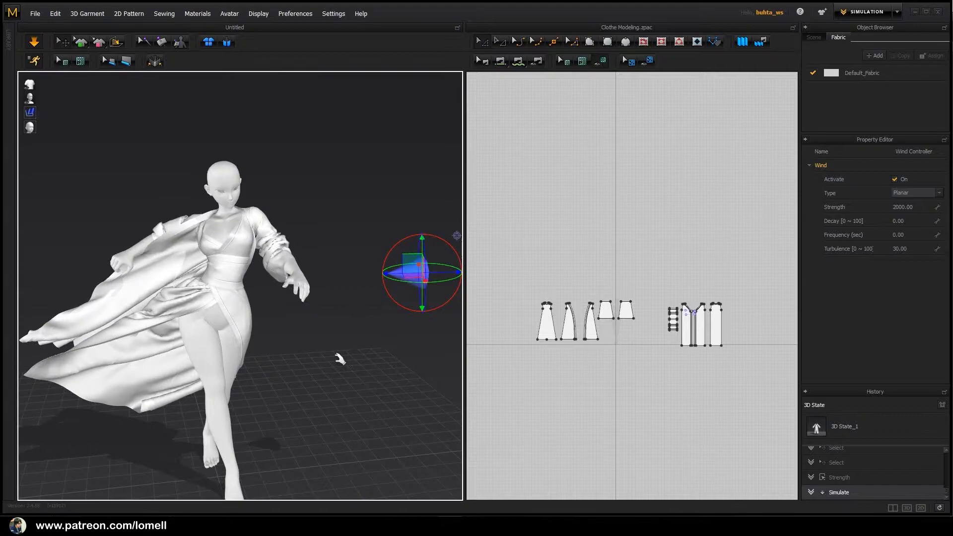
key("space")
key("ctrl+z")
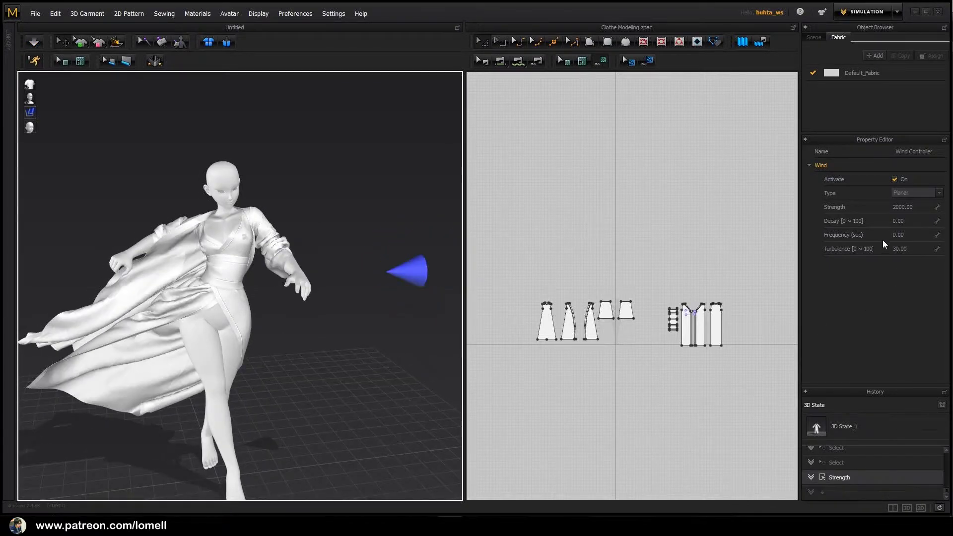
- Set the wind strength to 1000 and re-simulate the robe
double_click(907, 207)
type("1000")
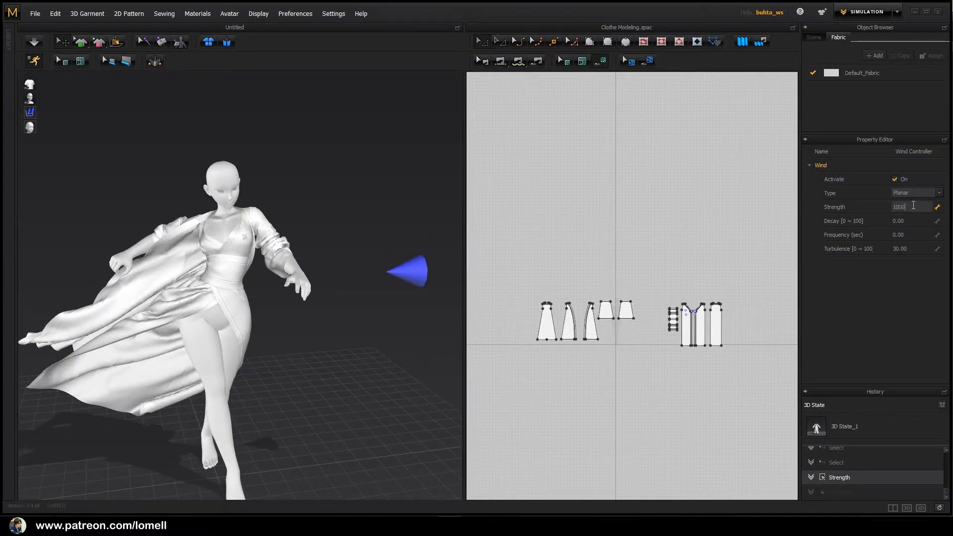
key("Return")
left_click(347, 391)
key("space")
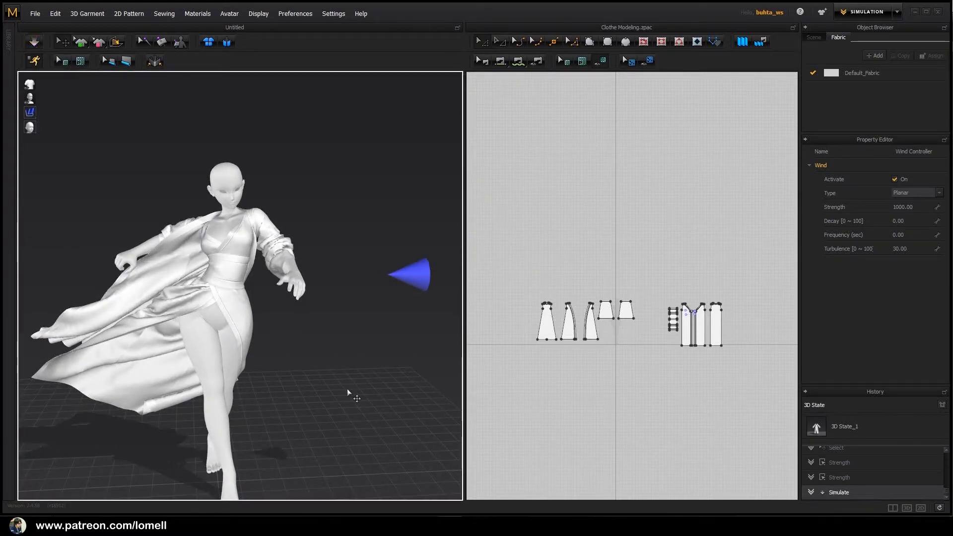
right_click_drag(347, 389, 260, 373)
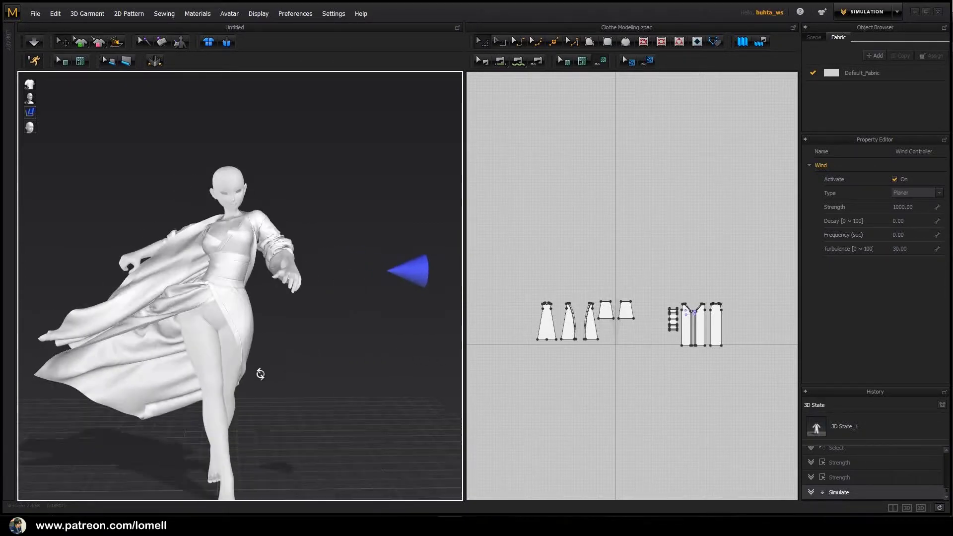
- Select all robe patterns and choose File > Export > OBJ (Selected)
left_click_drag(514, 252, 753, 410)
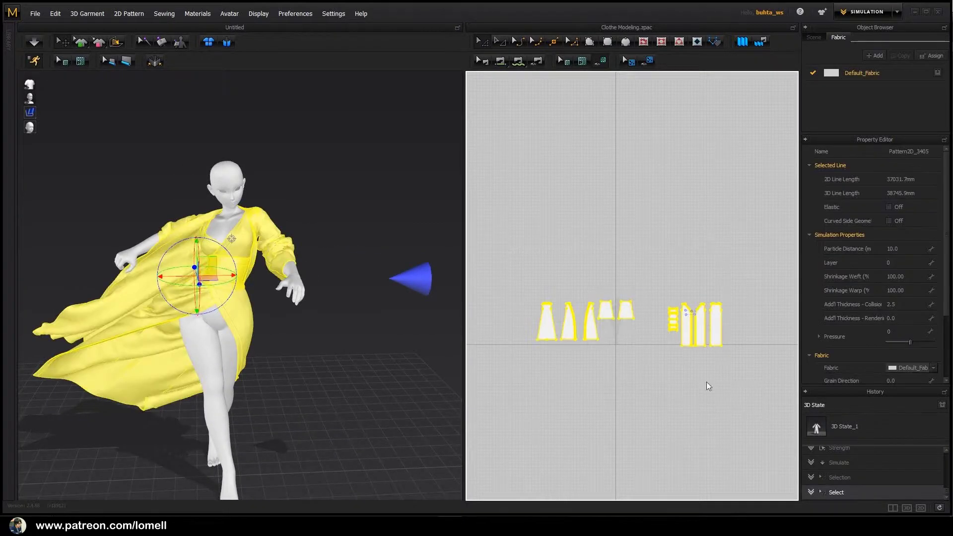
left_click(35, 13)
mouse_move(44, 114)
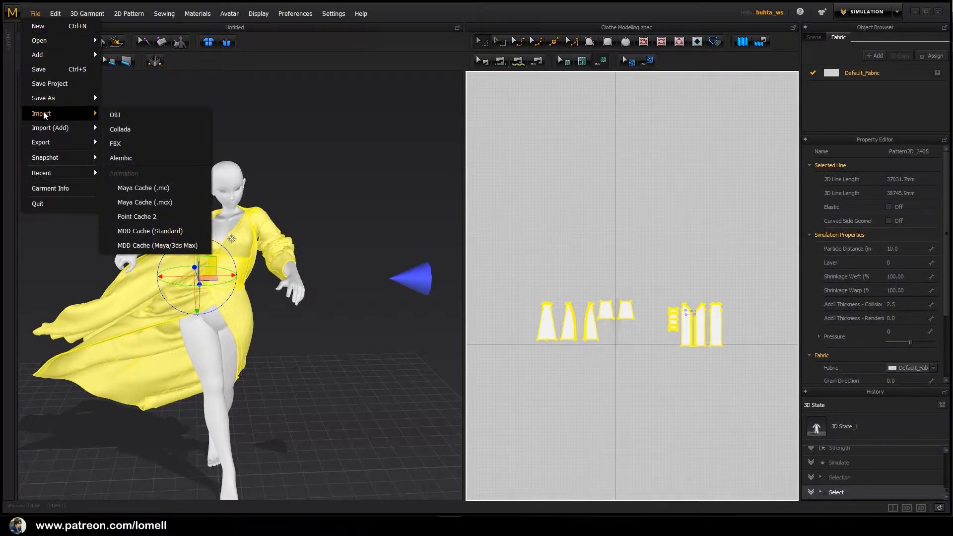
mouse_move(50, 143)
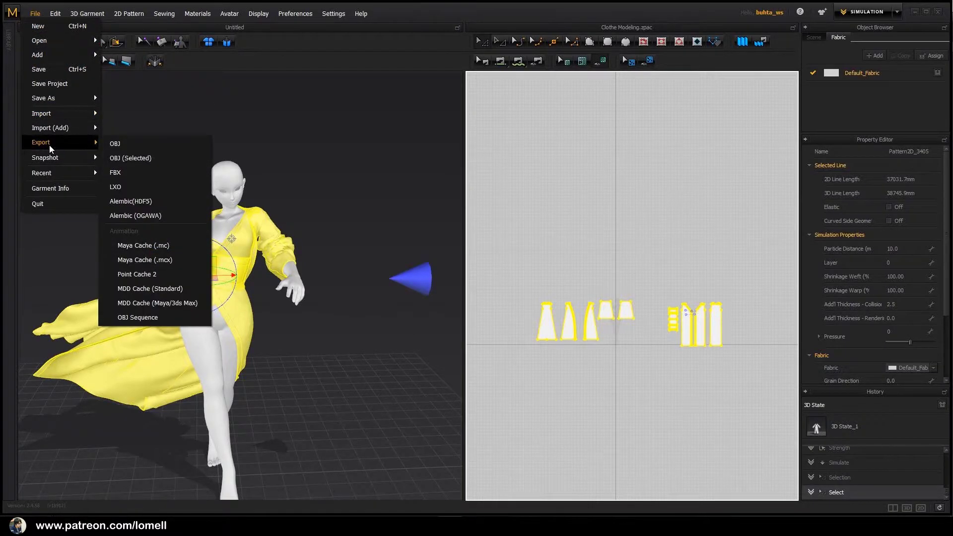
left_click(116, 159)
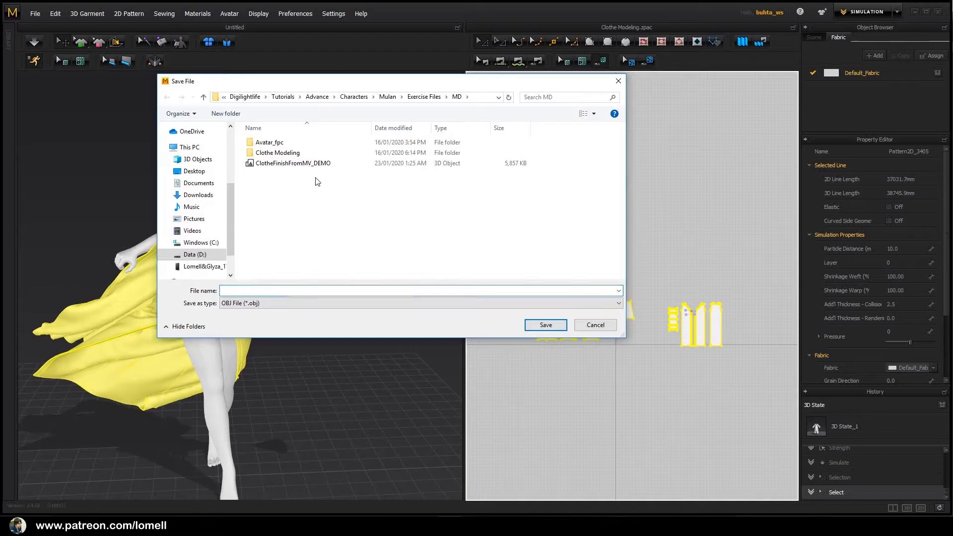
- Overwrite ClotheFinishFromMV_DEMO and export the robe as Thin cloth
left_click(300, 165)
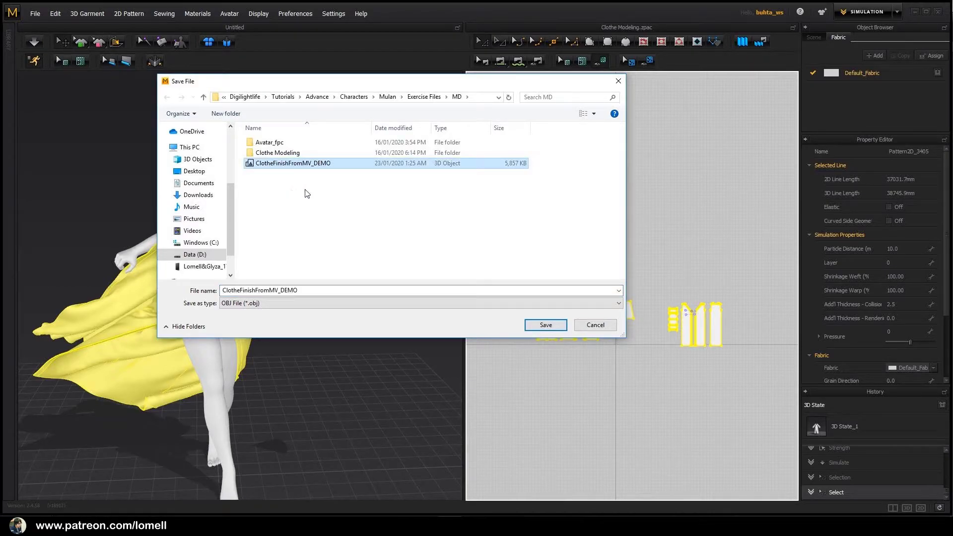
left_click_drag(358, 82, 374, 81)
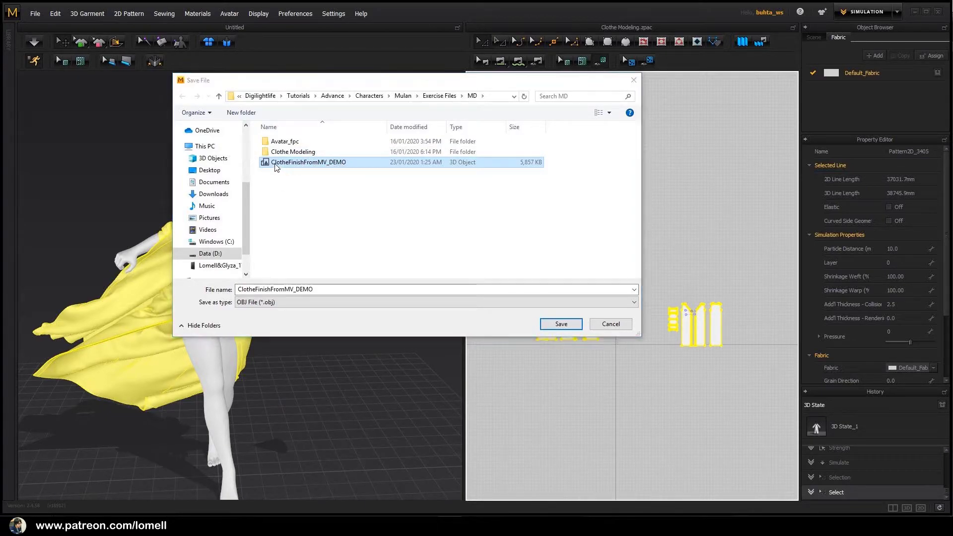
double_click(293, 163)
left_click(498, 263)
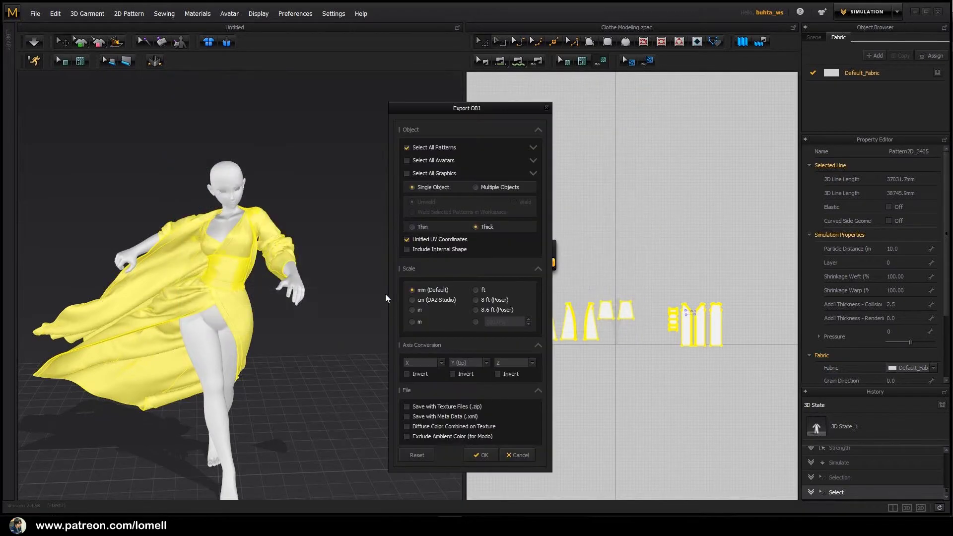
left_click_drag(475, 111, 346, 87)
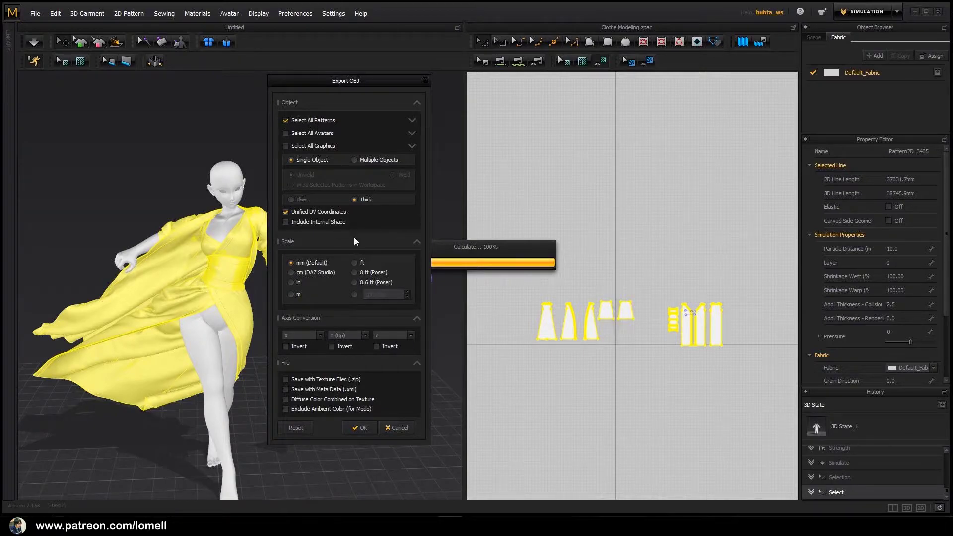
left_click(302, 200)
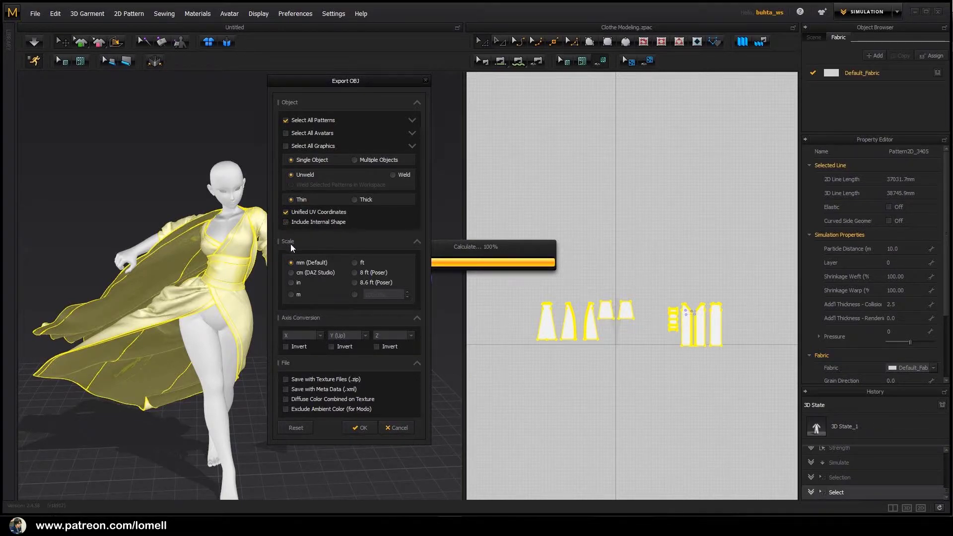
left_click(355, 429)
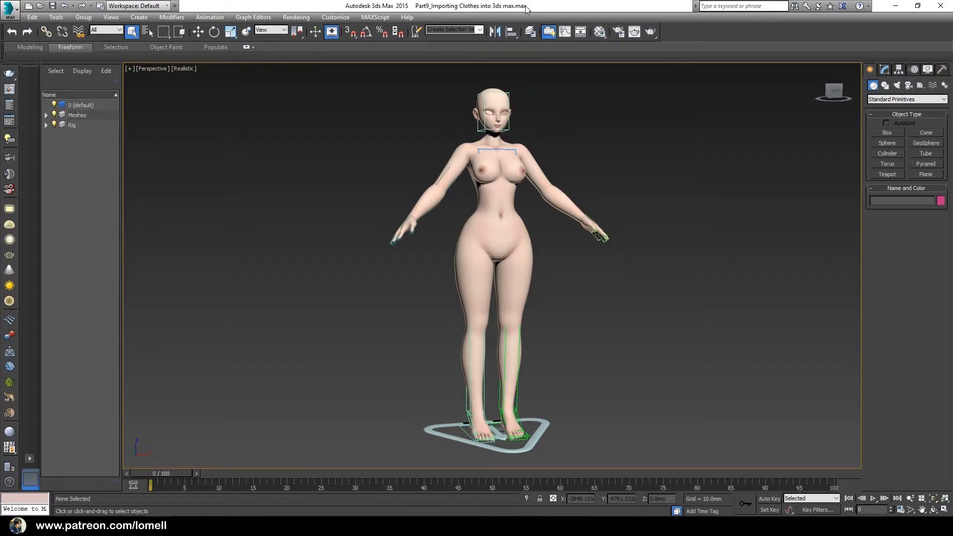
- Scrub to frame 40 and import ClotheFinishFromMV_DEMO.obj from the MD folder
left_click_drag(161, 473, 427, 475)
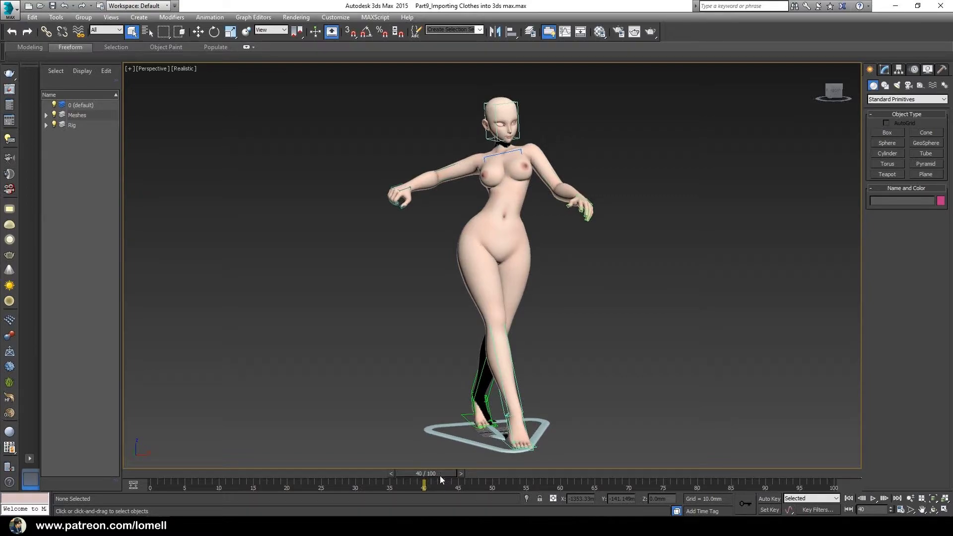
left_click(8, 9)
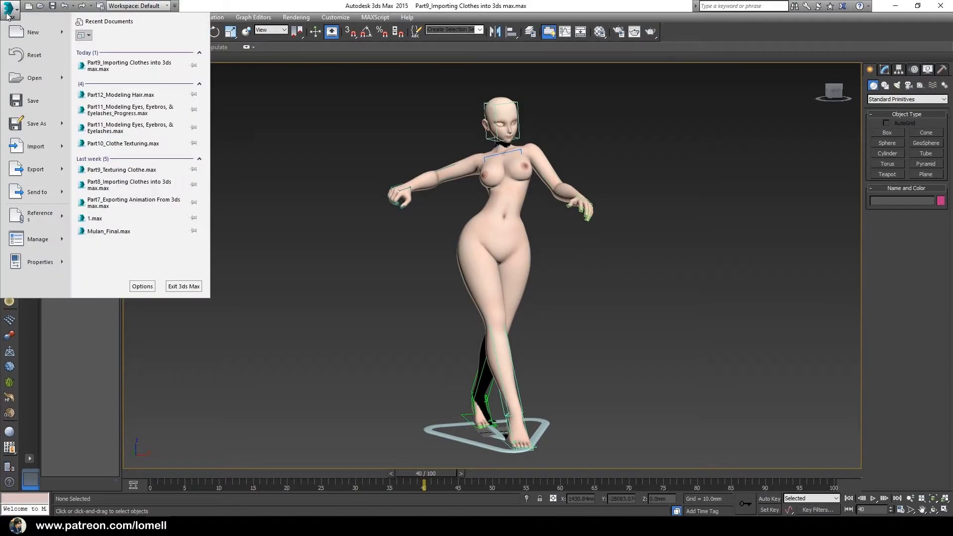
left_click(40, 154)
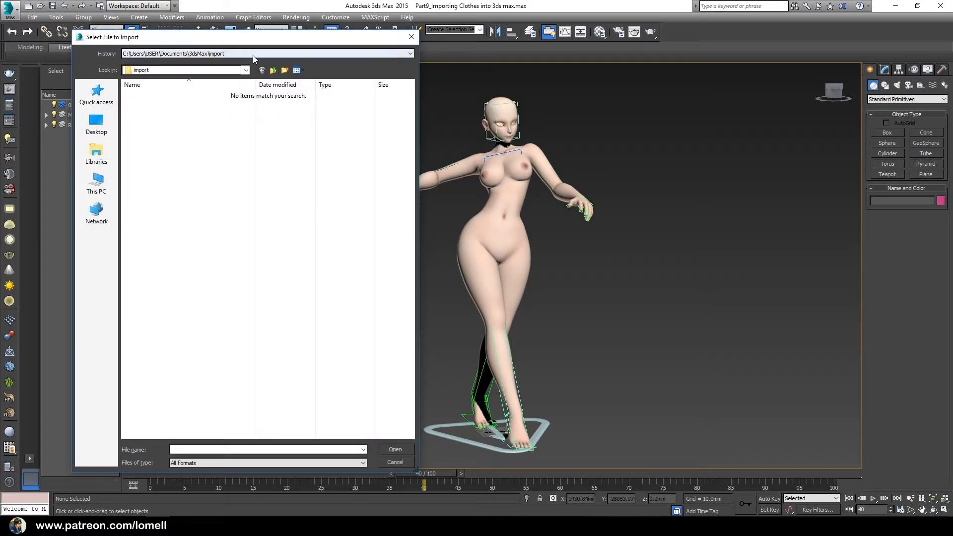
left_click(252, 55)
left_click(241, 68)
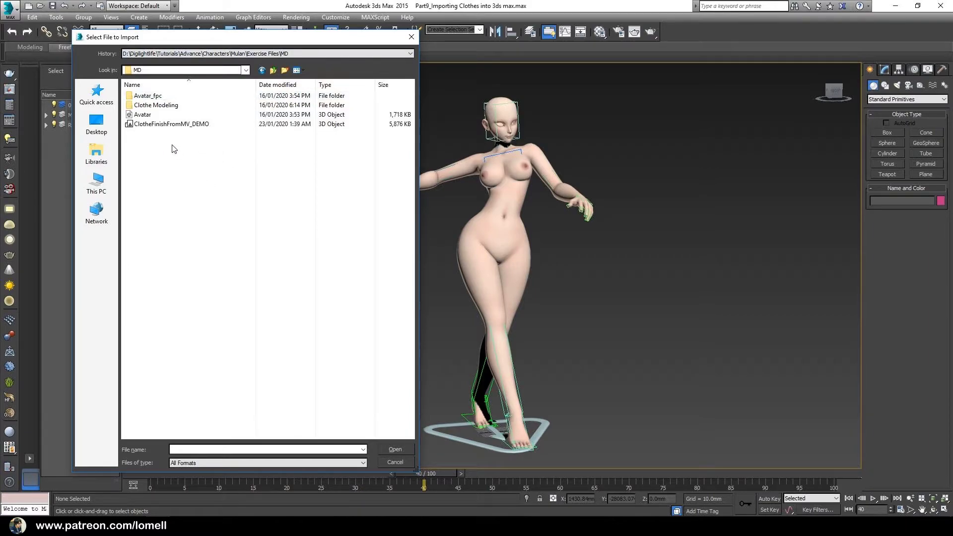
left_click(167, 125)
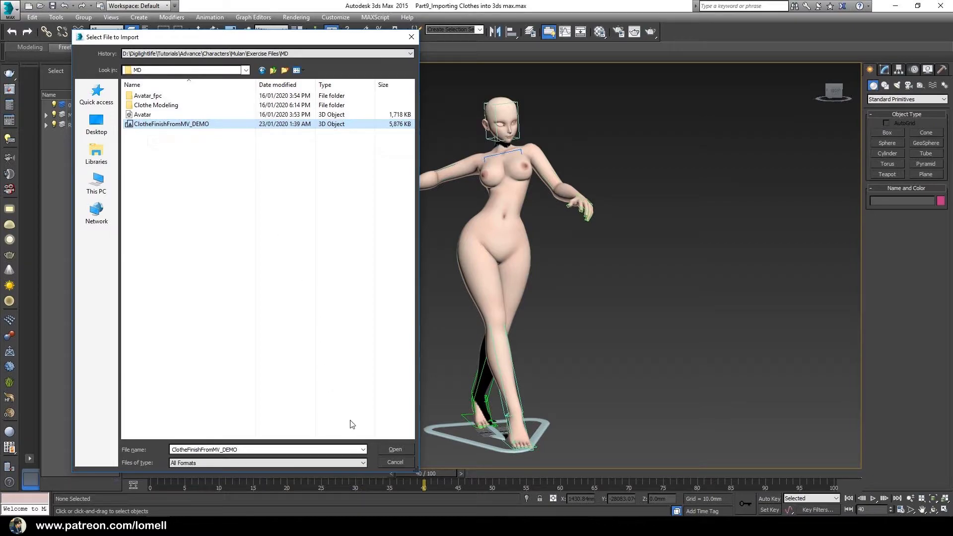
left_click(396, 449)
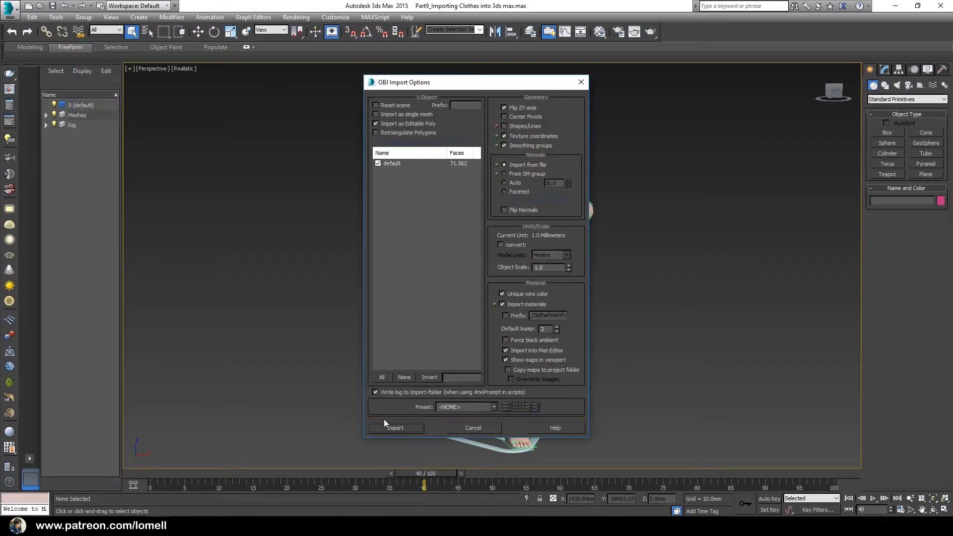
- Confirm the OBJ import so the robe appears draped on the character
left_click(409, 428)
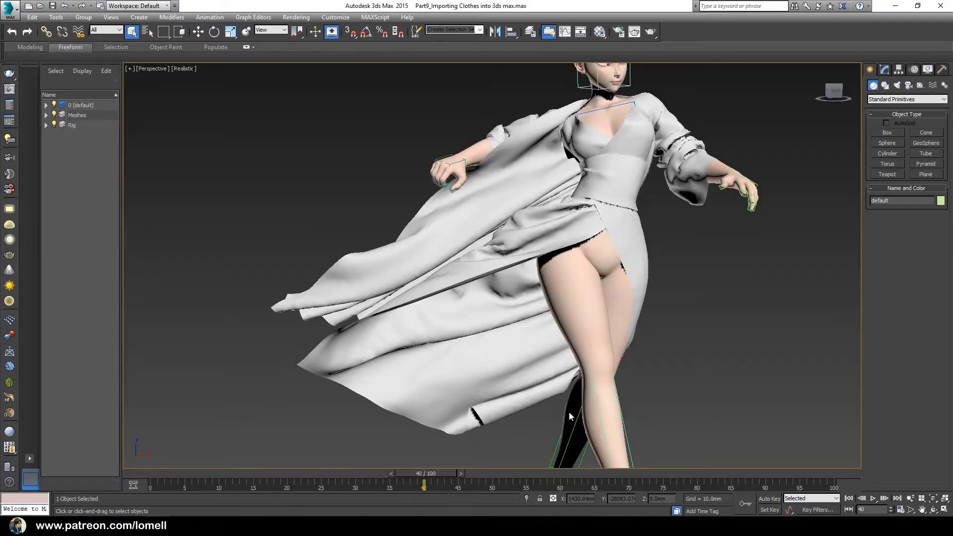
scroll(503, 322, "down", 5)
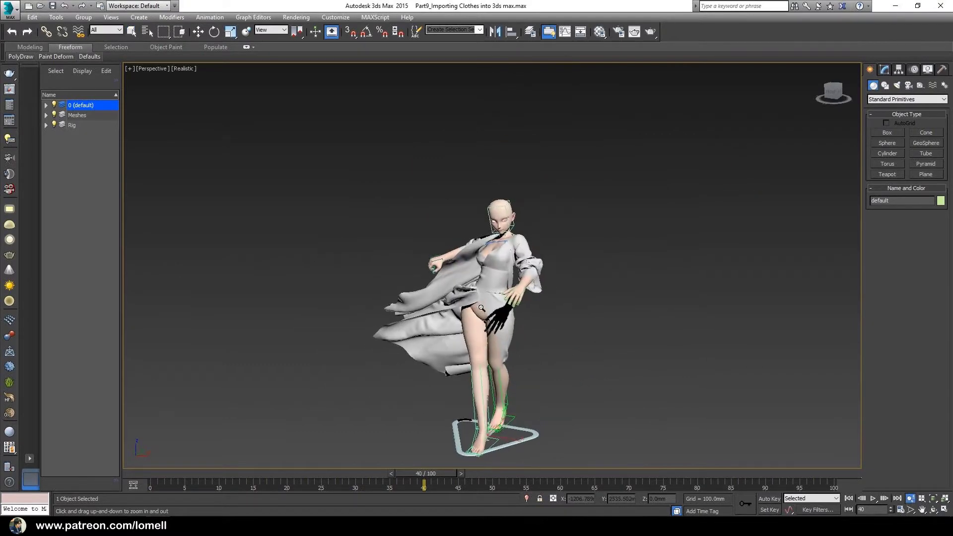
scroll(482, 309, "up", 3)
scroll(482, 309, "down", 3)
middle_click_drag(481, 309, 521, 276, "alt")
scroll(420, 293, "up", 2)
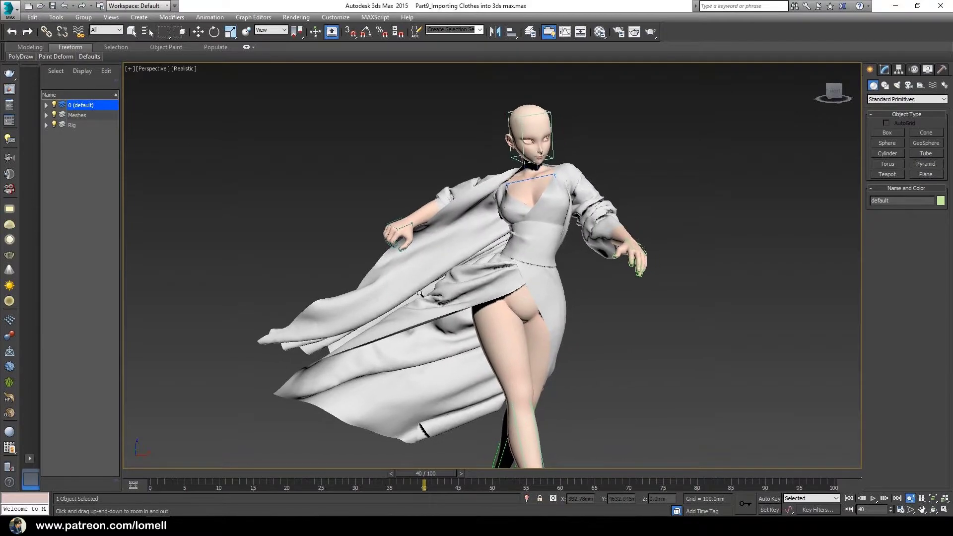
- Turn on Edged Faces with F4 and bring up the robe's modifier stack
key("F4")
key("space")
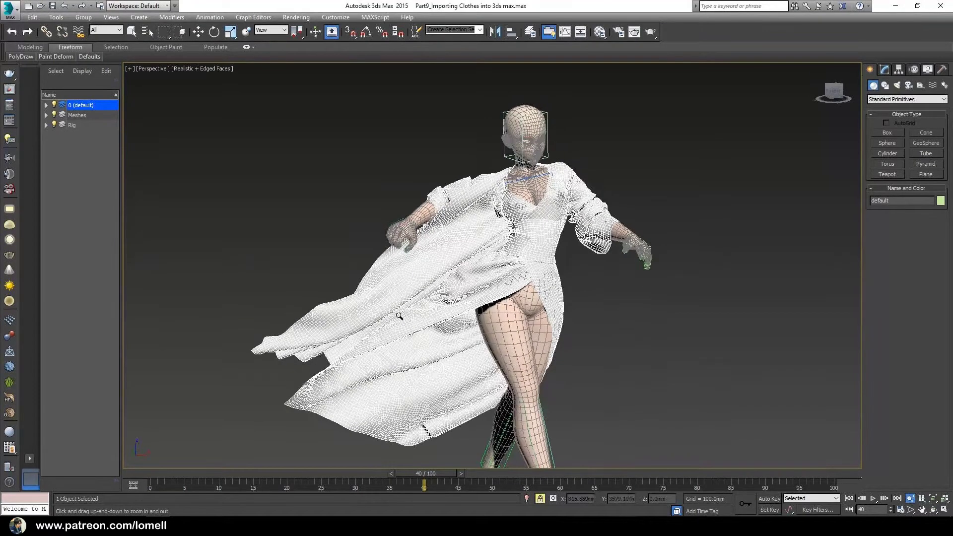
middle_click_drag(375, 307, 443, 293, "alt")
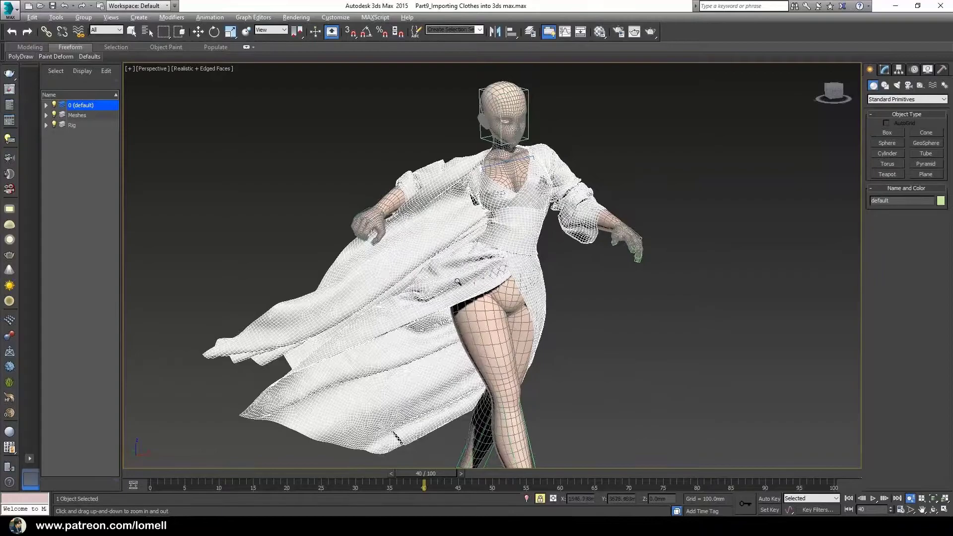
scroll(501, 296, "up", 4)
scroll(502, 296, "down", 1)
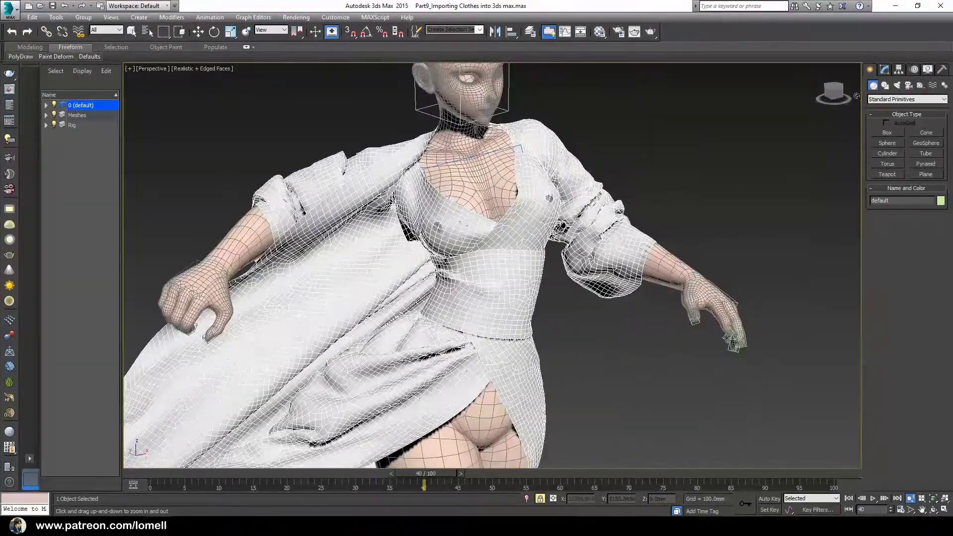
left_click(884, 70)
scroll(471, 298, "down", 3)
- Add an Unwrap UVW modifier above the robe's Editable Poly
middle_click_drag(471, 298, 470, 308, "alt")
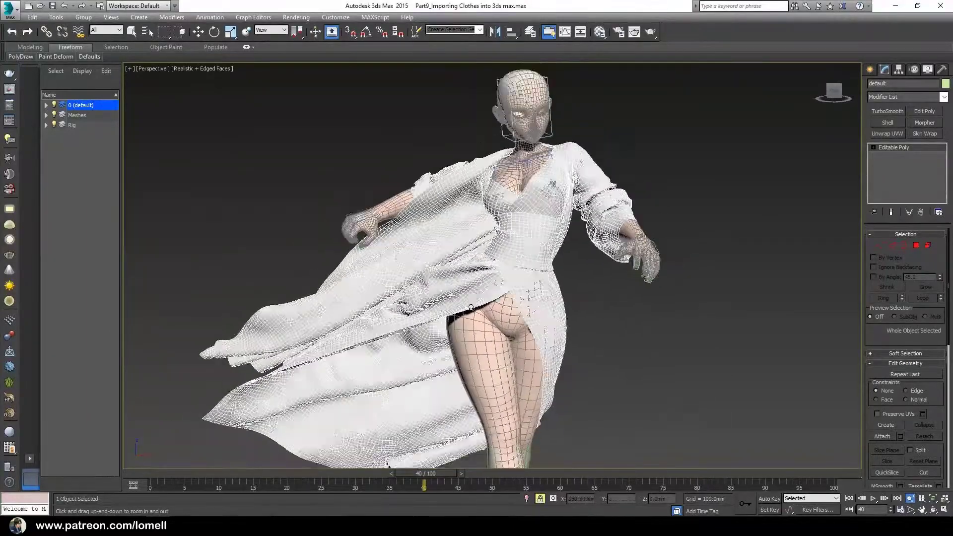
scroll(455, 324, "down", 2)
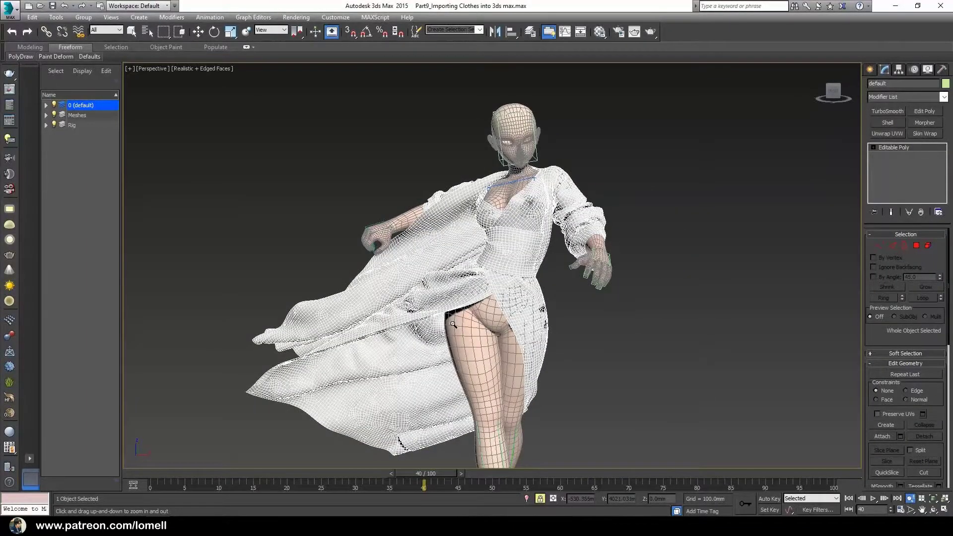
middle_click_drag(376, 280, 386, 360, "alt")
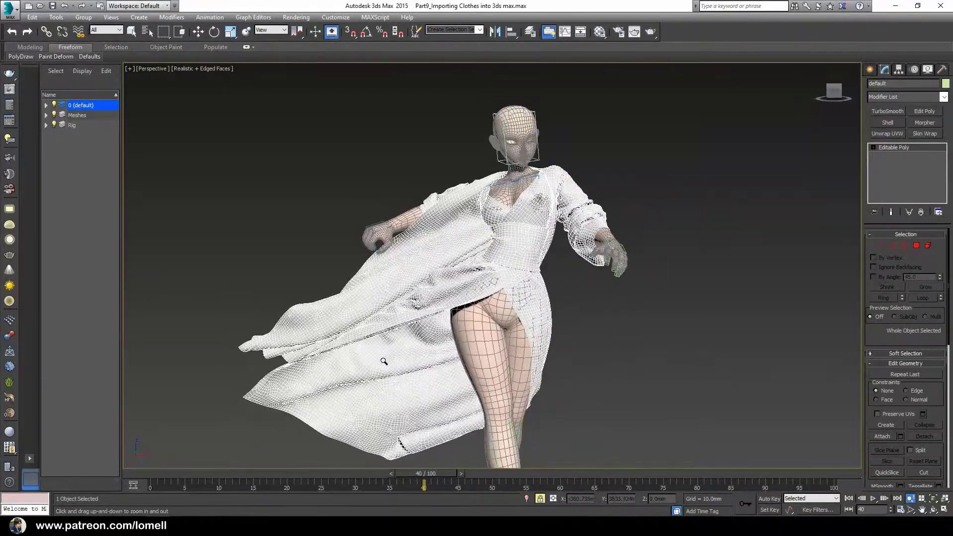
left_click(885, 135)
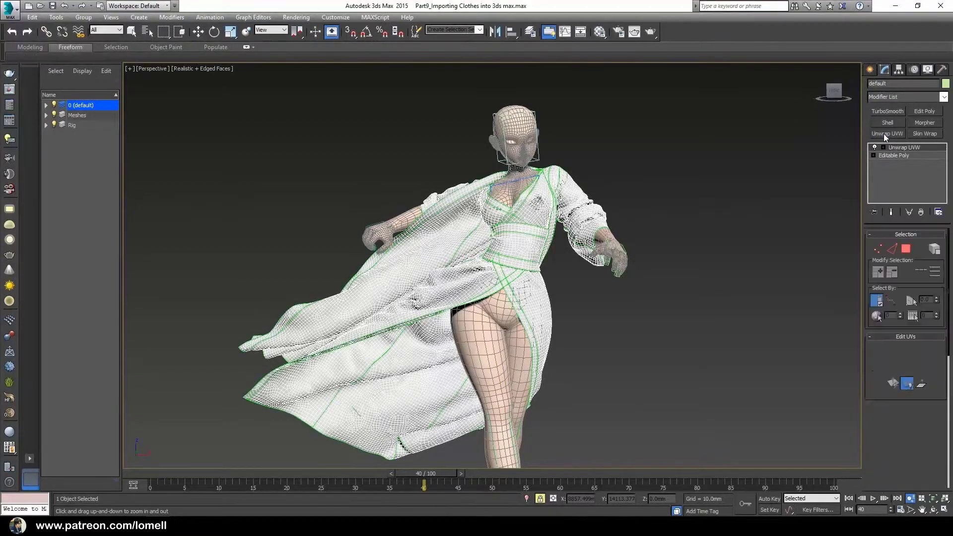
- Open the UV Editor for the robe's Unwrap UVW modifier
left_click(890, 94)
left_click(905, 100)
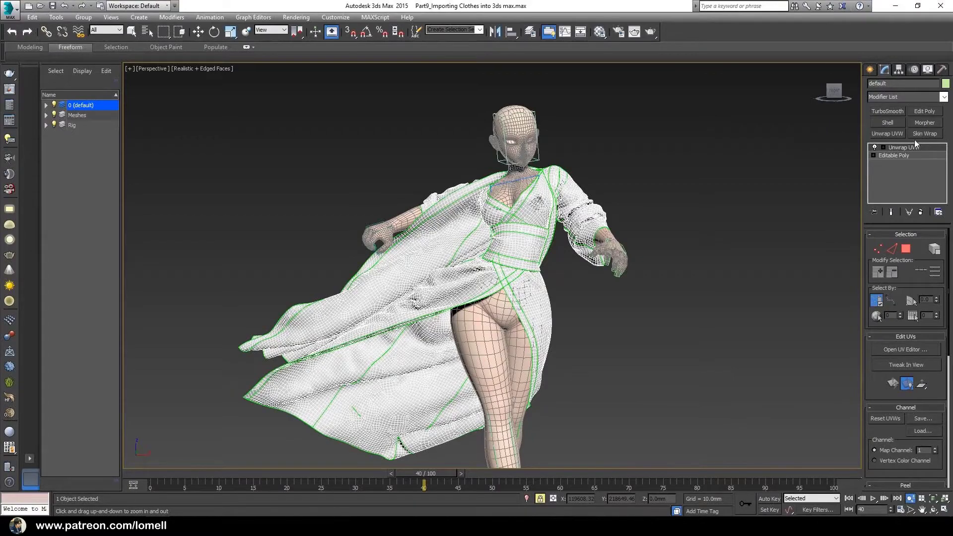
left_click(900, 350)
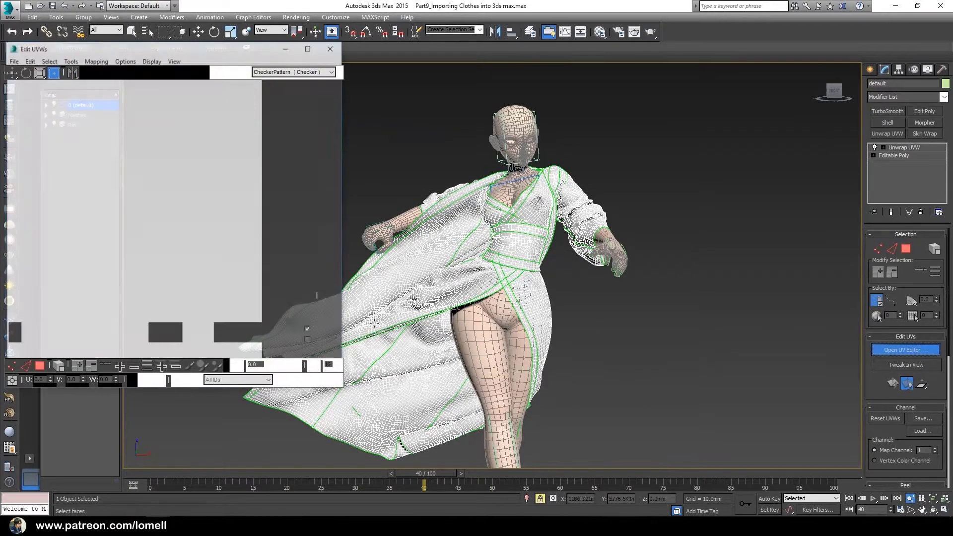
scroll(122, 275, "down", 5)
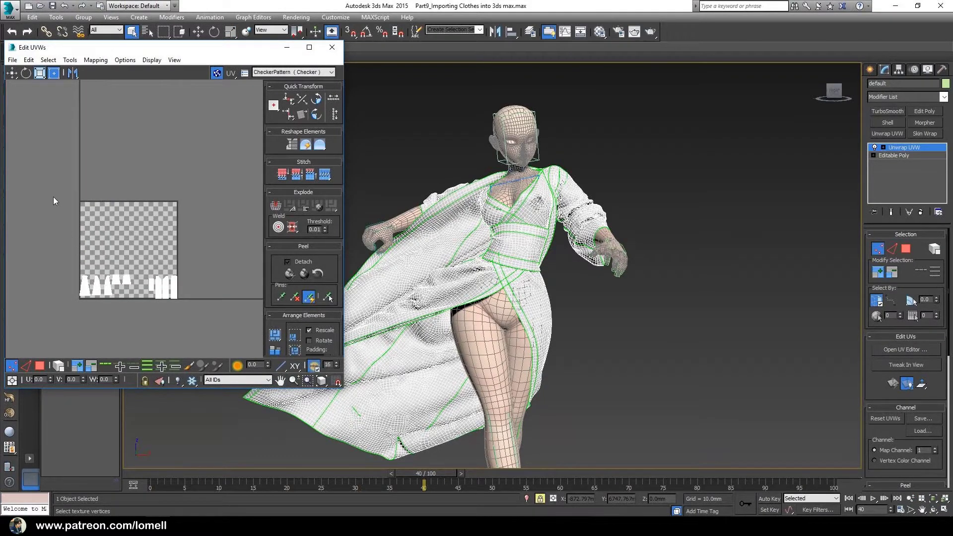
- Select all UV polygons and Pack Normalize them to fill the UV square
left_click_drag(119, 297, 191, 321)
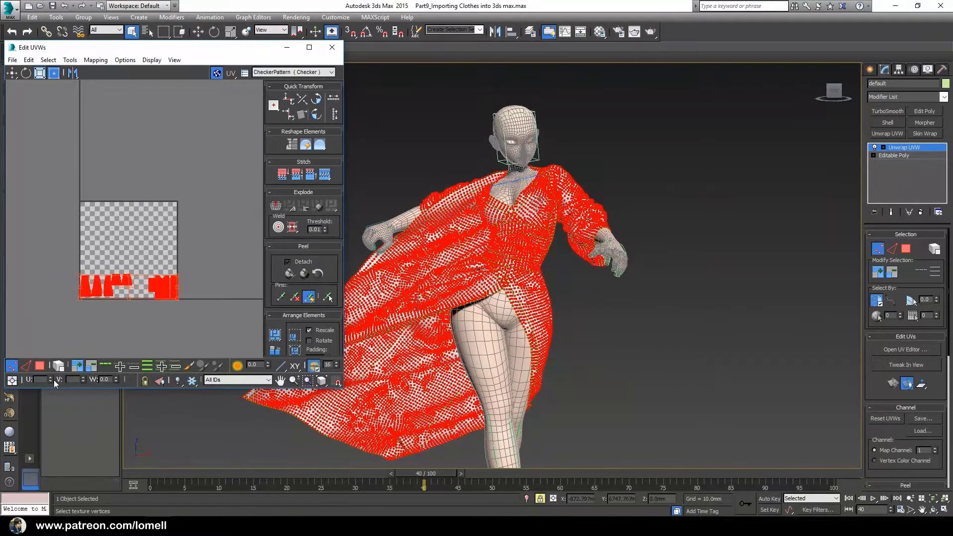
left_click(40, 366)
left_click_drag(26, 248, 196, 324)
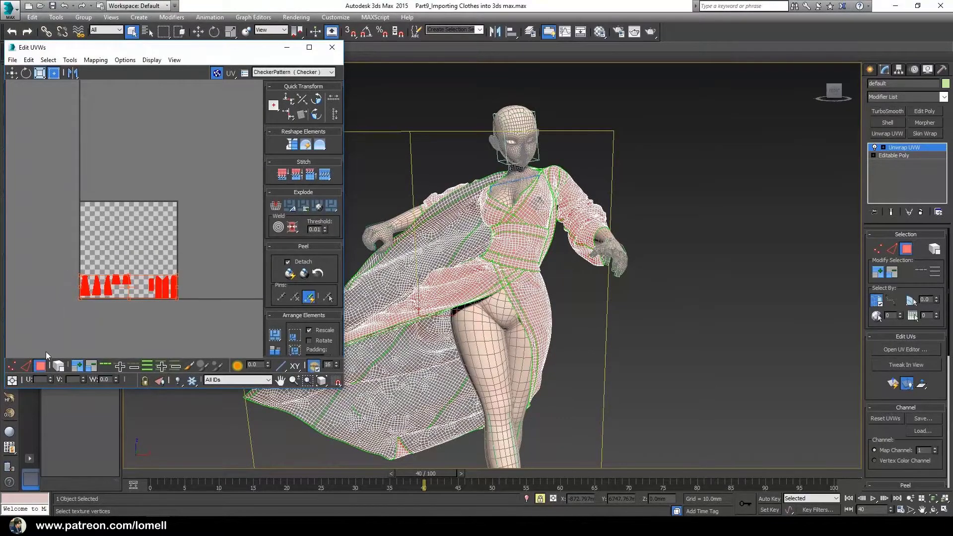
left_click(294, 352)
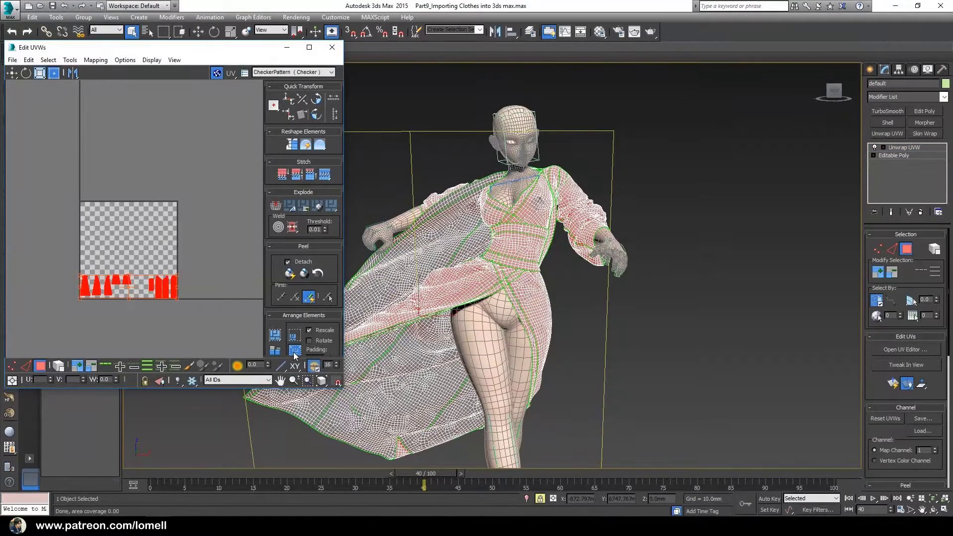
scroll(149, 285, "up", 2)
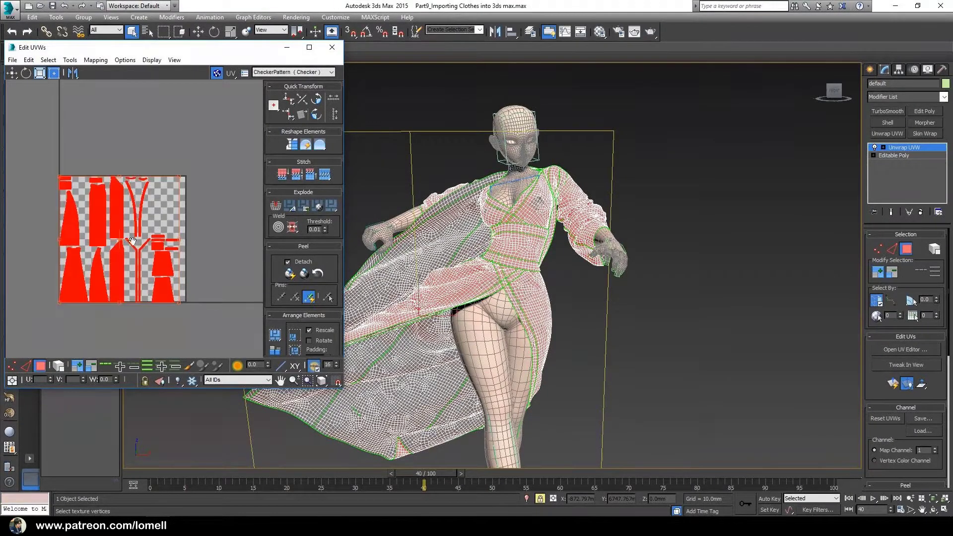
scroll(133, 242, "up", 2)
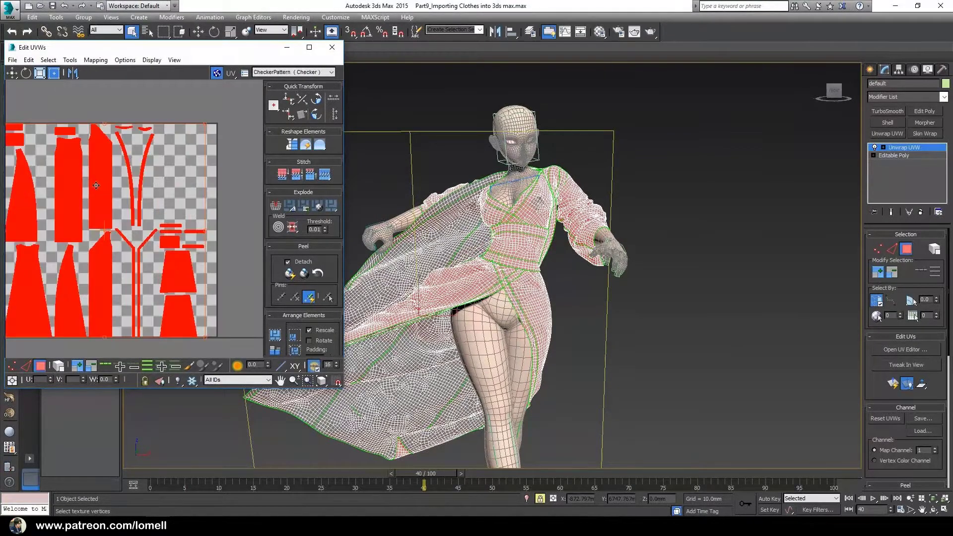
- Maximize the Edit UVWs window and clear the current UV selection
double_click(214, 49)
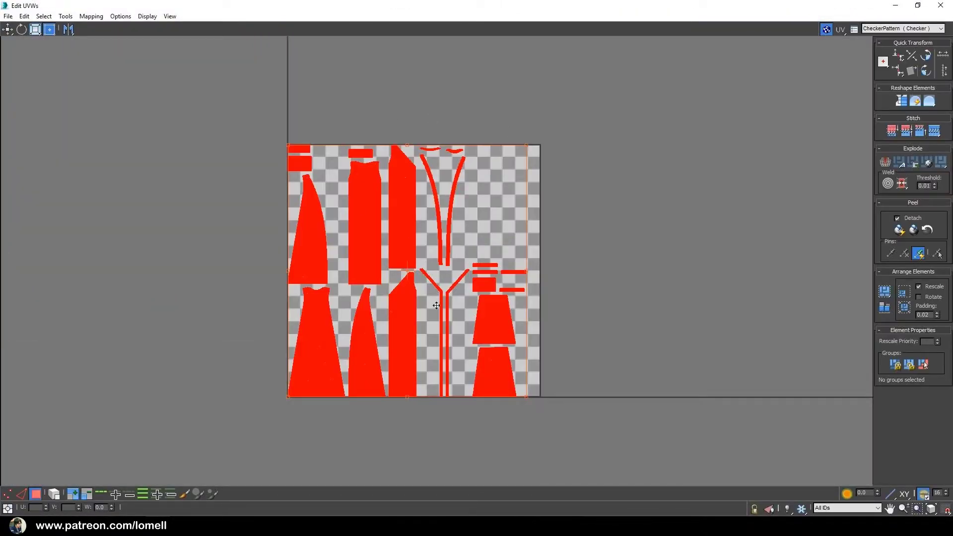
left_click(556, 308)
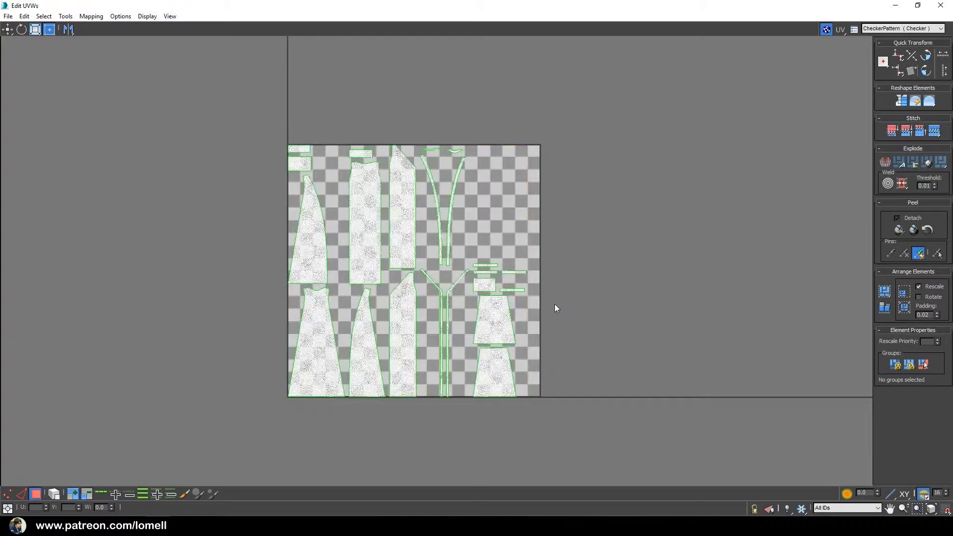
scroll(556, 308, "down", 1)
scroll(545, 310, "up", 1)
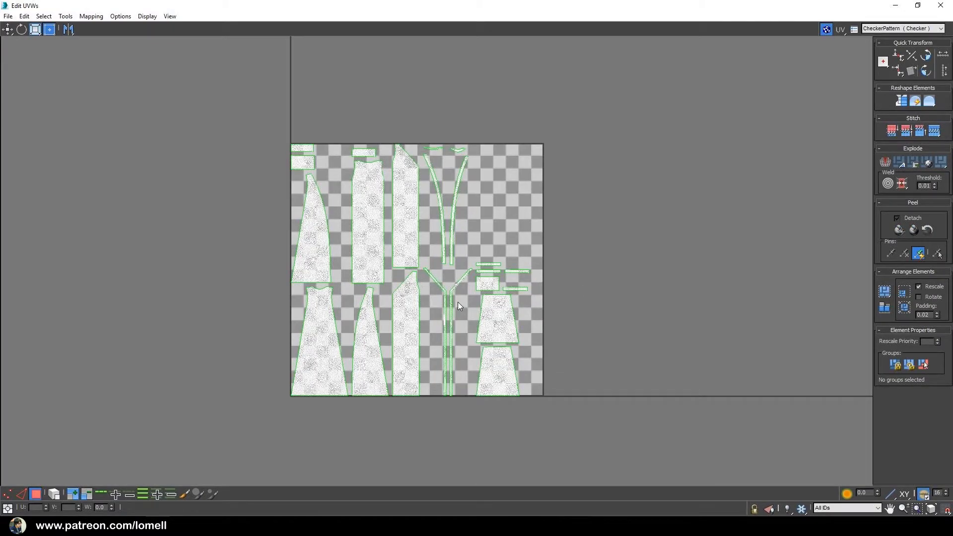
scroll(447, 304, "down", 1)
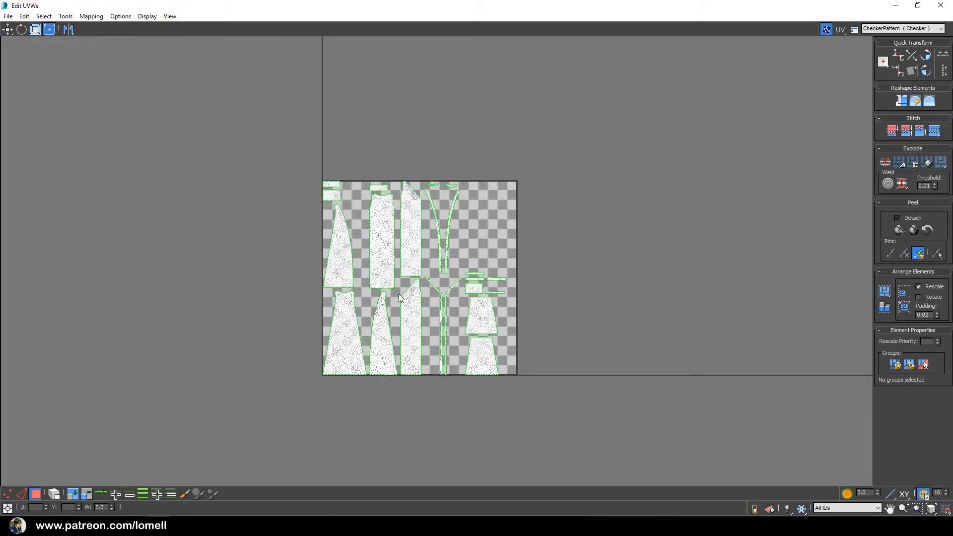
scroll(401, 297, "up", 2)
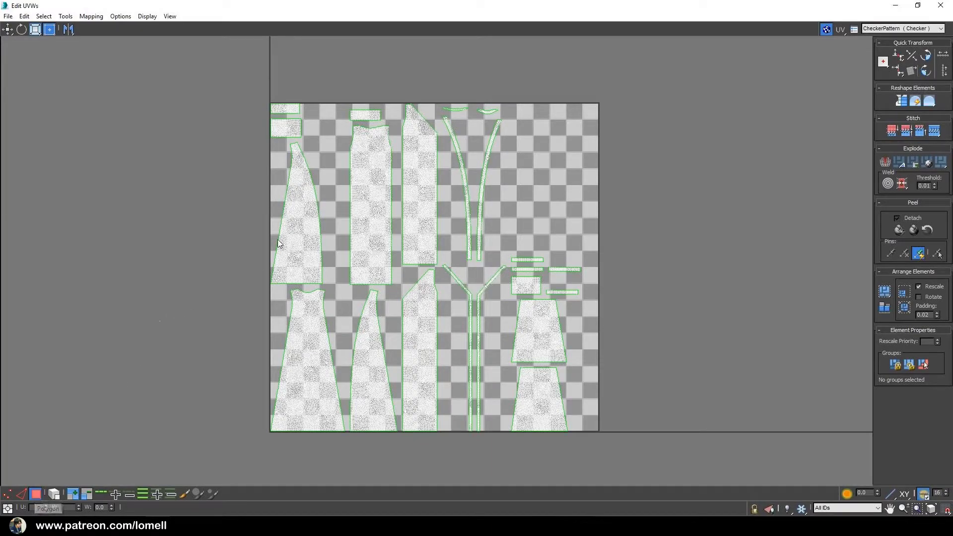
- Select the entire left UV piece with whole-element selection turned on
left_click(290, 225)
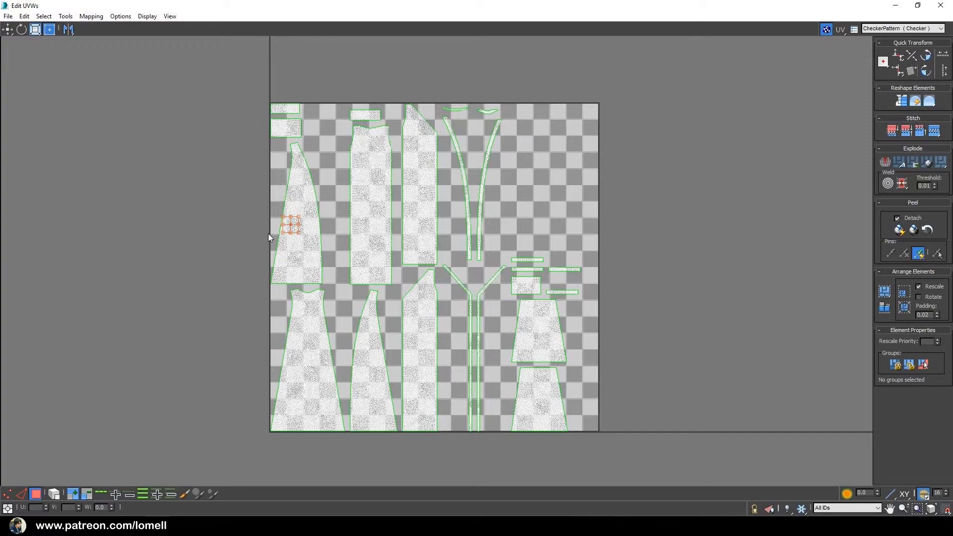
scroll(270, 237, "up", 1)
scroll(270, 238, "down", 1)
scroll(270, 239, "up", 2)
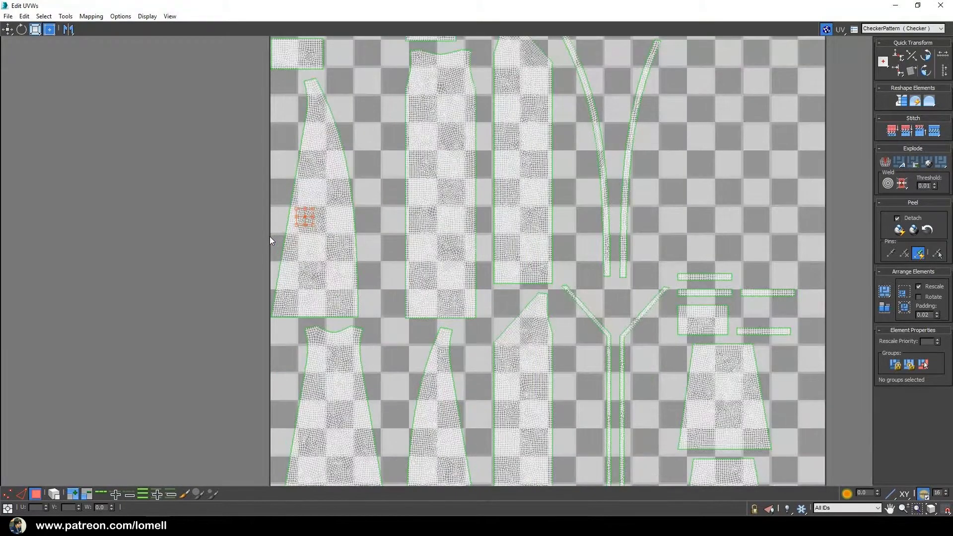
middle_click_drag(271, 240, 271, 250)
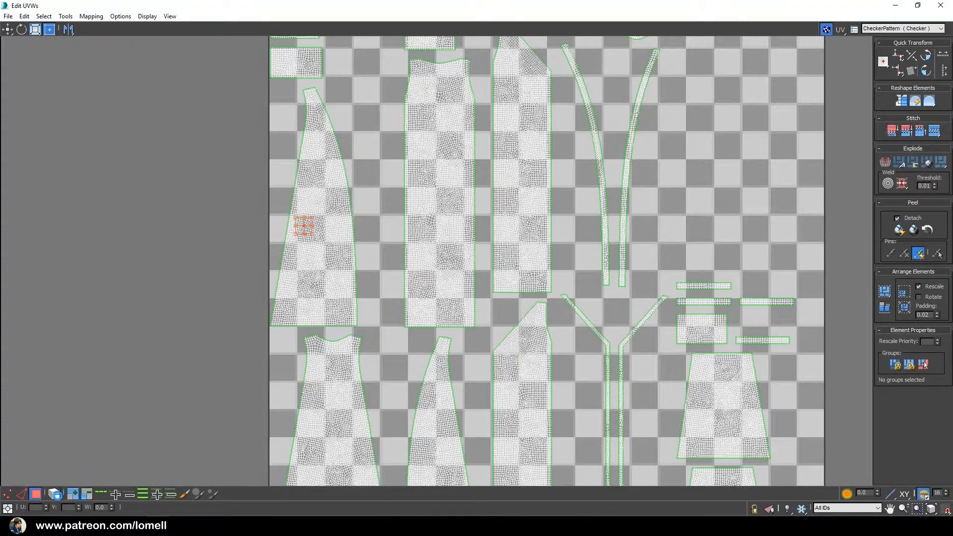
left_click(56, 497)
left_click(56, 497)
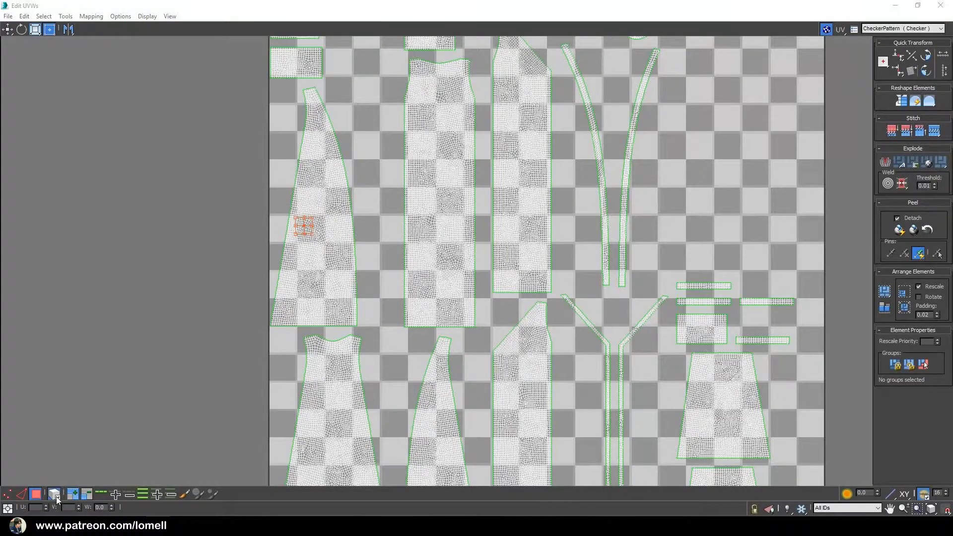
left_click_drag(261, 167, 309, 208)
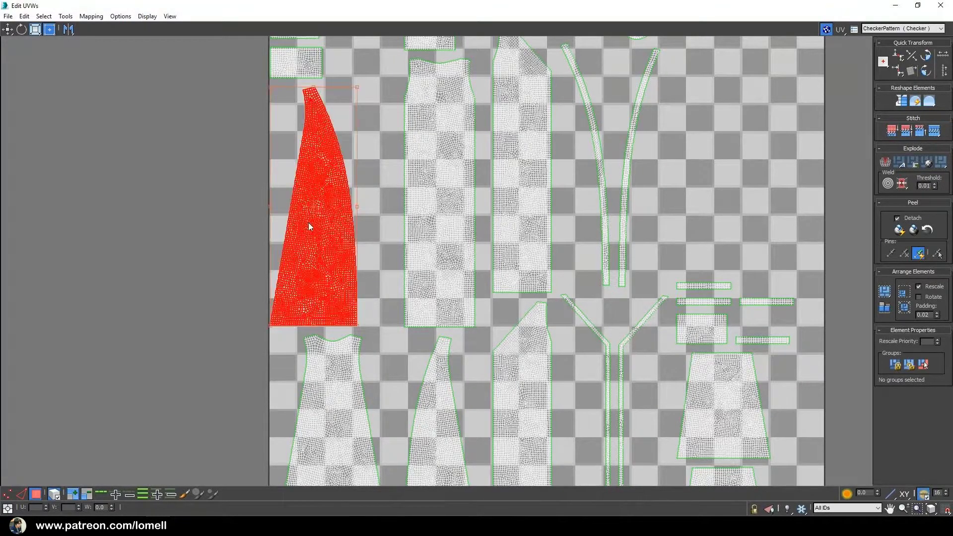
middle_click_drag(311, 225, 327, 317)
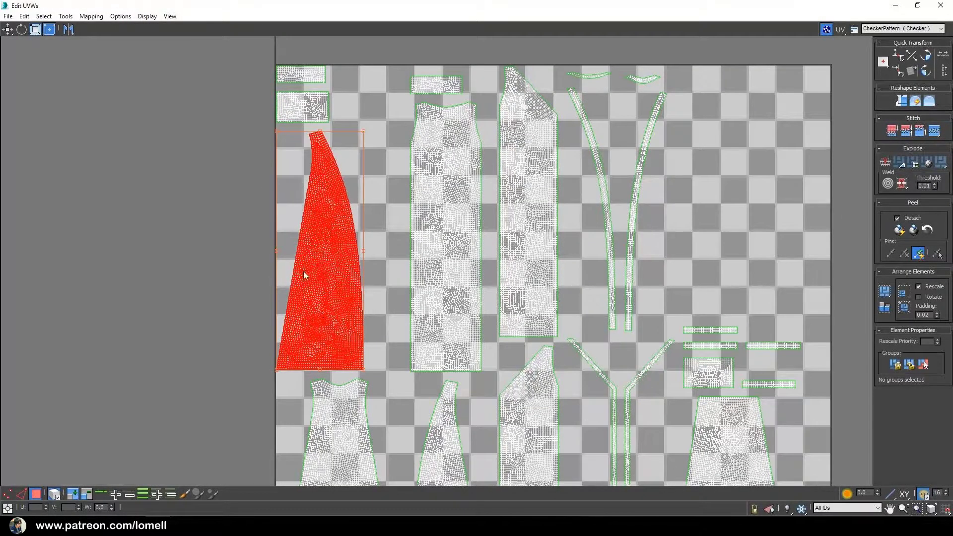
scroll(297, 313, "down", 2)
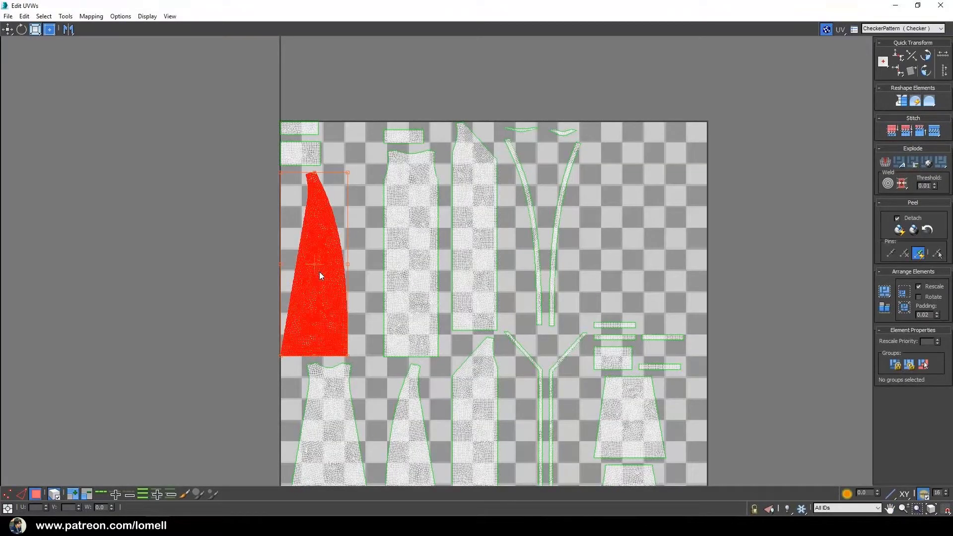
- Shrink the left UV piece slightly and nudge it a little to the right
left_click(39, 30)
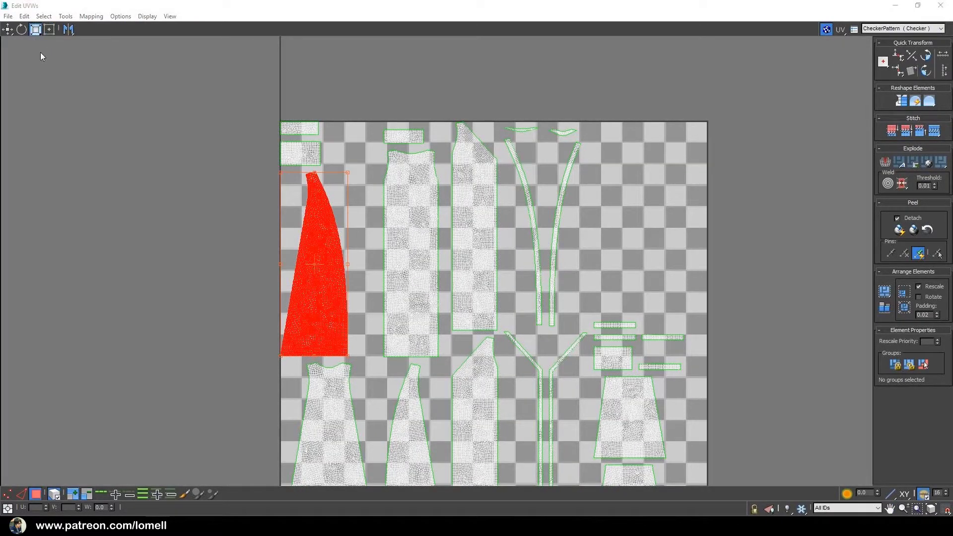
left_click_drag(323, 221, 324, 231)
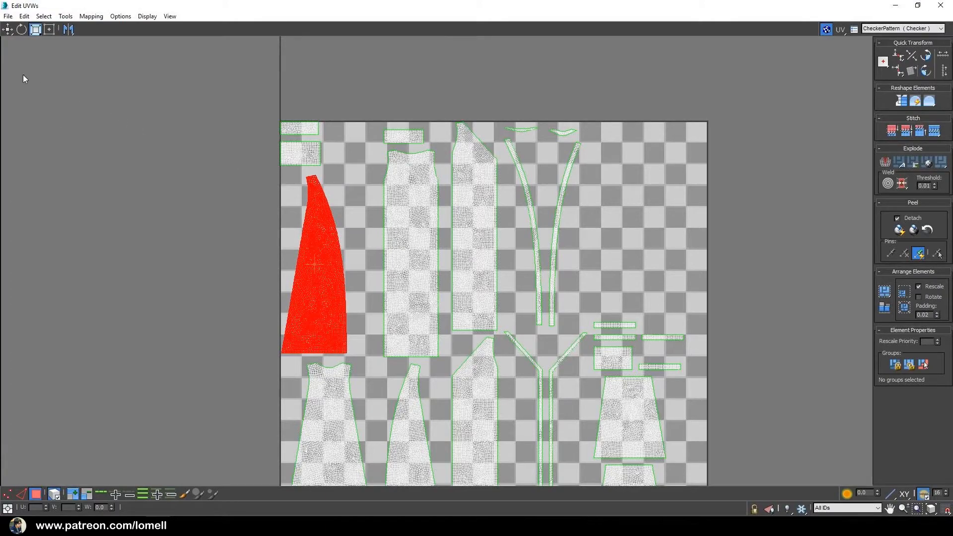
left_click(7, 30)
left_click_drag(318, 266, 323, 267)
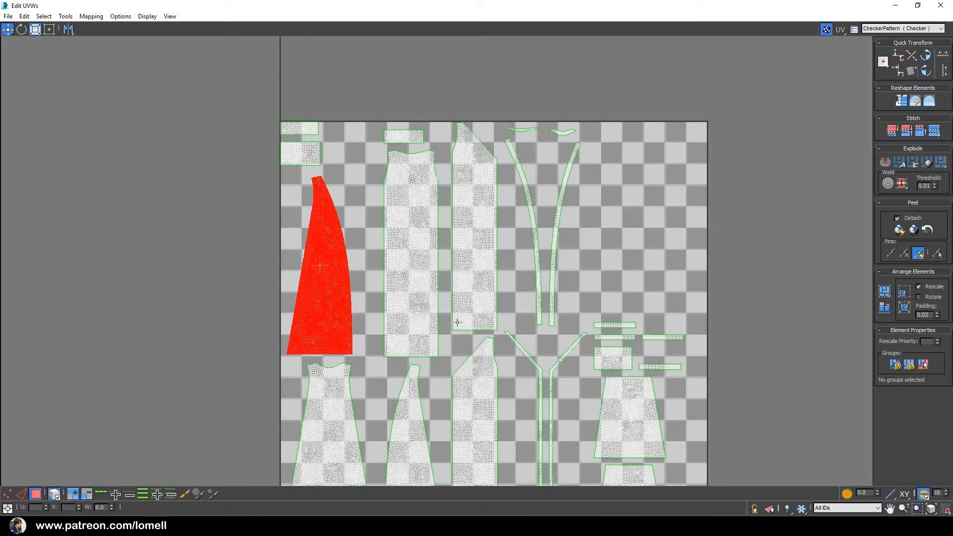
scroll(417, 264, "down", 4)
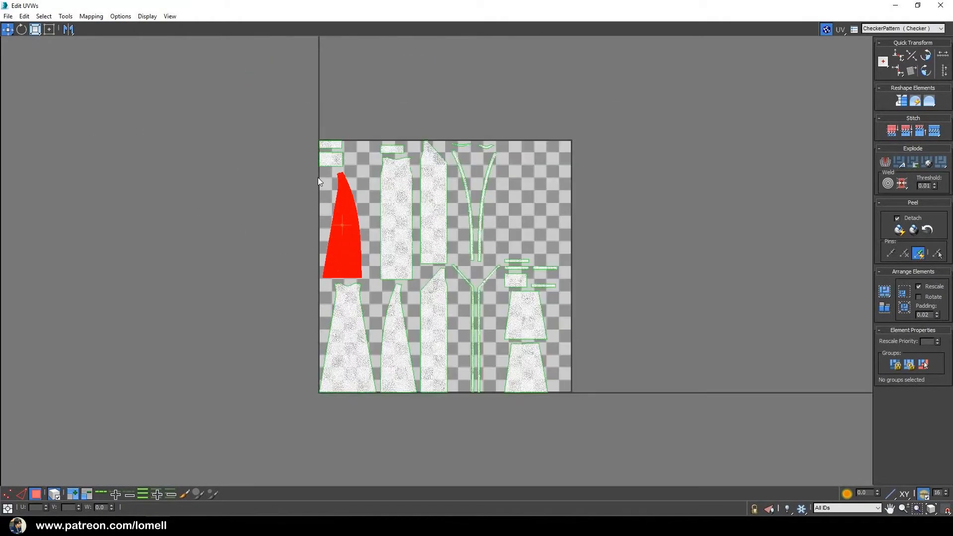
- Marquee-select every UV piece in the tile and activate the Freeform tool
left_click_drag(572, 326, 612, 432)
left_click_drag(458, 374, 457, 373)
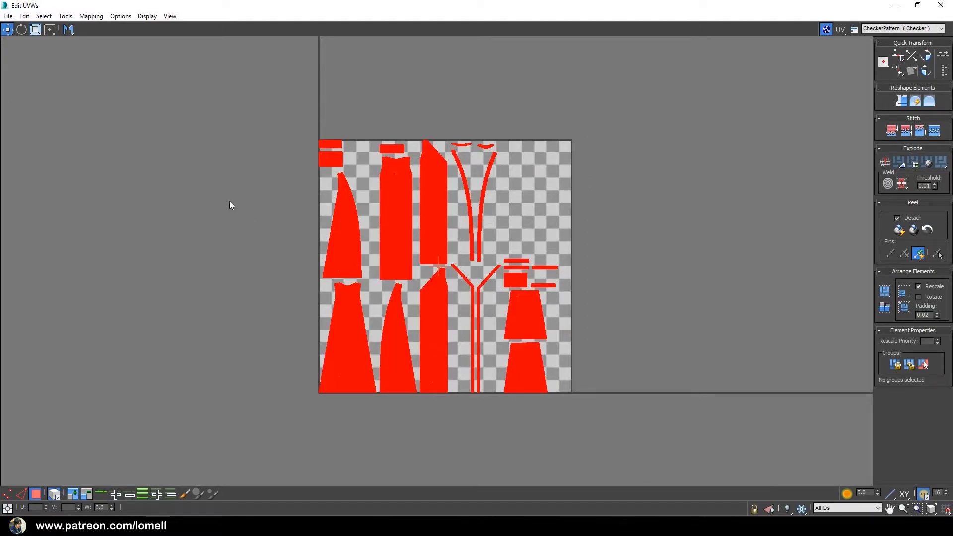
left_click(36, 31)
scroll(389, 276, "down", 2)
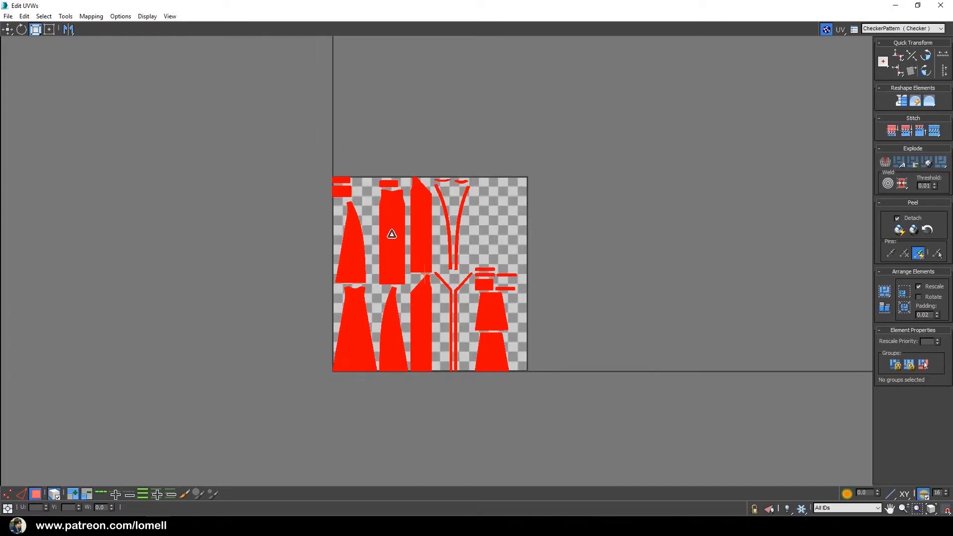
scroll(394, 238, "down", 1)
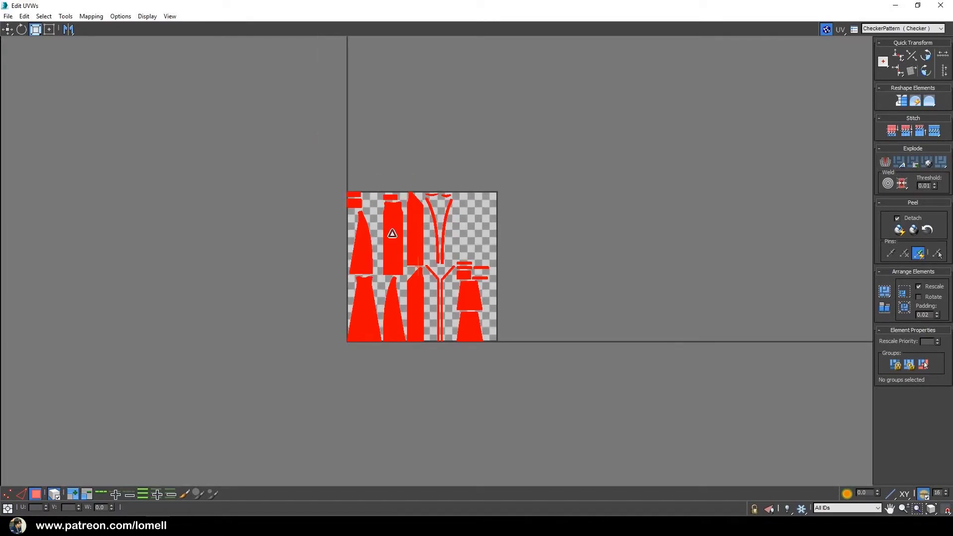
scroll(392, 233, "up", 1)
scroll(391, 232, "up", 1)
scroll(387, 228, "up", 1)
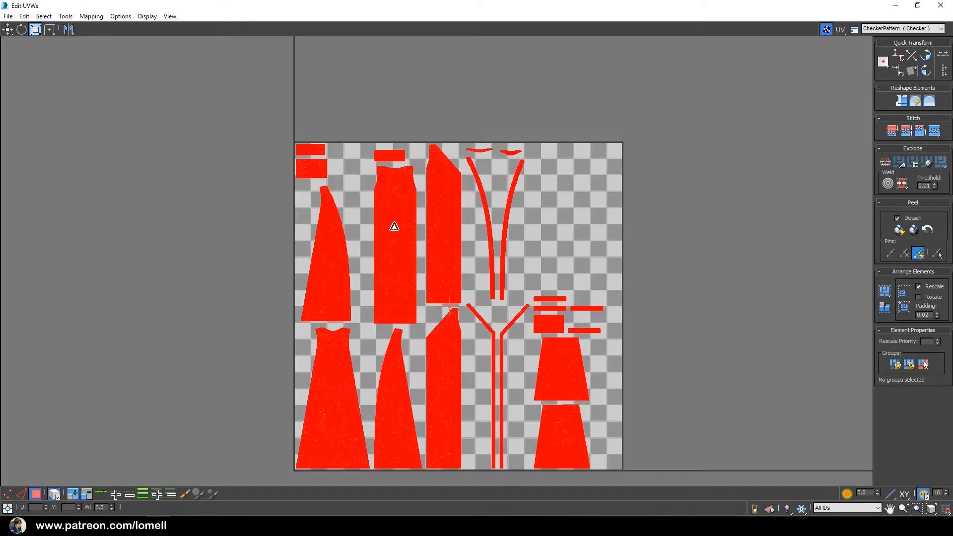
- Close the Edit UVWs window and orbit around the clothed character
left_click(942, 8)
scroll(506, 314, "up", 2)
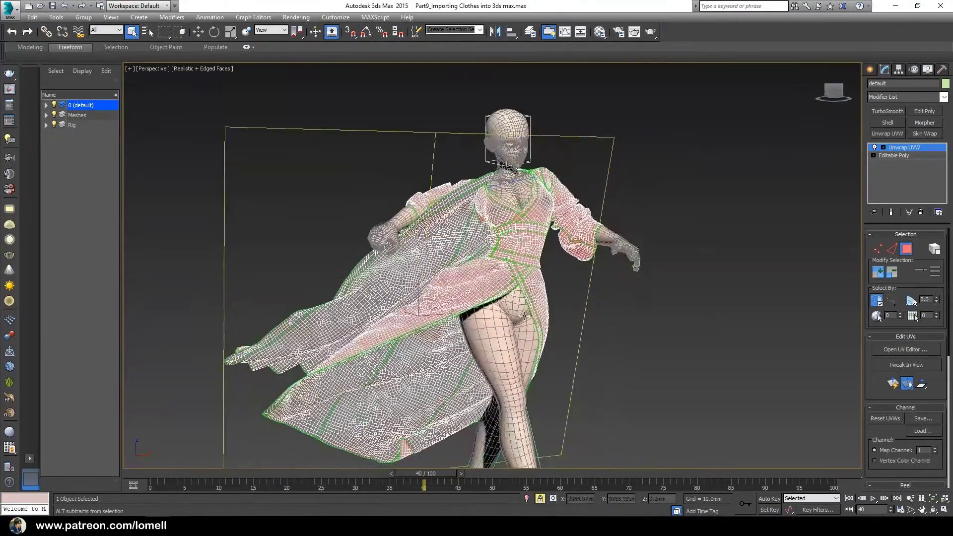
middle_click_drag(506, 314, 458, 310, "alt")
scroll(482, 303, "up", 2)
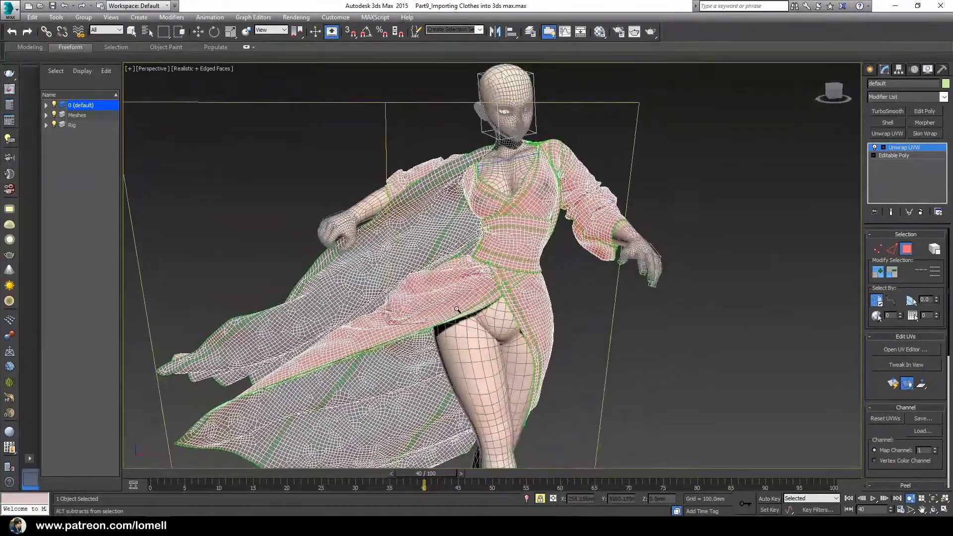
- Exit face sub-object mode and collapse the Unwrap UVW stack to an Editable Poly
left_click(907, 148)
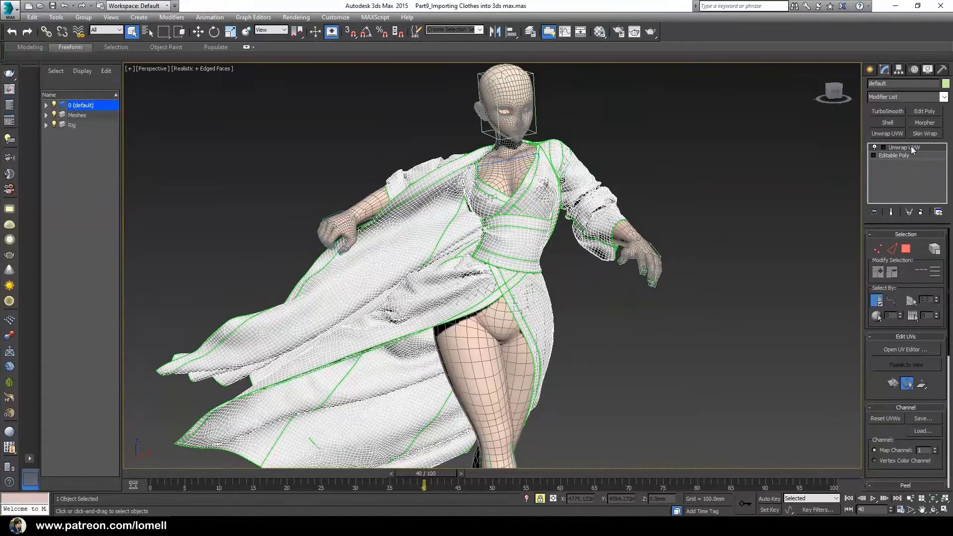
right_click(912, 147)
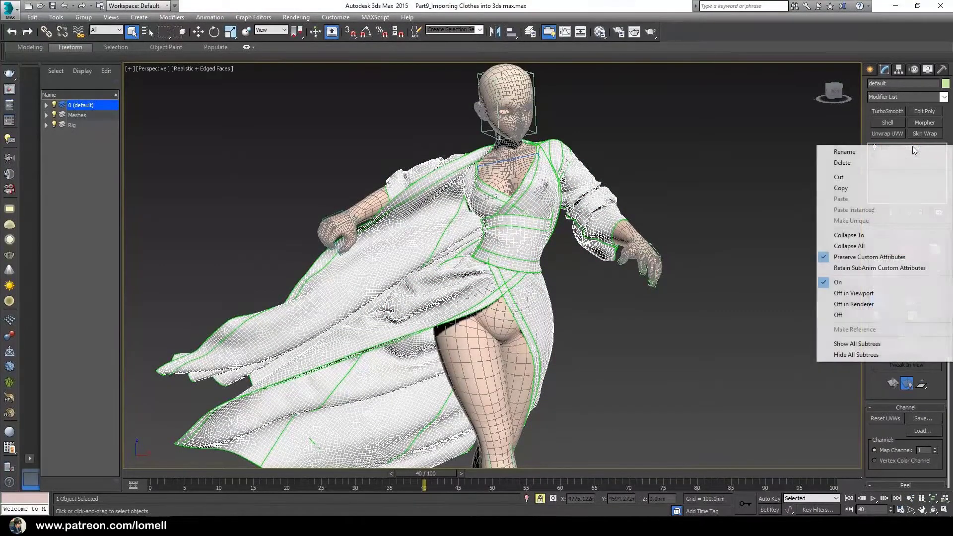
left_click(835, 235)
left_click(522, 303)
middle_click_drag(523, 303, 558, 324, "alt")
key("shift+z")
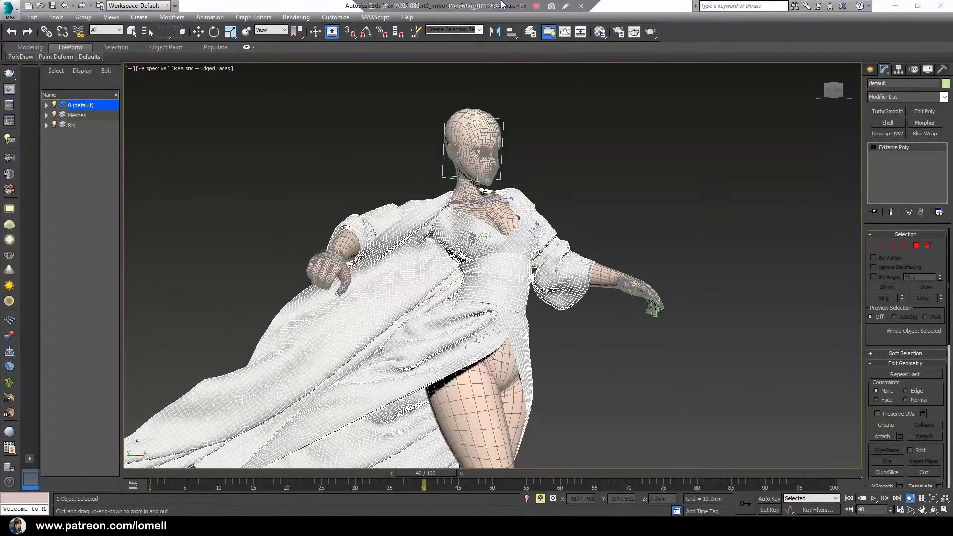
left_click_drag(414, 338, 394, 266)
middle_click_drag(394, 266, 417, 323)
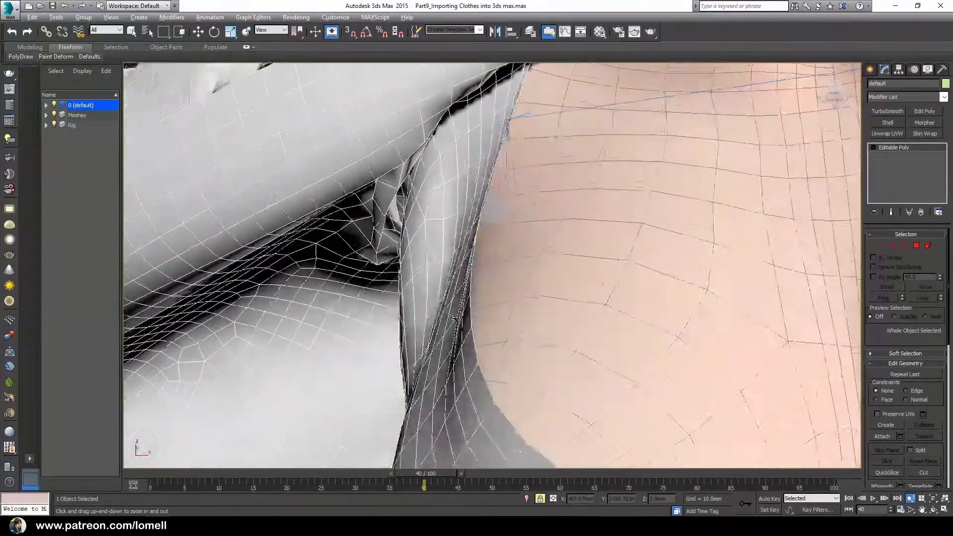
left_click_drag(417, 323, 419, 205)
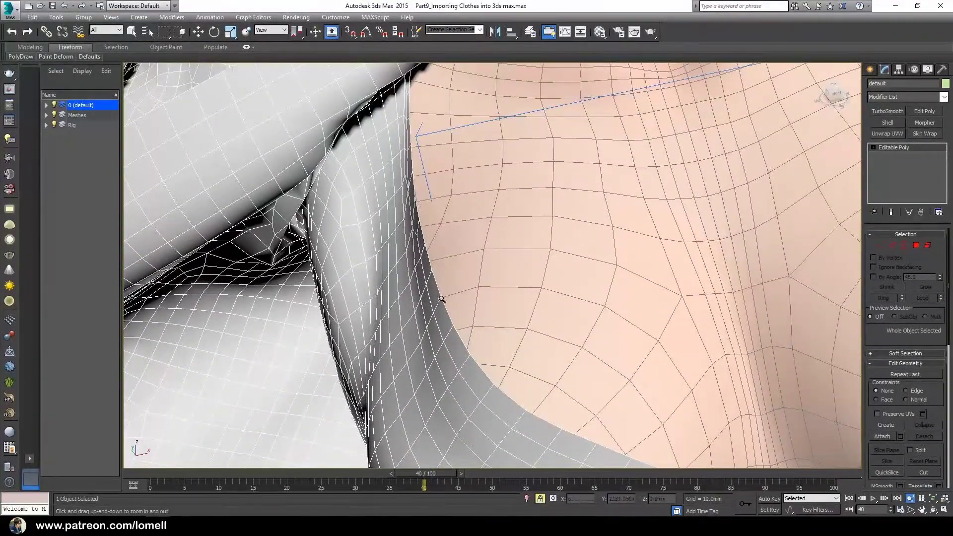
middle_click_drag(441, 299, 310, 334)
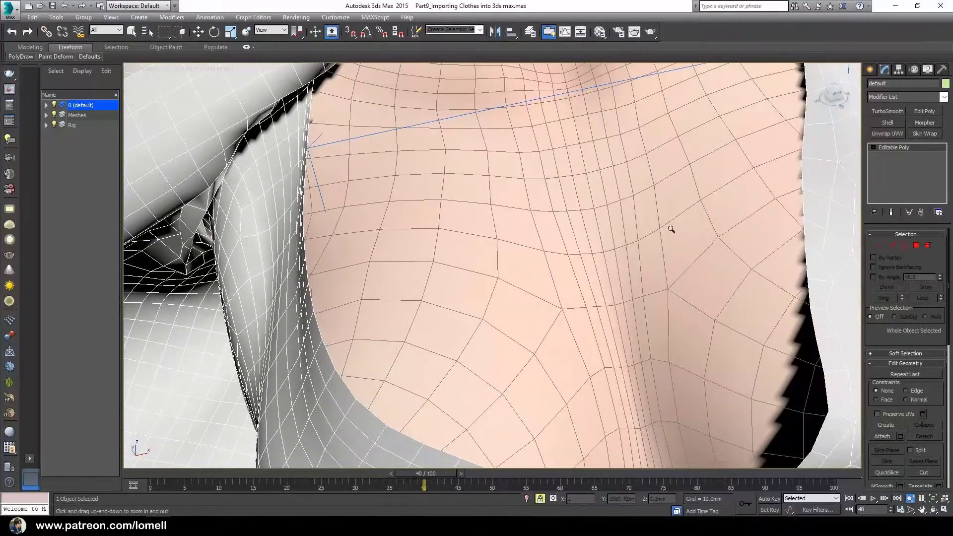
- Apply a Shell modifier to the robe, entering 2 for Outer Amount and 2 for Segments
left_click(888, 123)
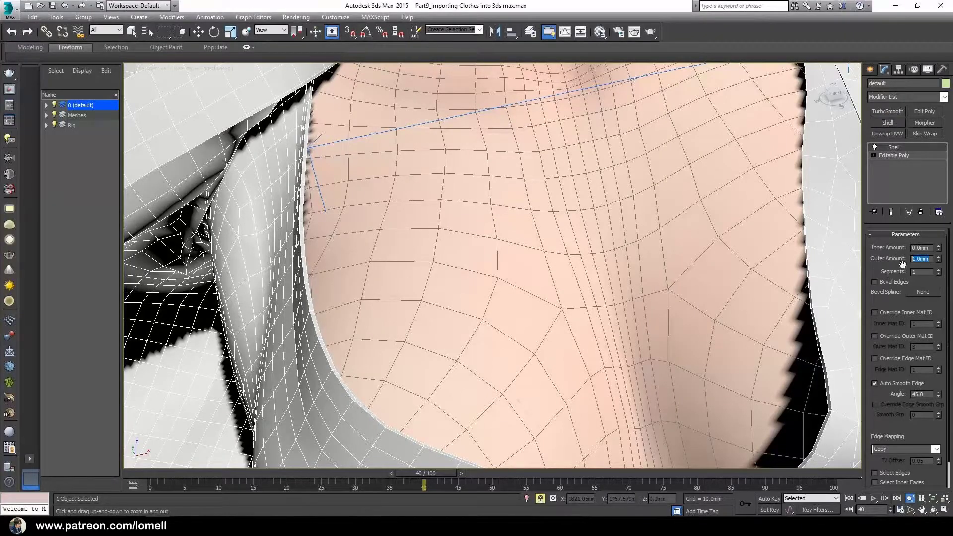
type("2")
key("Return")
middle_click_drag(359, 342, 340, 185)
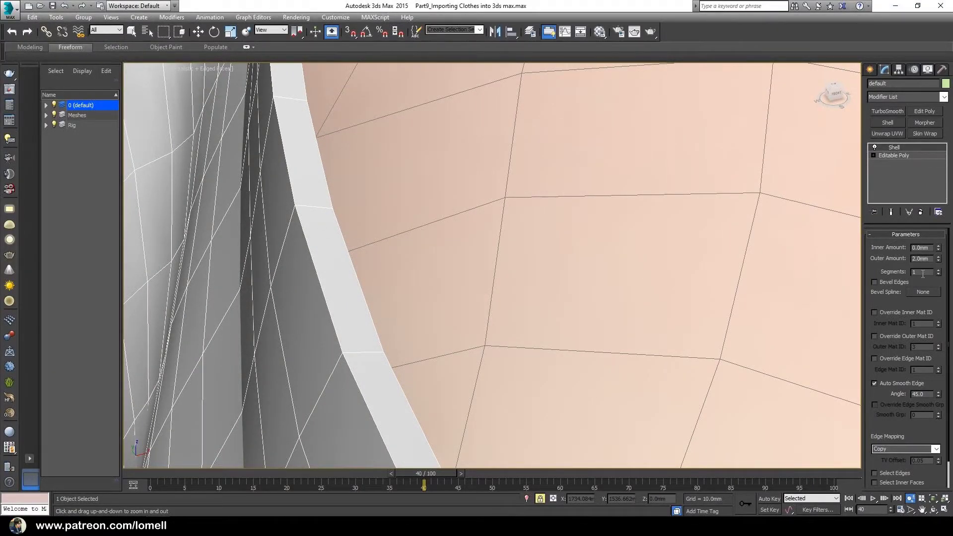
type("2")
key("Return")
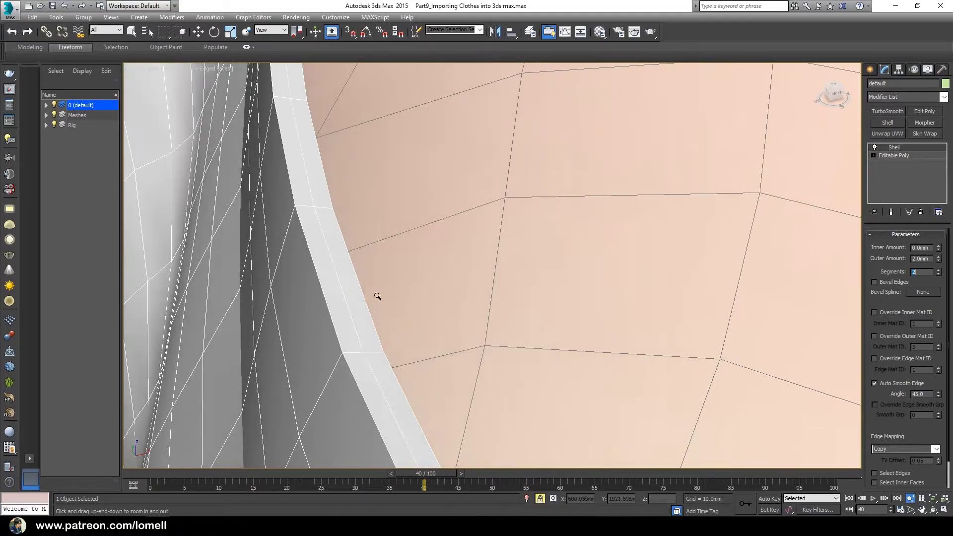
left_click_drag(391, 334, 522, 293)
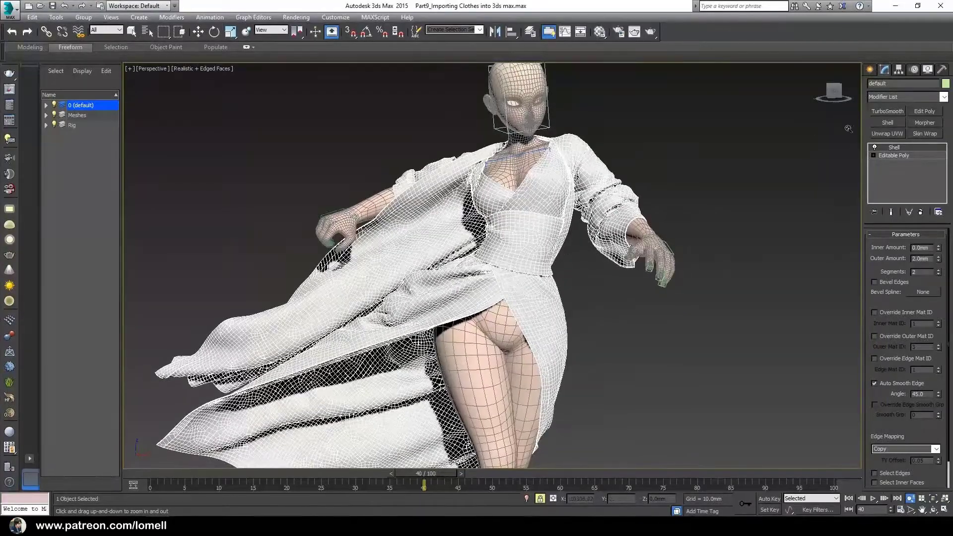
- Add TurboSmooth above the Shell, deselect the robe and hide the wireframe edges
left_click(888, 111)
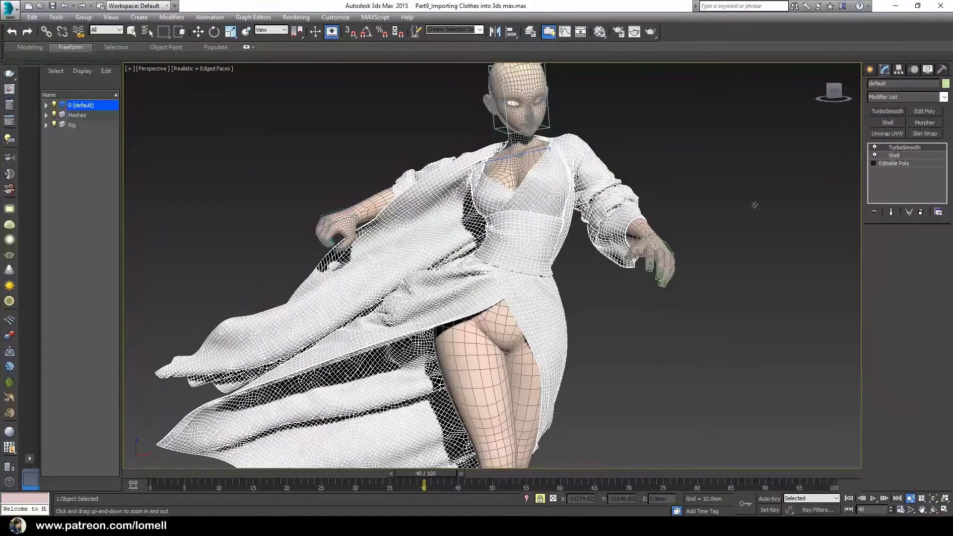
left_click_drag(512, 357, 537, 305)
key("q")
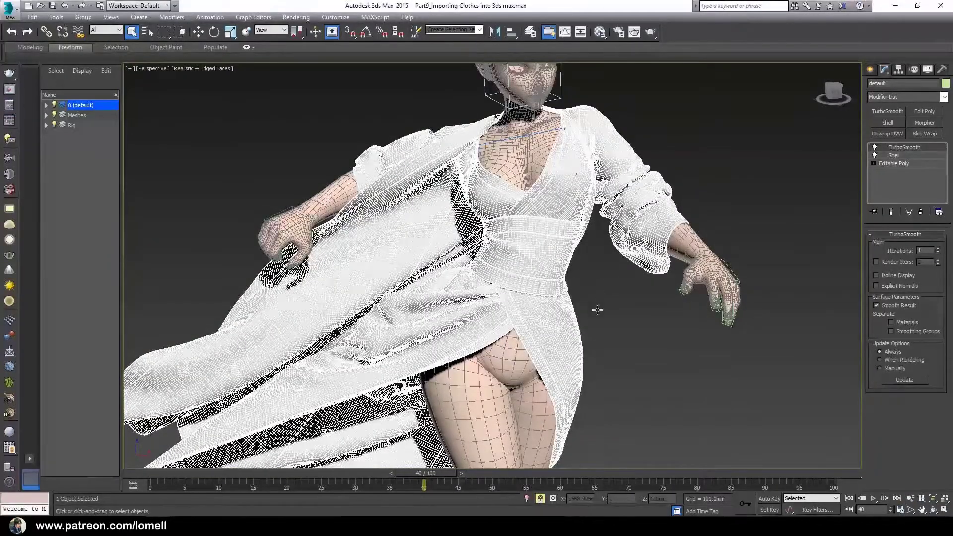
scroll(597, 310, "down", 6)
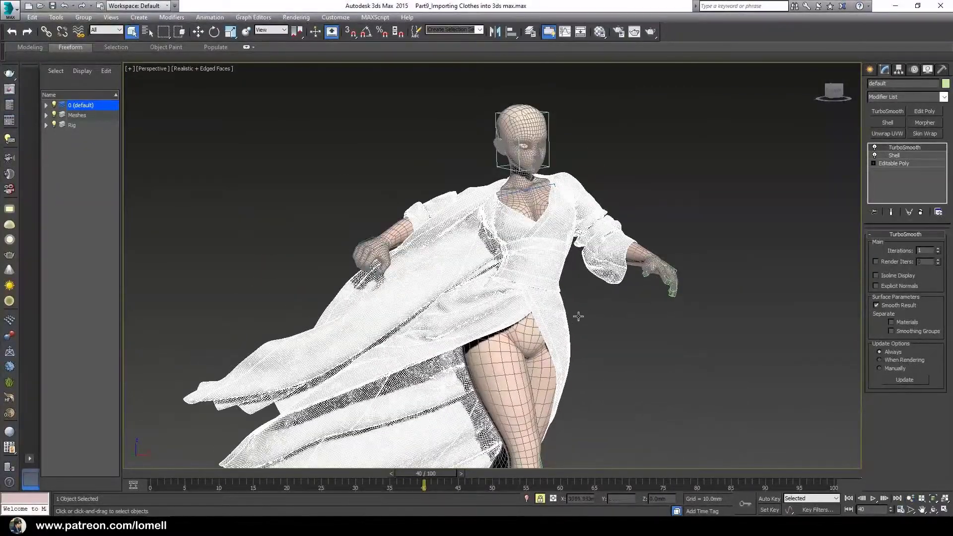
left_click(598, 399)
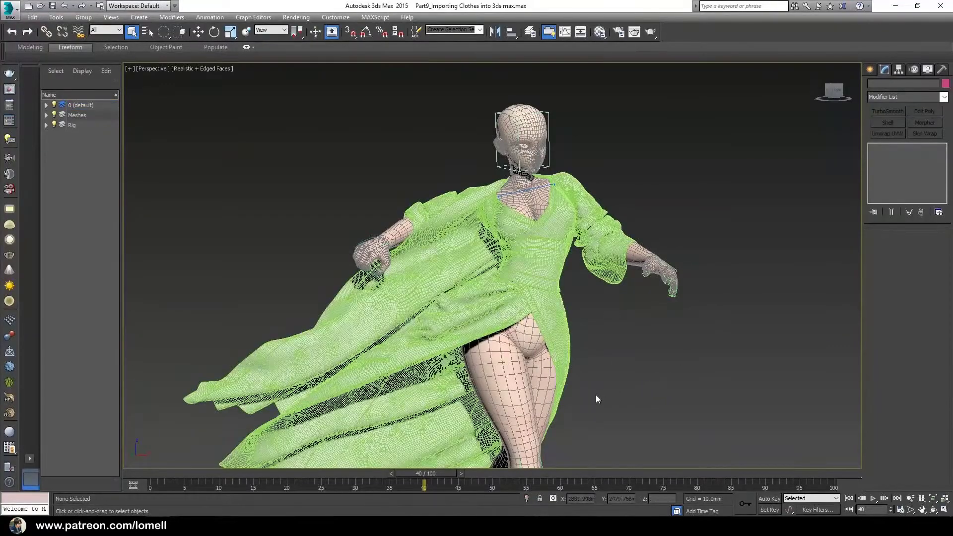
key("F4")
- Orbit around the smoothed robe to inspect the back, neck, shoulder and chest seams
middle_click_drag(600, 403, 540, 338, "alt")
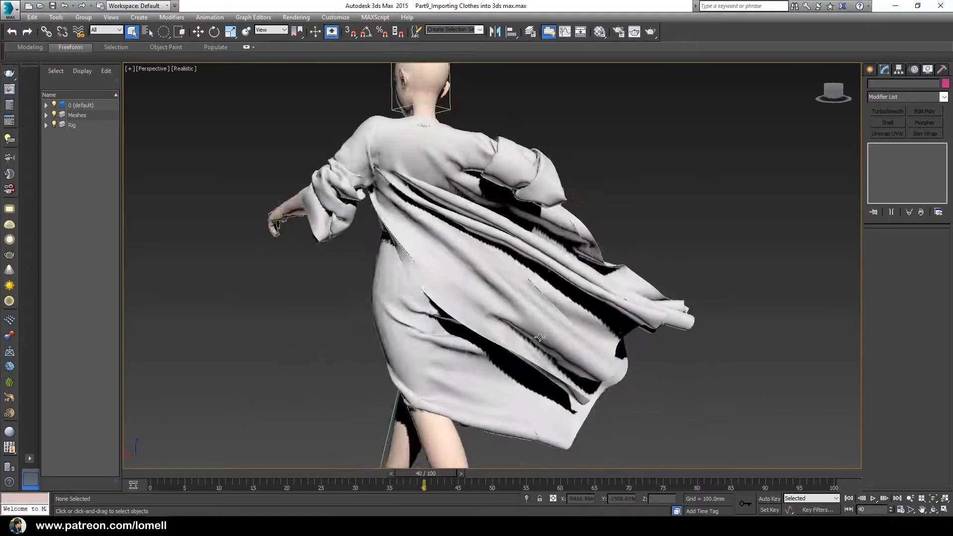
key("alt+z")
left_click_drag(540, 338, 471, 340)
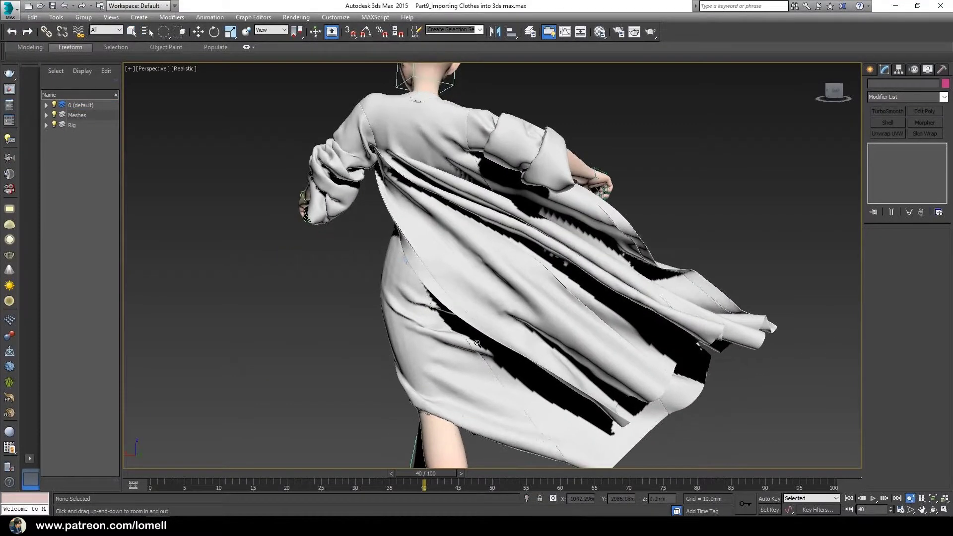
middle_click_drag(477, 343, 496, 276, "alt")
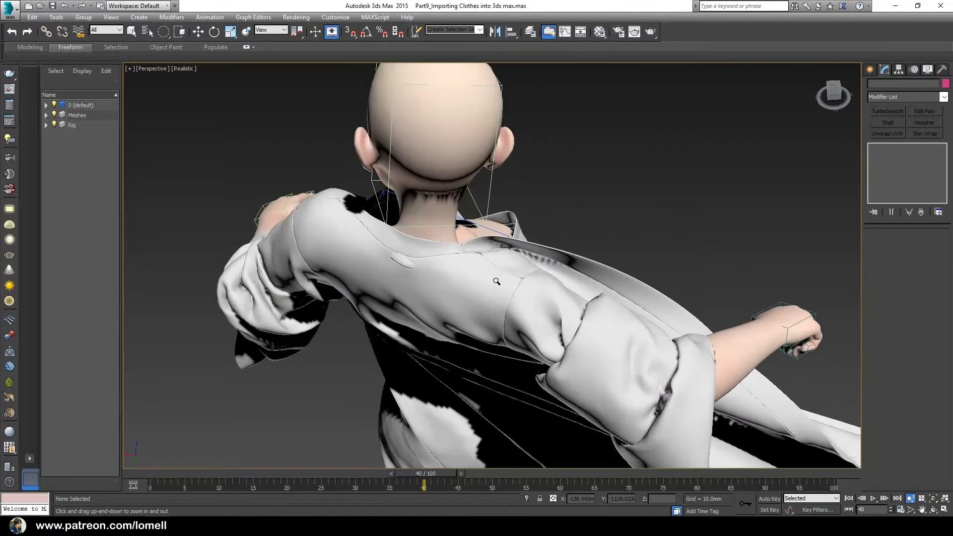
scroll(489, 281, "up", 5)
scroll(489, 278, "down", 3)
scroll(502, 298, "up", 6)
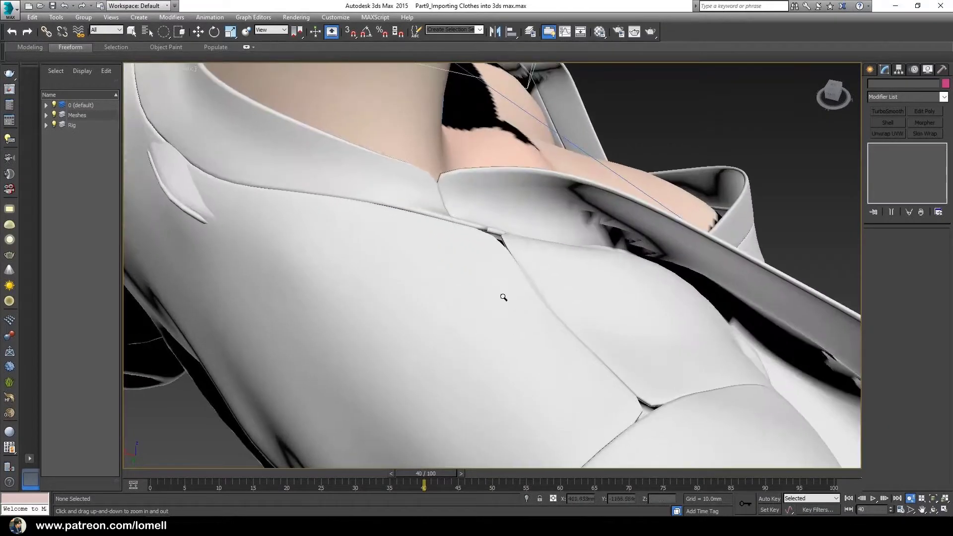
middle_click_drag(552, 283, 374, 351, "alt")
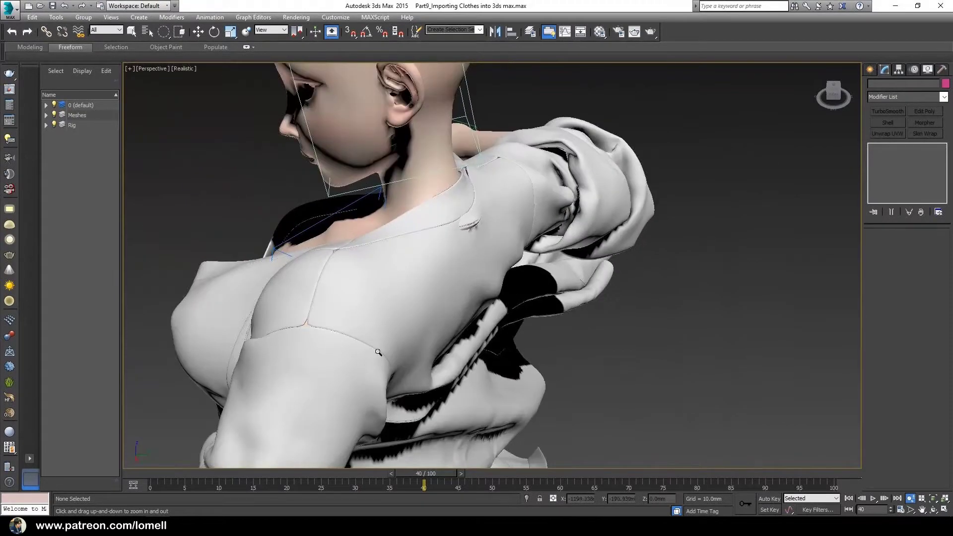
scroll(412, 302, "up", 6)
middle_click_drag(411, 269, 453, 255, "alt")
scroll(473, 262, "up", 5)
middle_click_drag(381, 251, 357, 297, "alt")
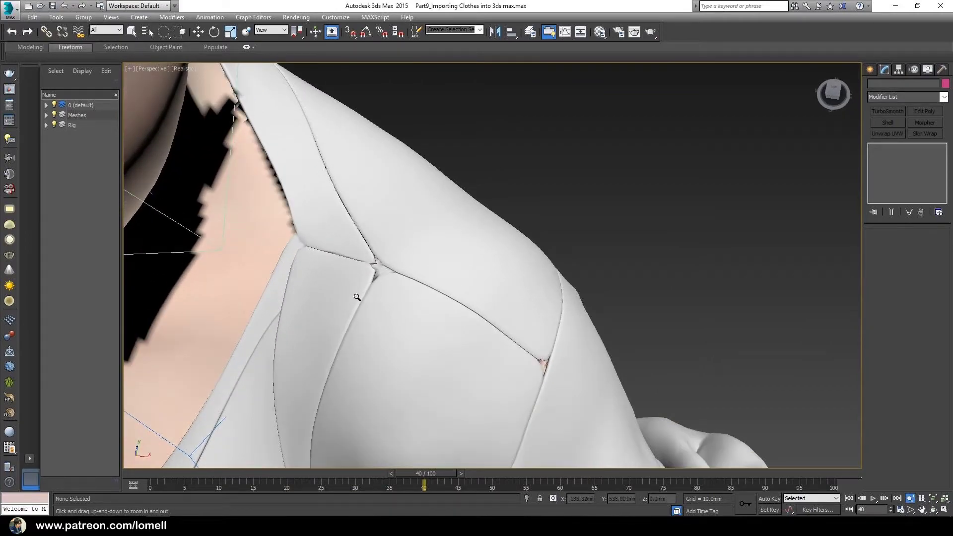
scroll(434, 377, "down", 5)
middle_click_drag(404, 351, 404, 300, "alt")
scroll(397, 335, "up", 5)
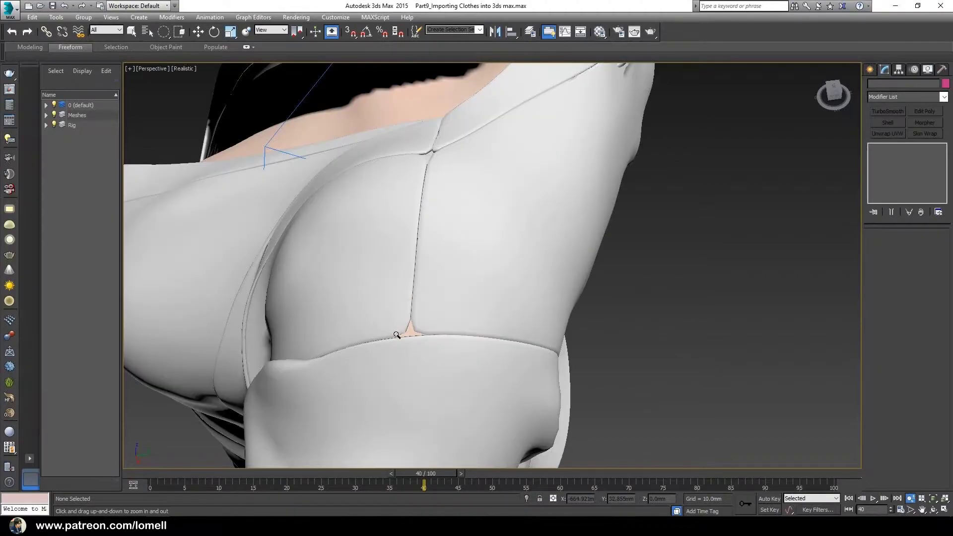
middle_click_drag(406, 338, 365, 345, "alt")
scroll(411, 323, "down", 2)
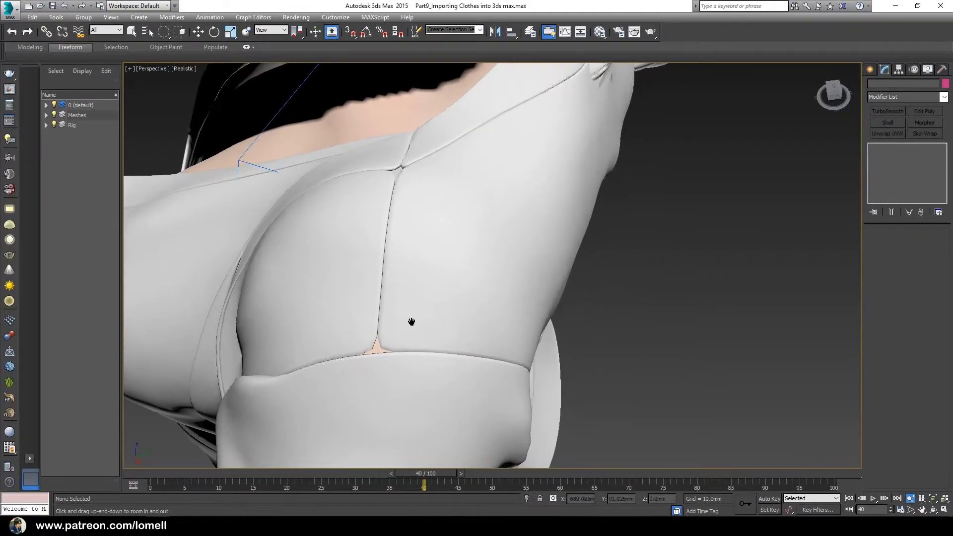
middle_click_drag(411, 323, 496, 286, "alt")
scroll(484, 318, "down", 5)
- Reselect the robe, show wireframe edges again and orbit round to the character's front
left_click(514, 267)
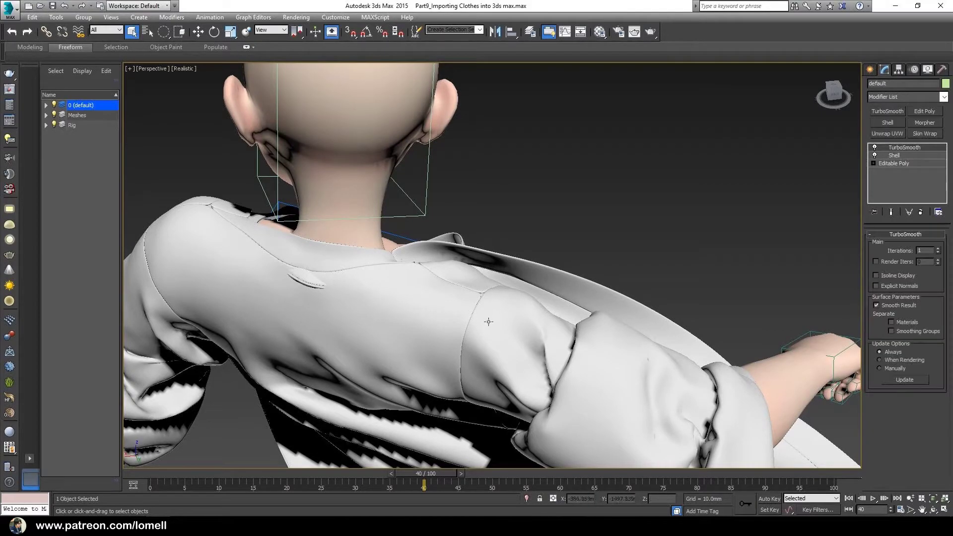
middle_click_drag(486, 319, 445, 338, "alt")
key("F4")
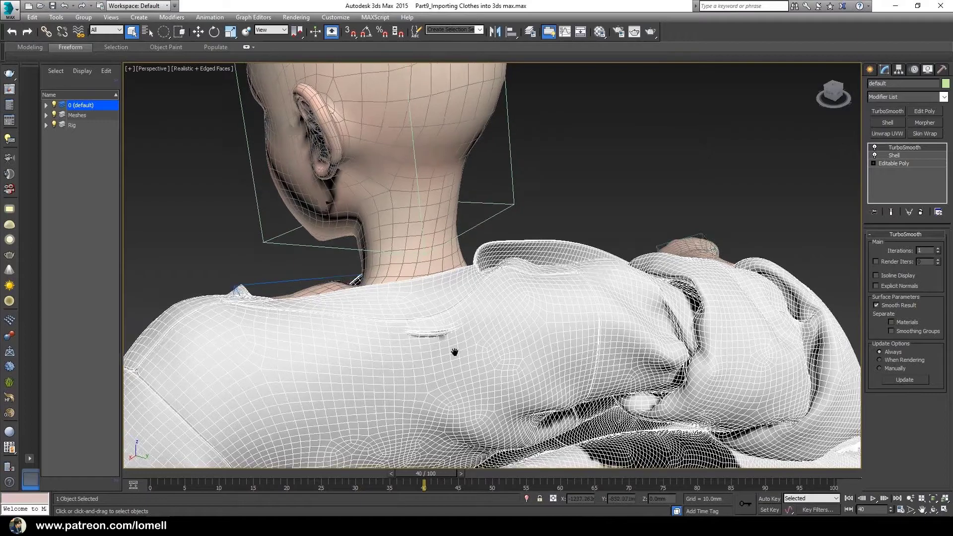
scroll(419, 274, "up", 6)
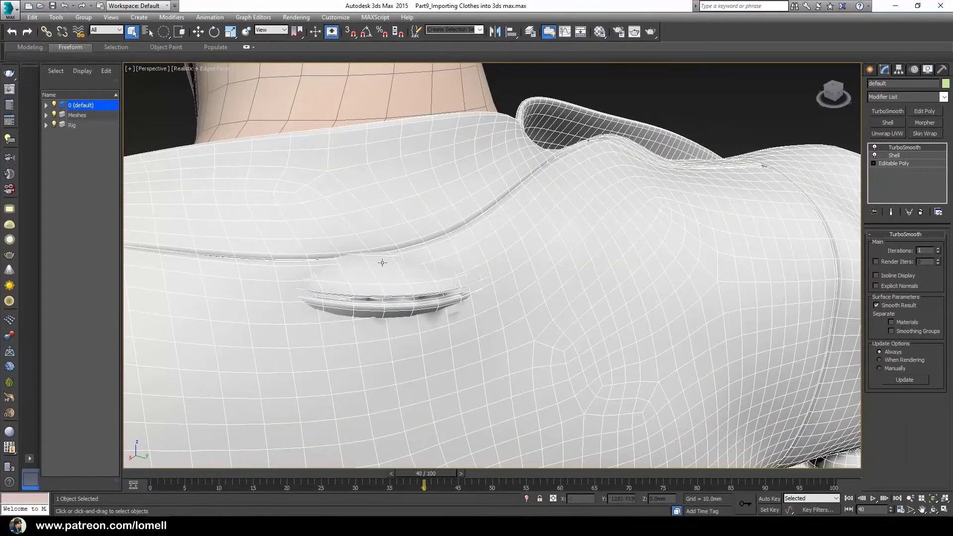
middle_click_drag(388, 298, 523, 326, "alt")
scroll(524, 327, "down", 4)
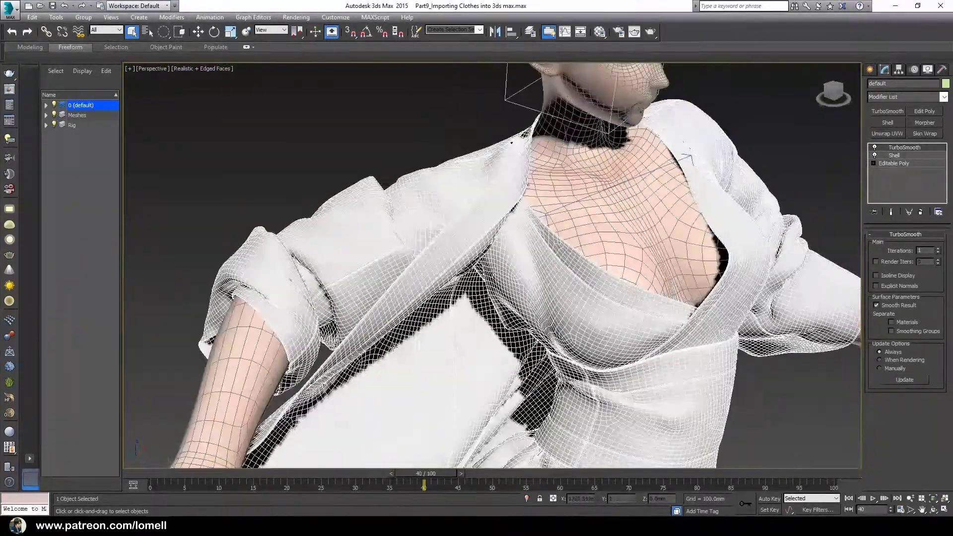
- Select the Editable Poly level and insert an Edit Poly above it renamed EP_WeldsVertices
left_click(900, 163)
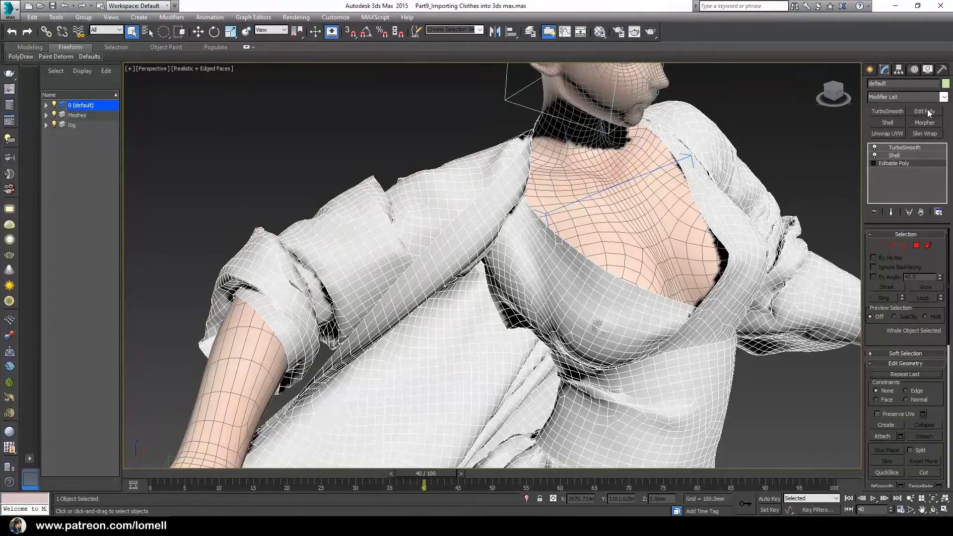
left_click(925, 111)
right_click(906, 163)
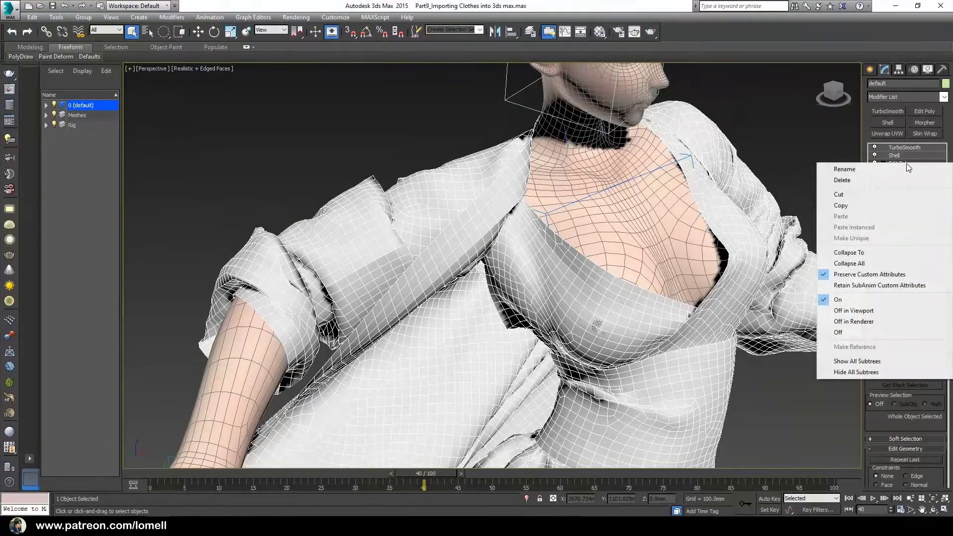
left_click(867, 168)
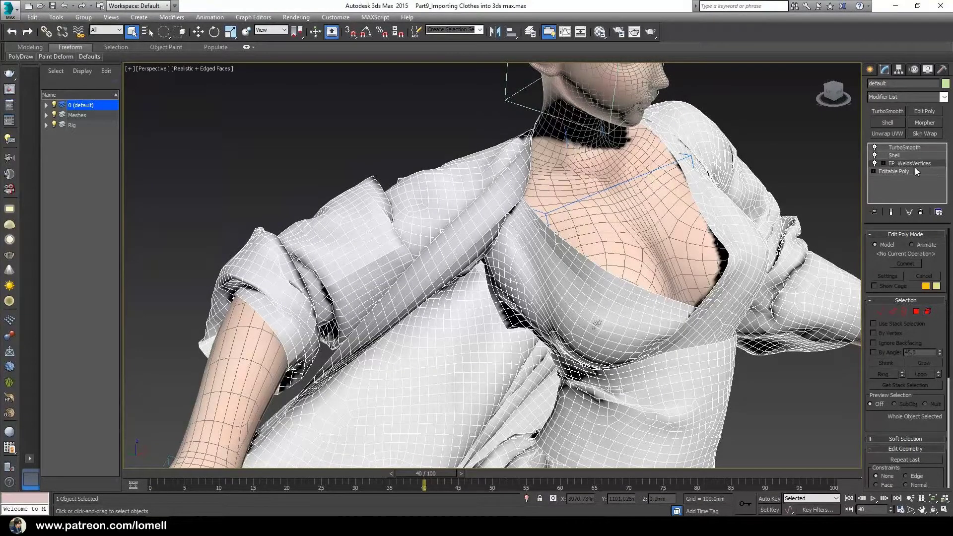
scroll(518, 287, "down", 8)
key("alt+z")
left_click_drag(518, 288, 571, 213)
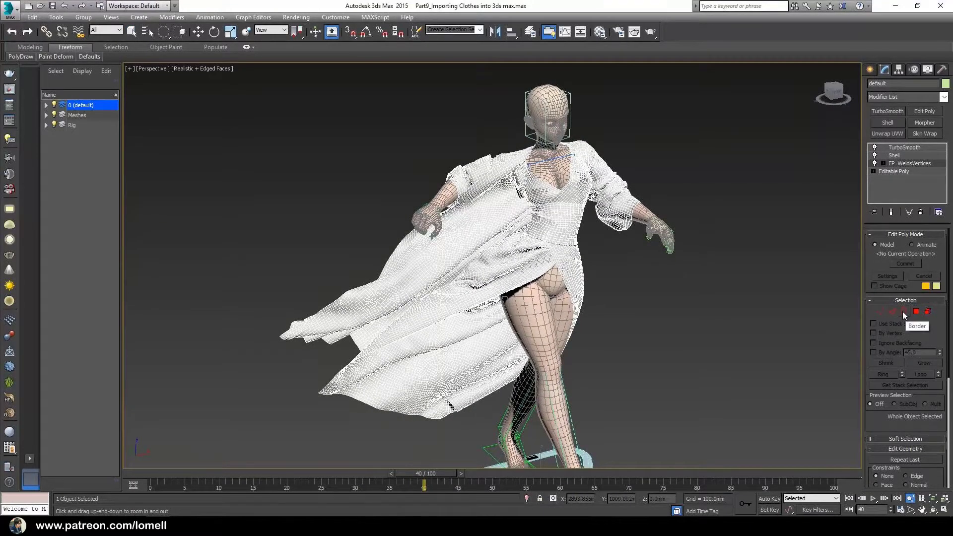
- Enter Border mode and drag-select every open border edge on the robe
left_click(904, 312)
middle_click_drag(529, 296, 523, 296)
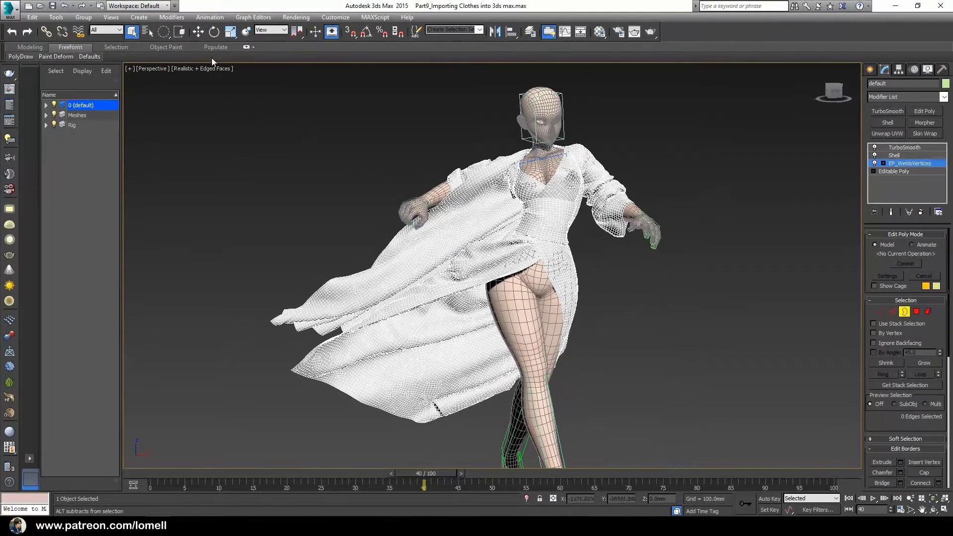
left_click_drag(162, 32, 163, 51)
middle_click_drag(523, 372, 593, 223, "alt")
middle_click_drag(475, 279, 460, 306, "ctrl+alt")
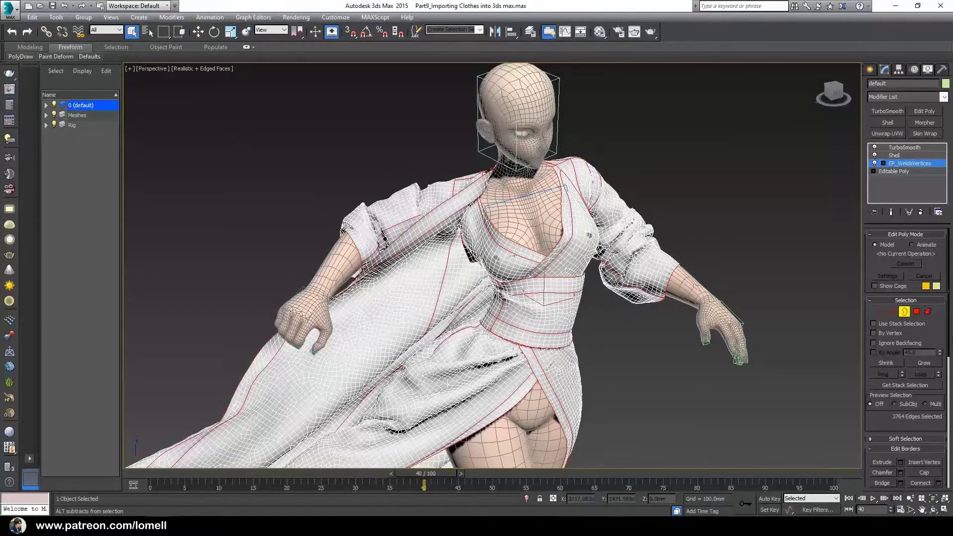
- Convert the border selection to its 3764 vertices and orbit to check the selection
left_click(878, 311)
middle_click_drag(541, 328, 516, 327, "alt")
key("alt+z")
left_click_drag(516, 327, 490, 311)
scroll(296, 289, "down", 10)
middle_click_drag(296, 290, 244, 291, "alt")
scroll(244, 291, "up", 10)
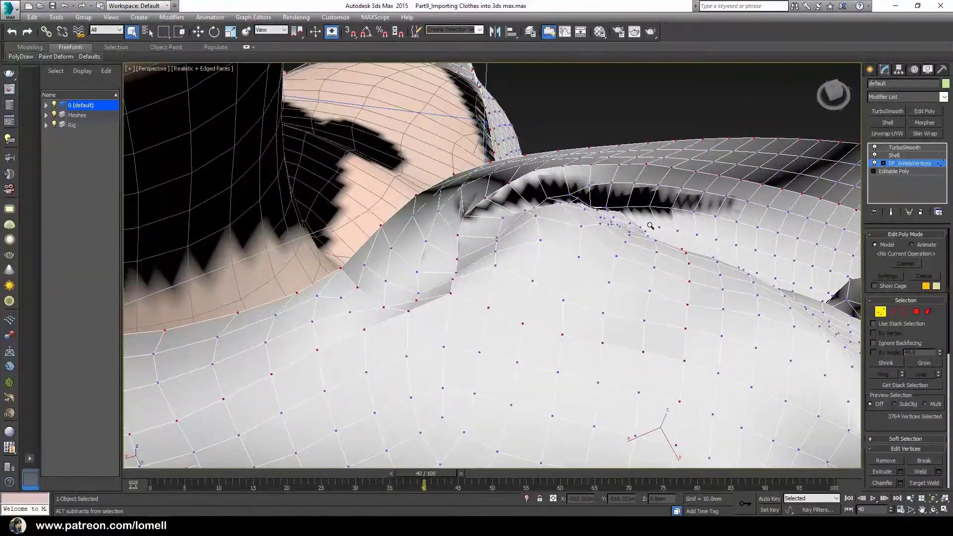
- Weld the selected border vertices together using Weld from the quad menu
right_click(701, 217)
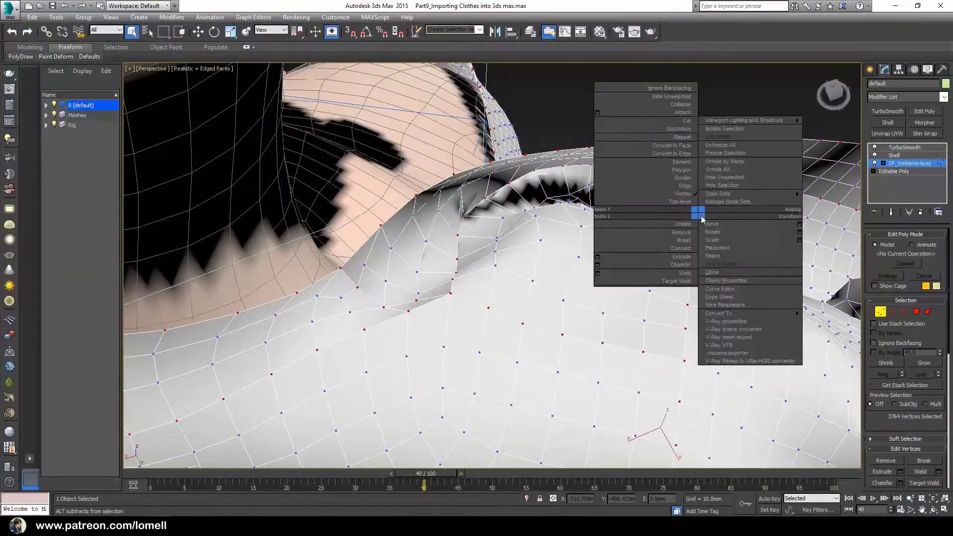
left_click(683, 274)
key("alt+z")
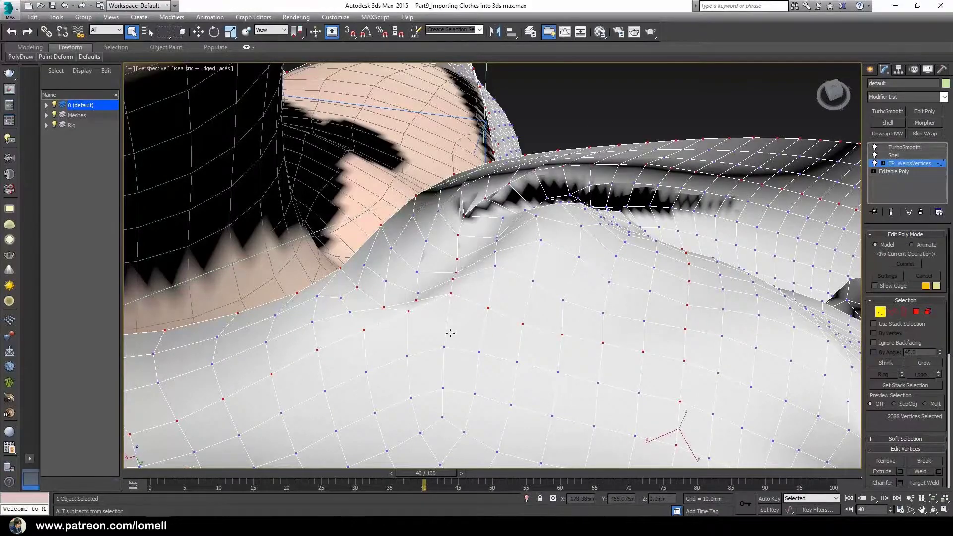
left_click_drag(451, 334, 413, 253)
scroll(413, 253, "up", 10)
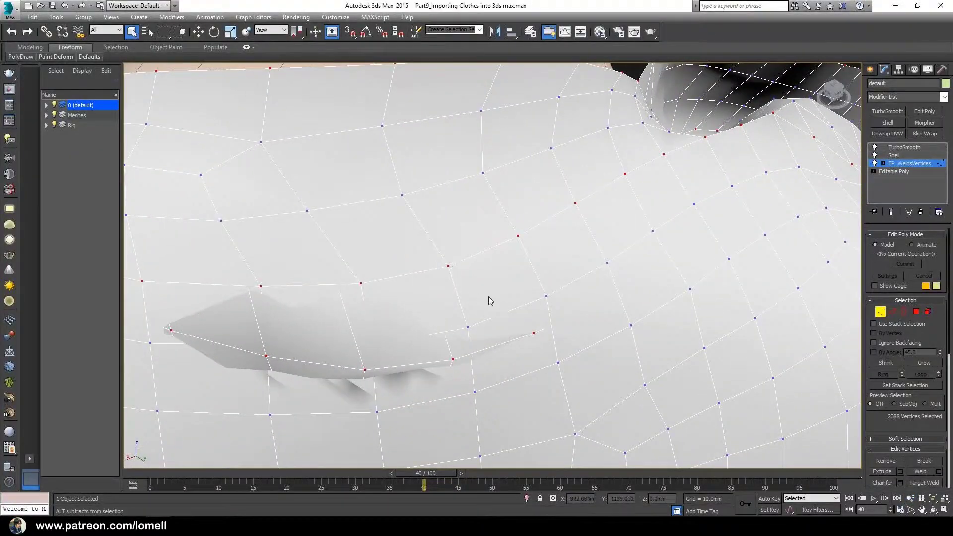
scroll(489, 297, "down", 8)
middle_click_drag(488, 297, 394, 298, "alt")
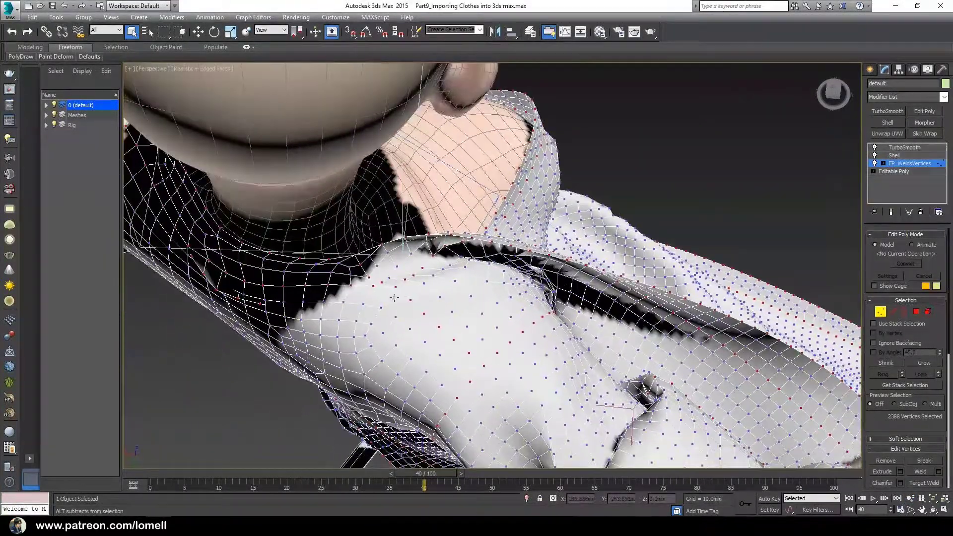
key("alt+z")
left_click_drag(394, 298, 384, 254)
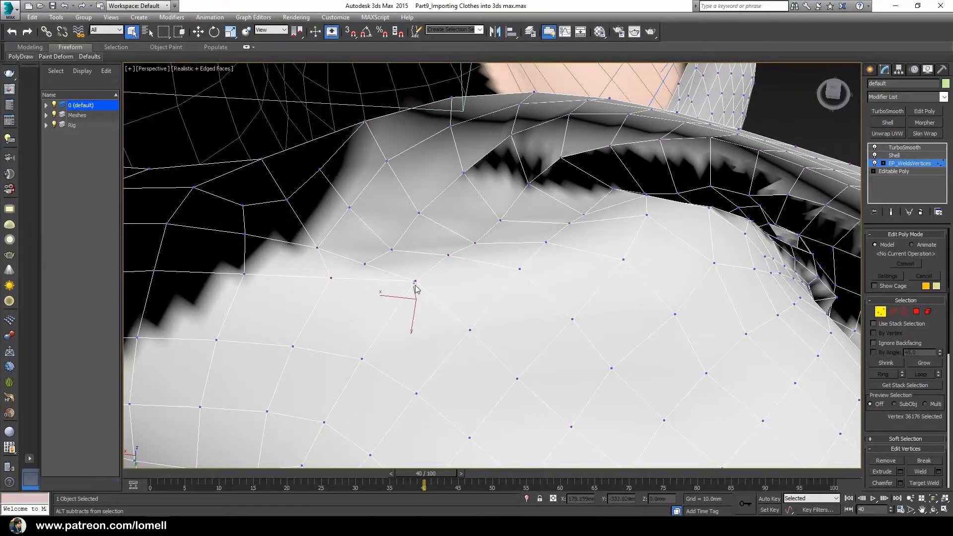
- Pick a stray vertex at the shoulder and inspect the shoulder area from several angles
left_click(415, 281)
mouse_move(415, 281)
middle_mouse_down("alt")
mouse_move(415, 316)
mouse_move(410, 279)
middle_mouse_up("alt")
key("w")
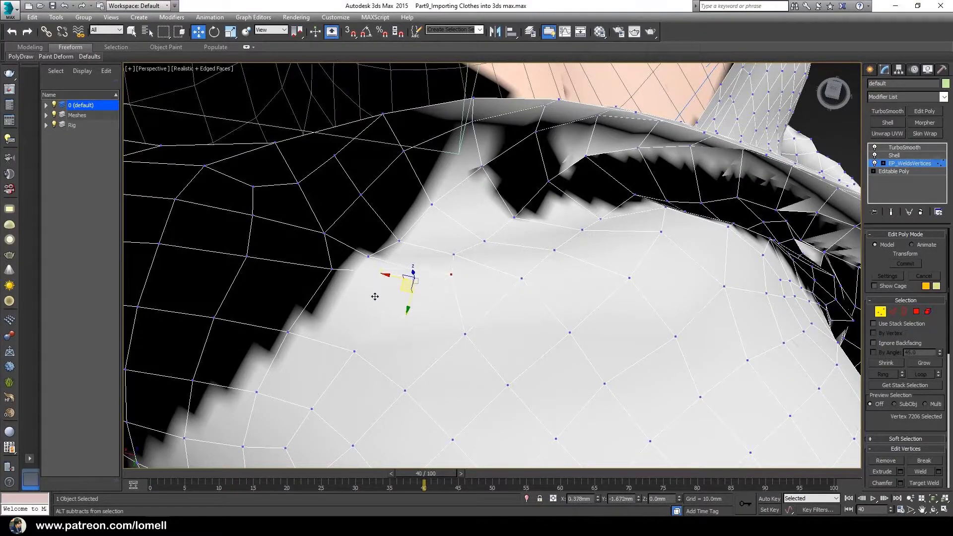
middle_click_drag(453, 349, 417, 283, "alt")
key("alt+z")
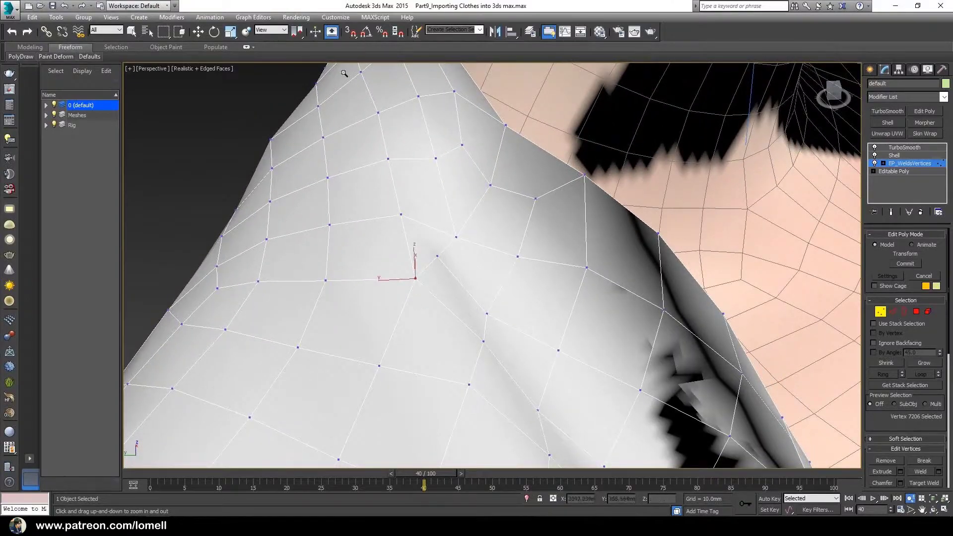
left_click_drag(344, 74, 392, 293)
mouse_move(392, 294)
middle_mouse_down("alt")
mouse_move(434, 300)
mouse_move(396, 302)
middle_mouse_up("alt")
left_click_drag(396, 302, 416, 319)
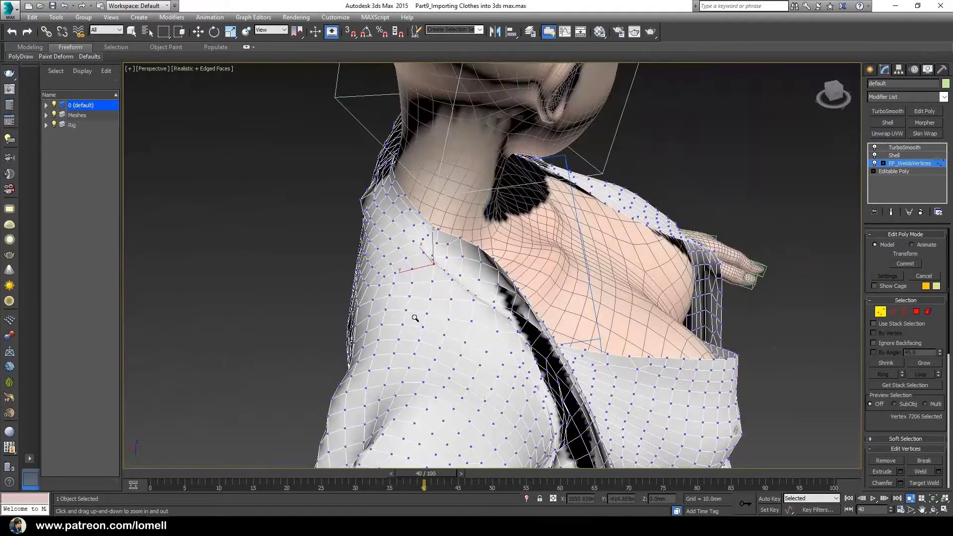
middle_click_drag(415, 318, 366, 334, "alt")
left_click_drag(366, 334, 373, 257)
scroll(335, 276, "up", 2)
key("w")
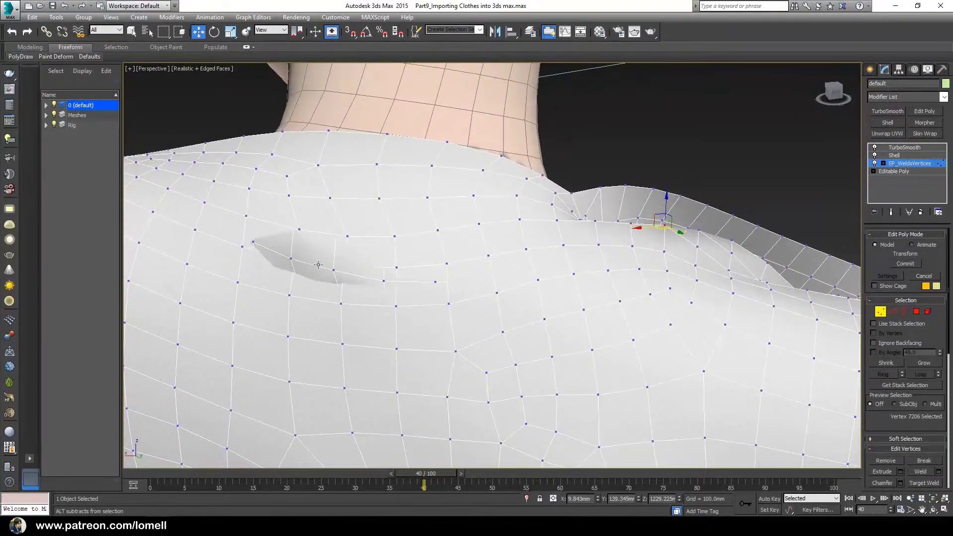
- Move one edge at the dark shoulder flap to flatten it
left_click(894, 314)
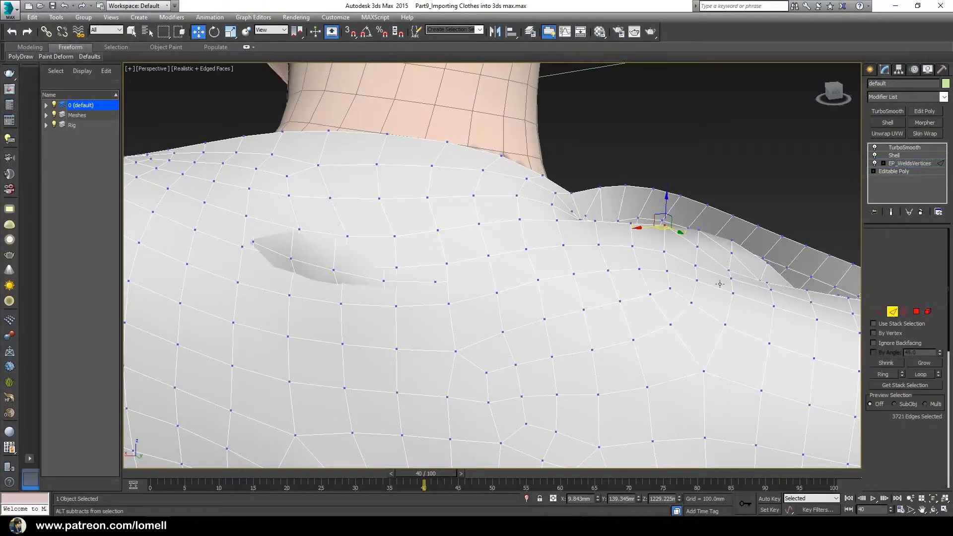
left_click(325, 267)
middle_click_drag(325, 268, 304, 264, "alt")
left_click_drag(303, 256, 333, 253)
- Nudge a vertex beside the neck seam to smooth the fold, then pick another stray vertex
key("1")
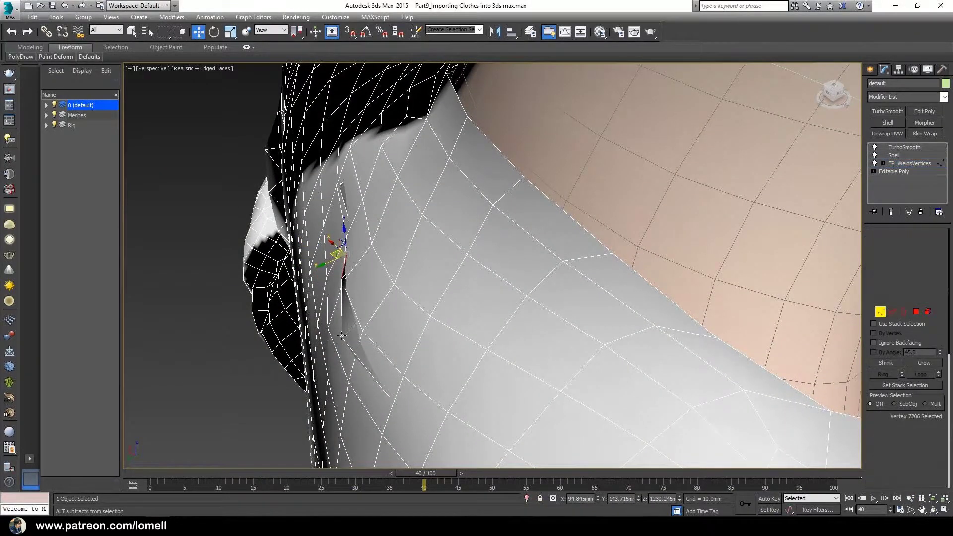
left_click(335, 340)
left_click_drag(330, 336, 336, 328)
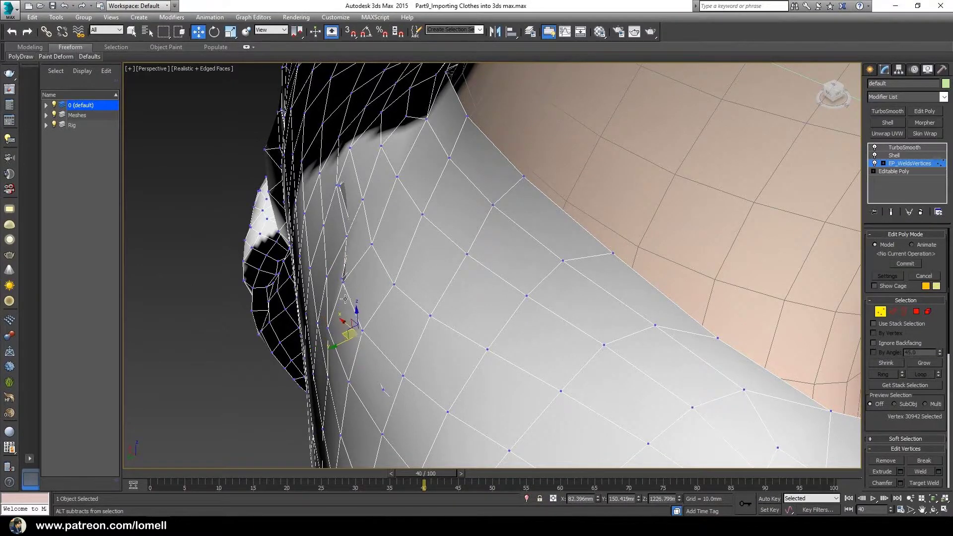
middle_click_drag(336, 328, 337, 282, "alt")
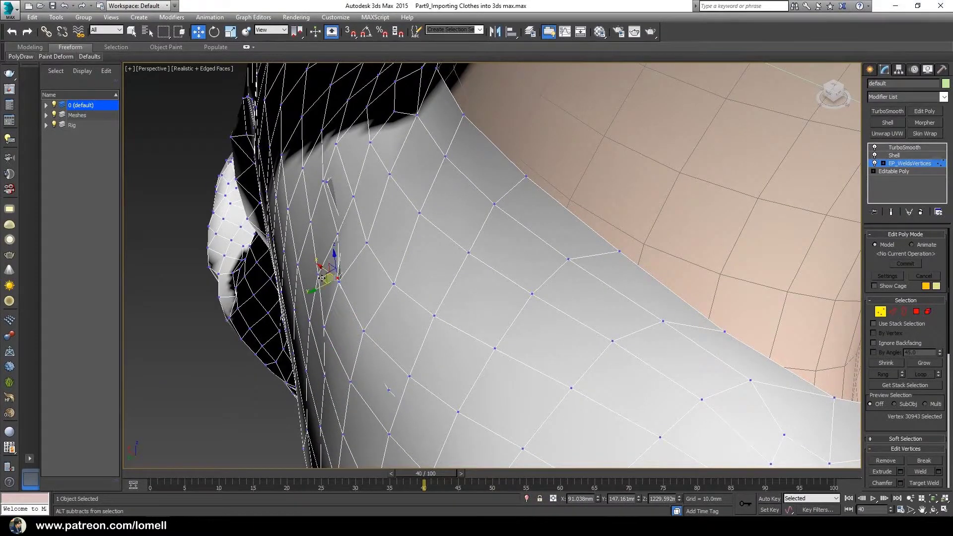
middle_click_drag(330, 202, 326, 198, "alt")
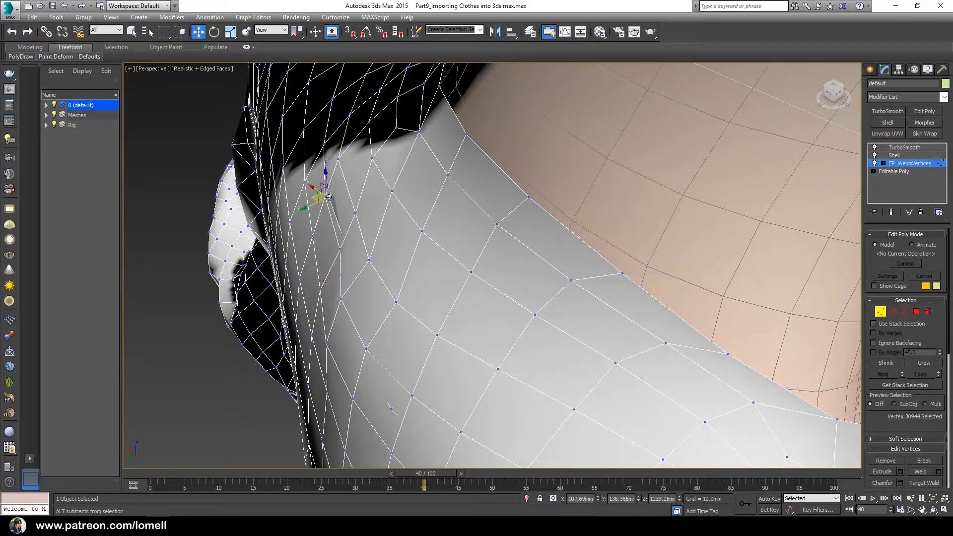
left_click_drag(315, 197, 317, 194)
middle_click_drag(317, 195, 346, 252, "alt")
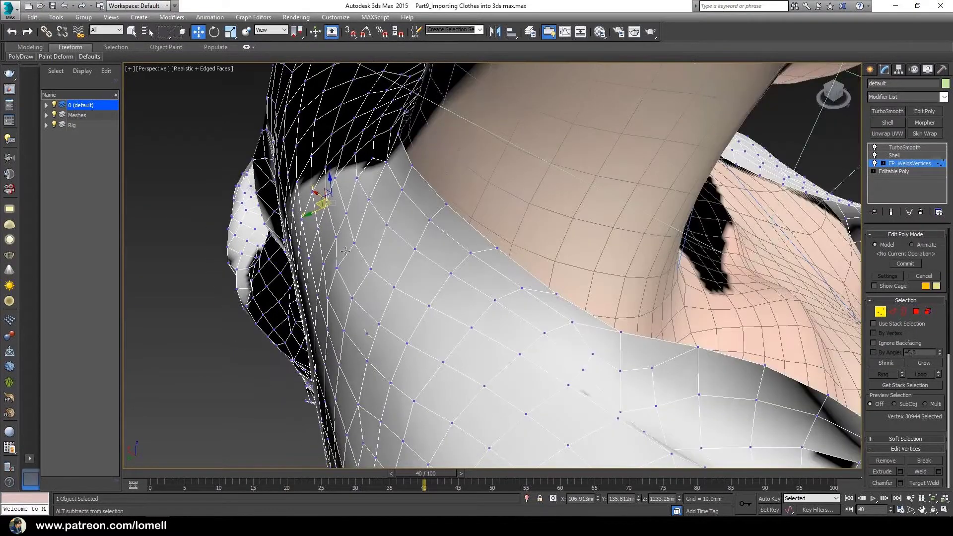
left_click(359, 332)
middle_click_drag(358, 332, 536, 308, "alt")
- Exit vertex mode, show the TurboSmooth result, deselect the robe and turn off Edged Faces
scroll(357, 333, "down", 5)
left_click(911, 164)
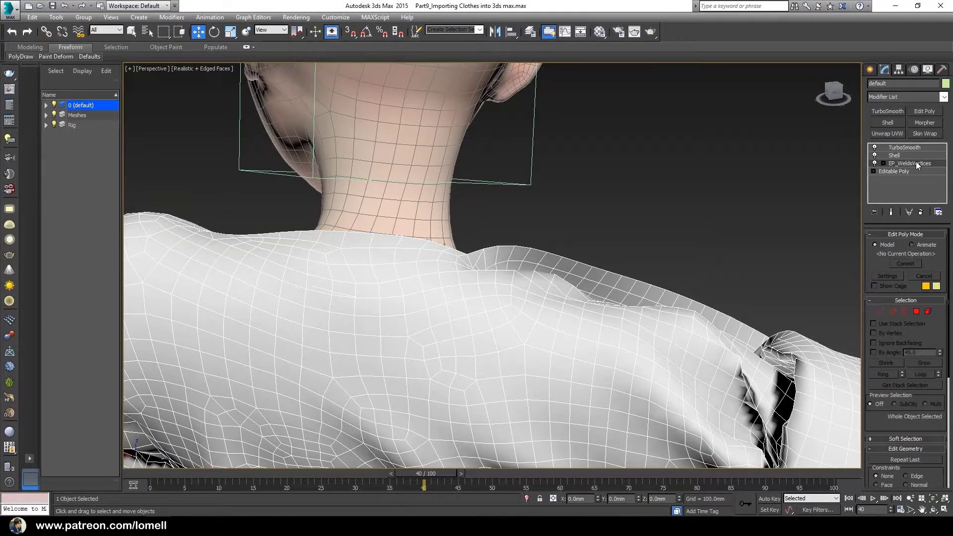
left_click(916, 147)
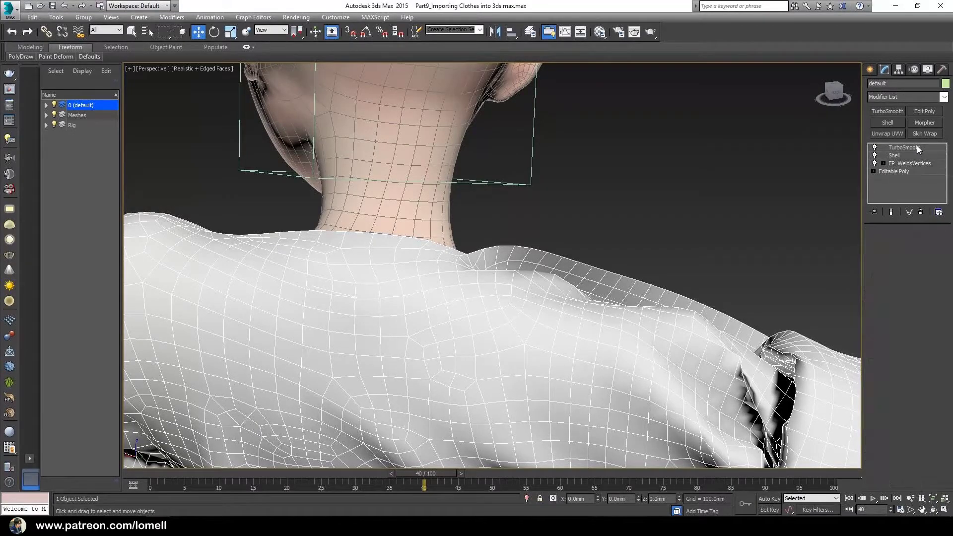
scroll(517, 347, "down", 5)
left_click(617, 197)
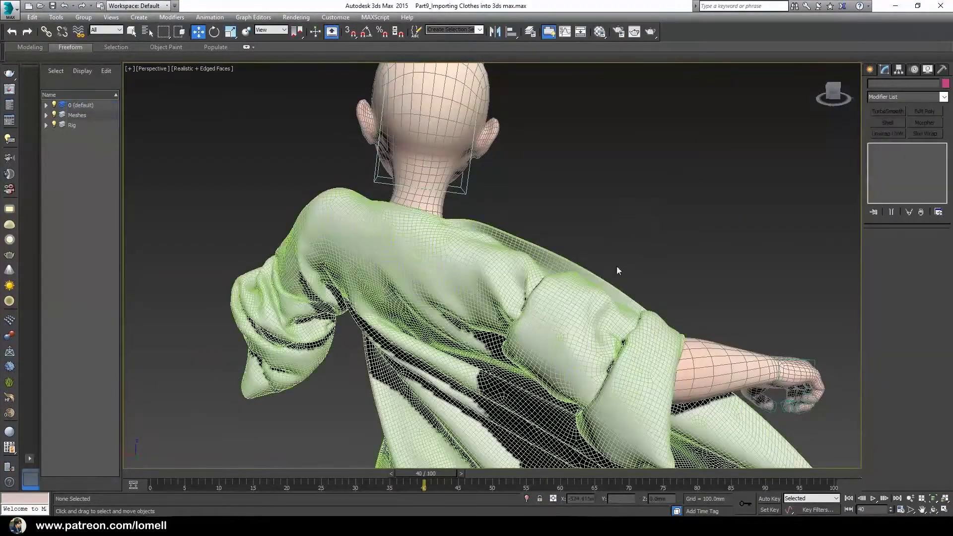
middle_click_drag(616, 266, 449, 266, "alt")
key("F4")
- Orbit and zoom to a frontal view of the smoothed robe's torso, then reselect the robe
key("alt+z")
left_click_drag(449, 266, 386, 287)
scroll(386, 287, "down", 3)
middle_click_drag(385, 287, 534, 319, "alt")
scroll(466, 292, "down", 5)
scroll(515, 296, "up", 6)
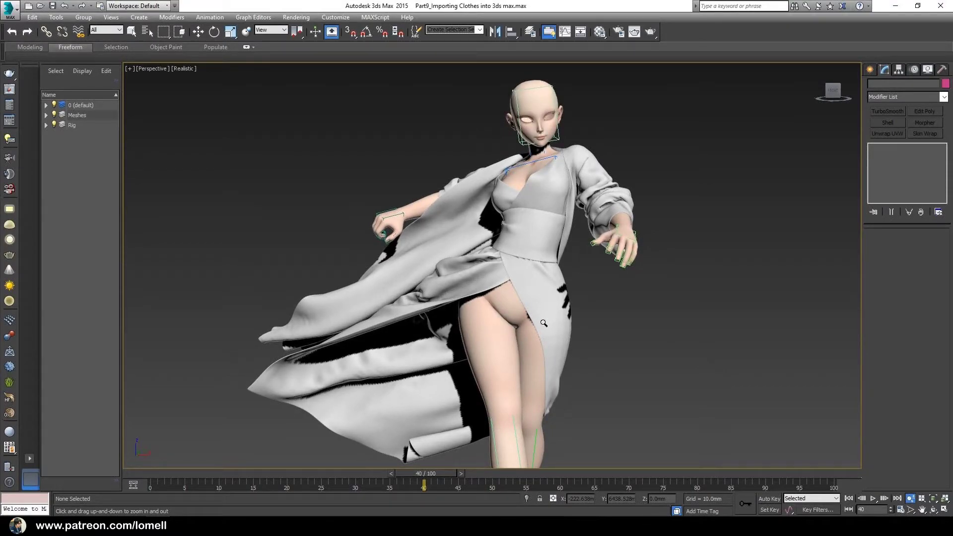
middle_click_drag(461, 351, 474, 296, "alt")
right_click(448, 294)
left_click(406, 227)
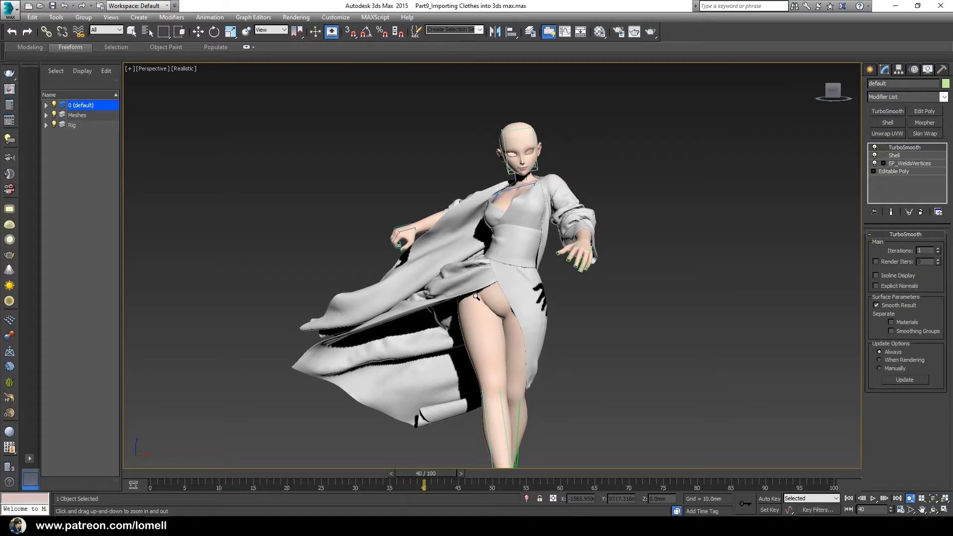